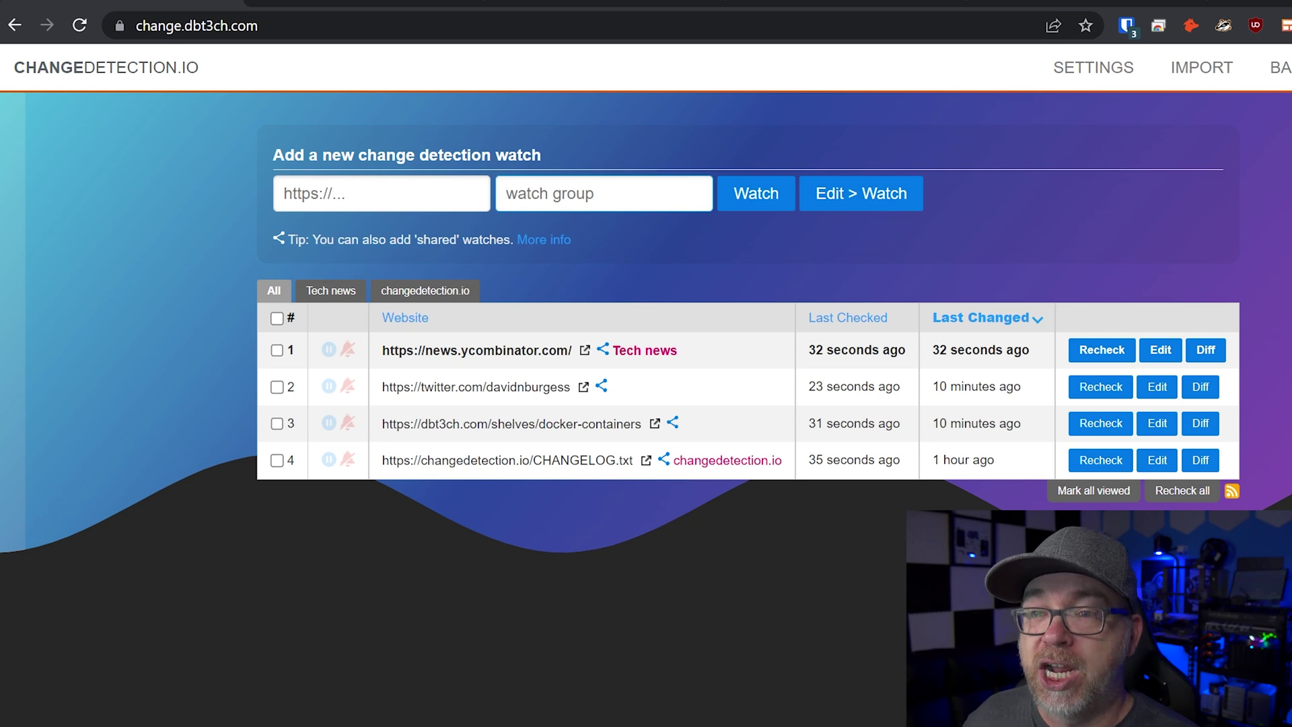
# Step: Filter the watch list by the Tech news and changedetection.io groups, and return to the list of all watches
pyautogui.click(336, 288)
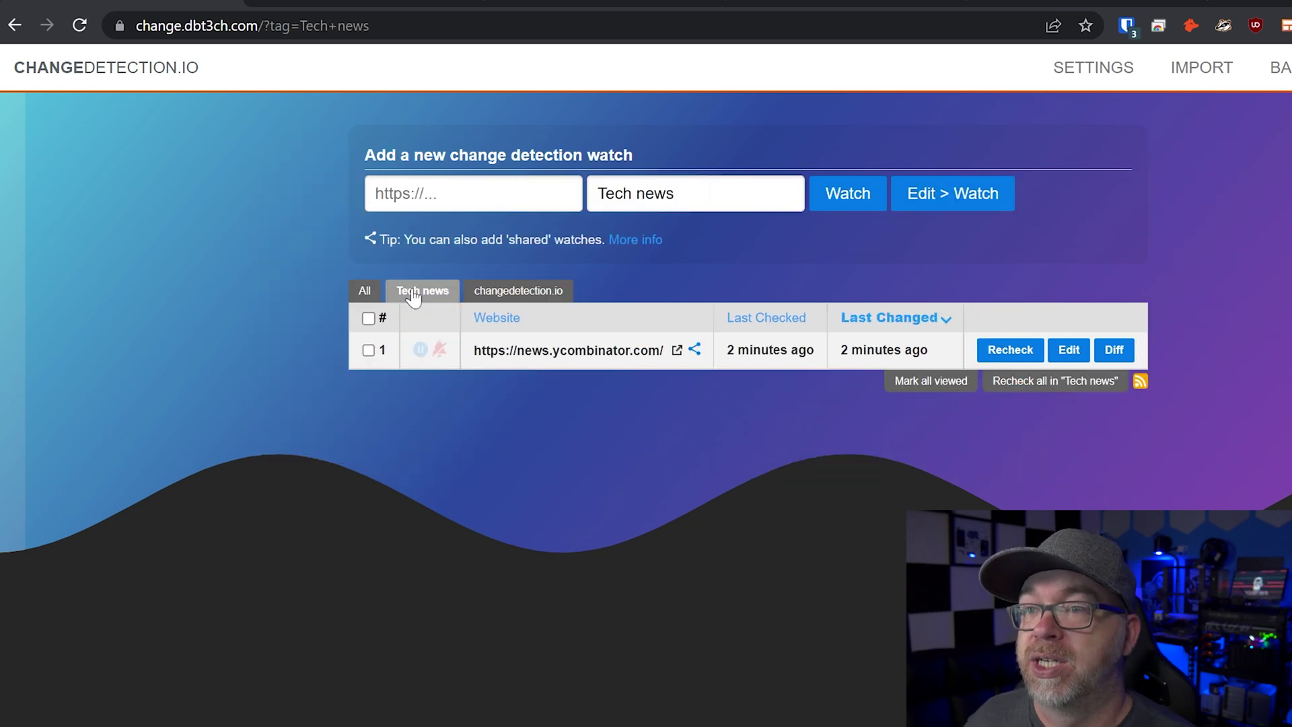
pyautogui.click(506, 296)
pyautogui.click(414, 296)
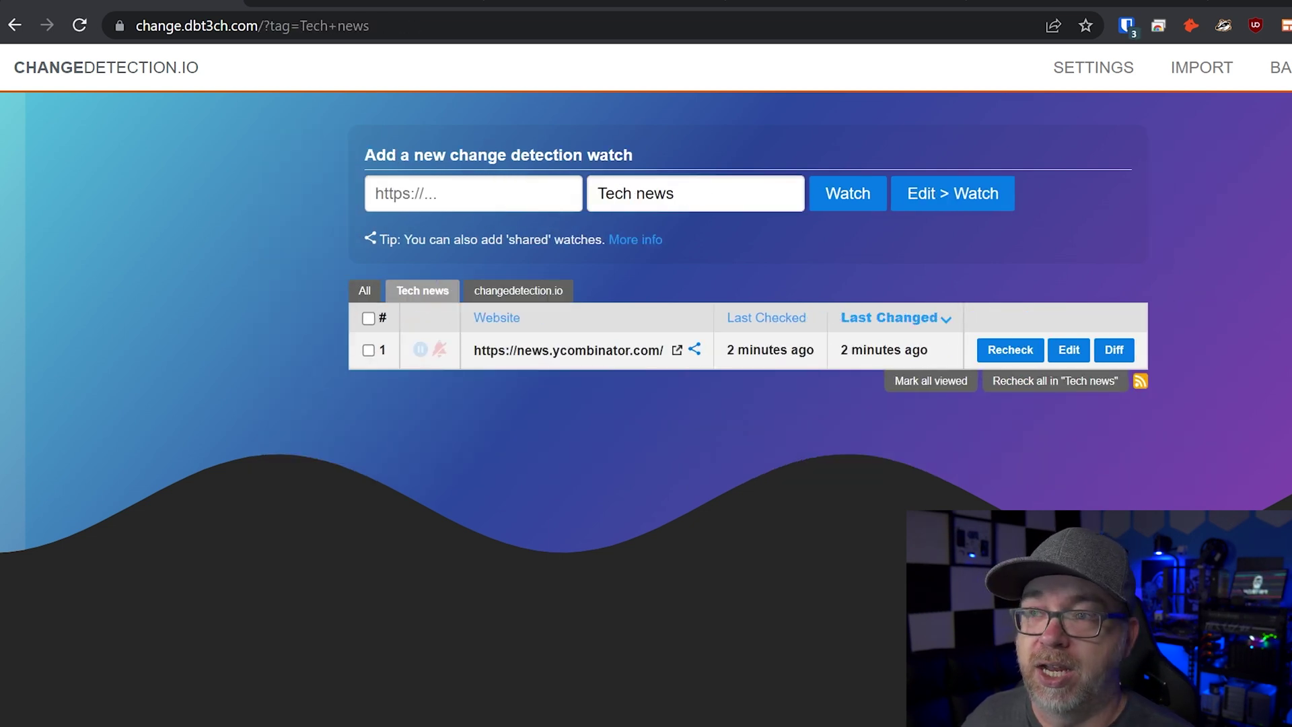
pyautogui.click(369, 296)
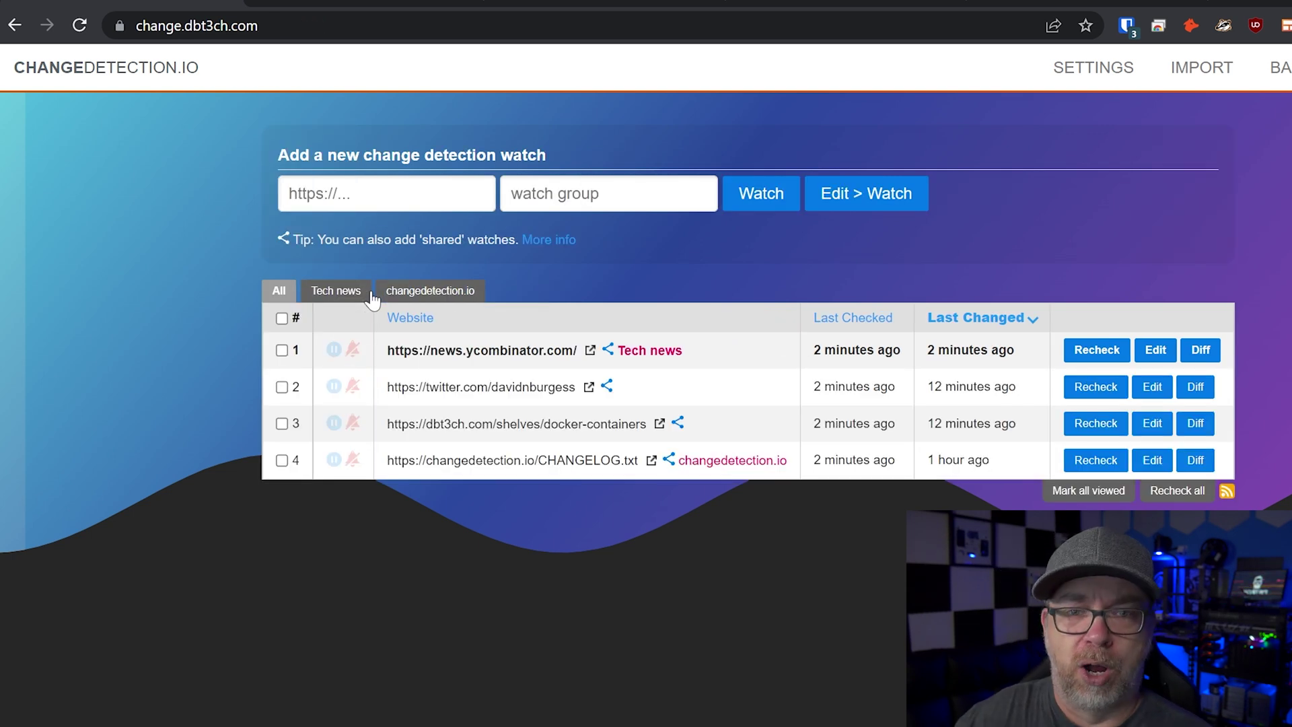
# Step: Select all watches to inspect the available bulk actions, and clear the selection again
pyautogui.click(282, 317)
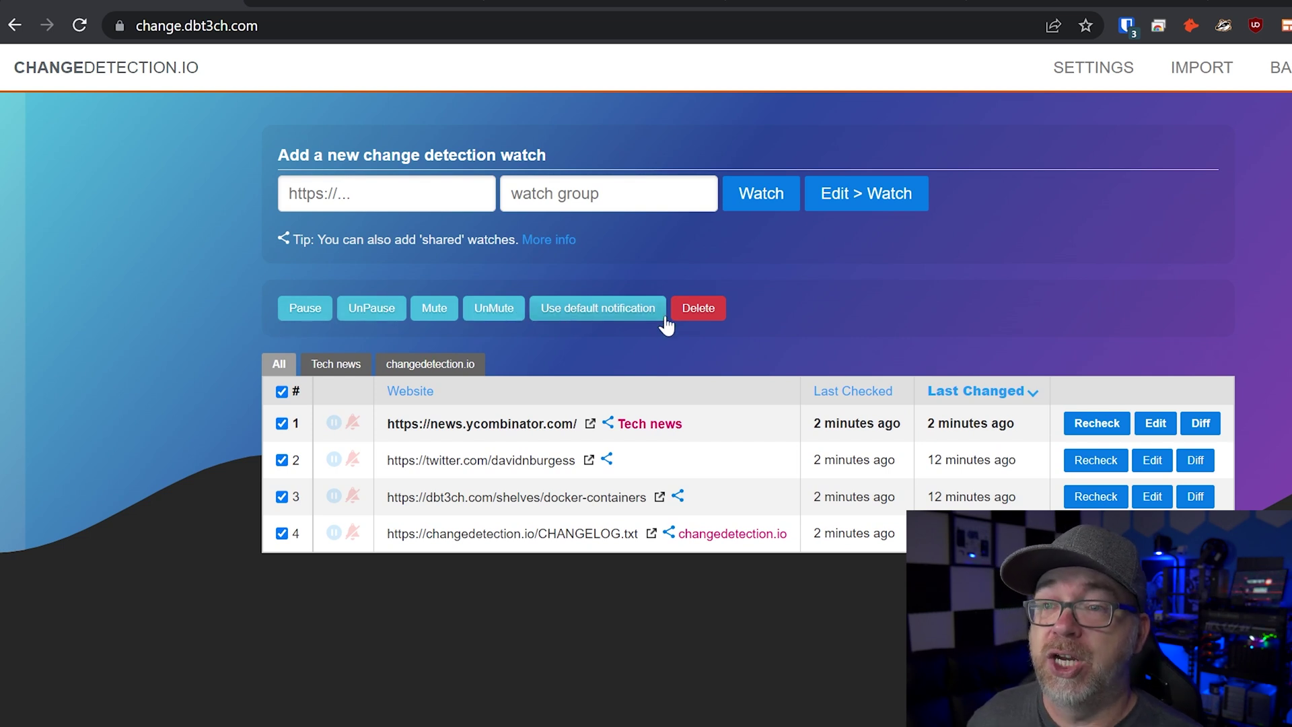
pyautogui.click(282, 391)
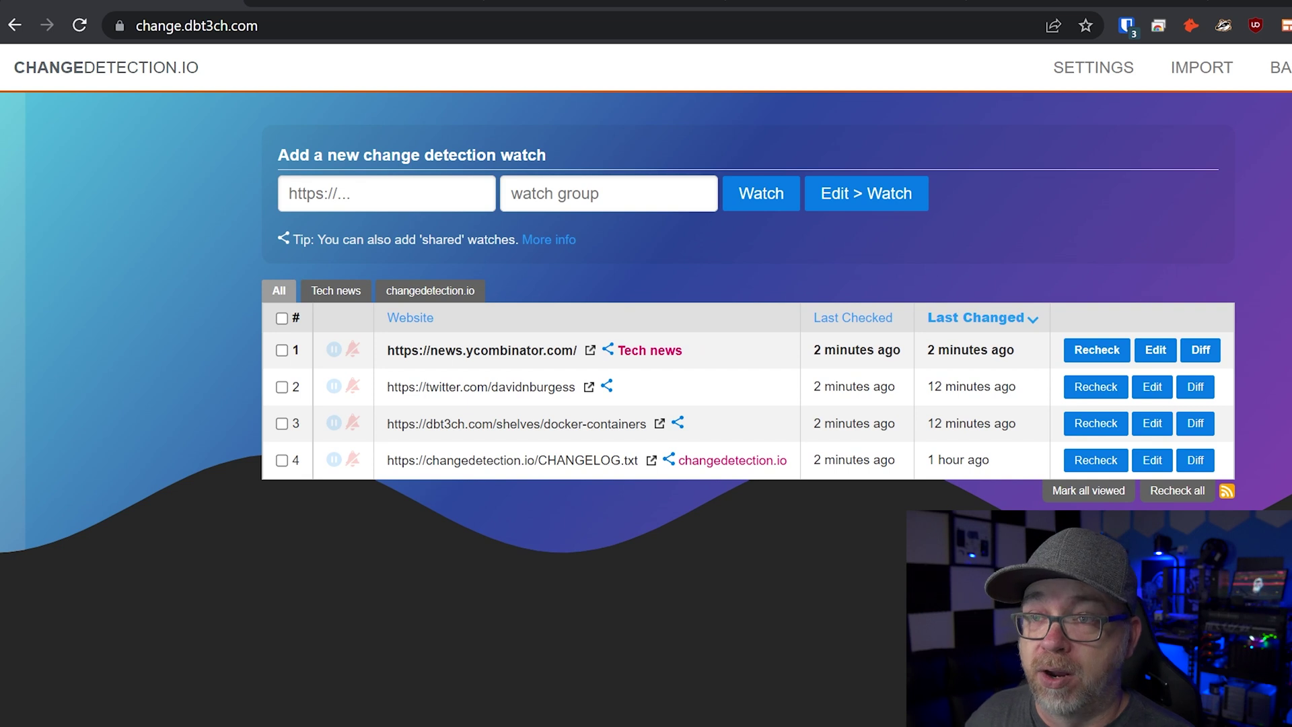
pyautogui.moveTo(623, 350); pyautogui.dragTo(691, 347)
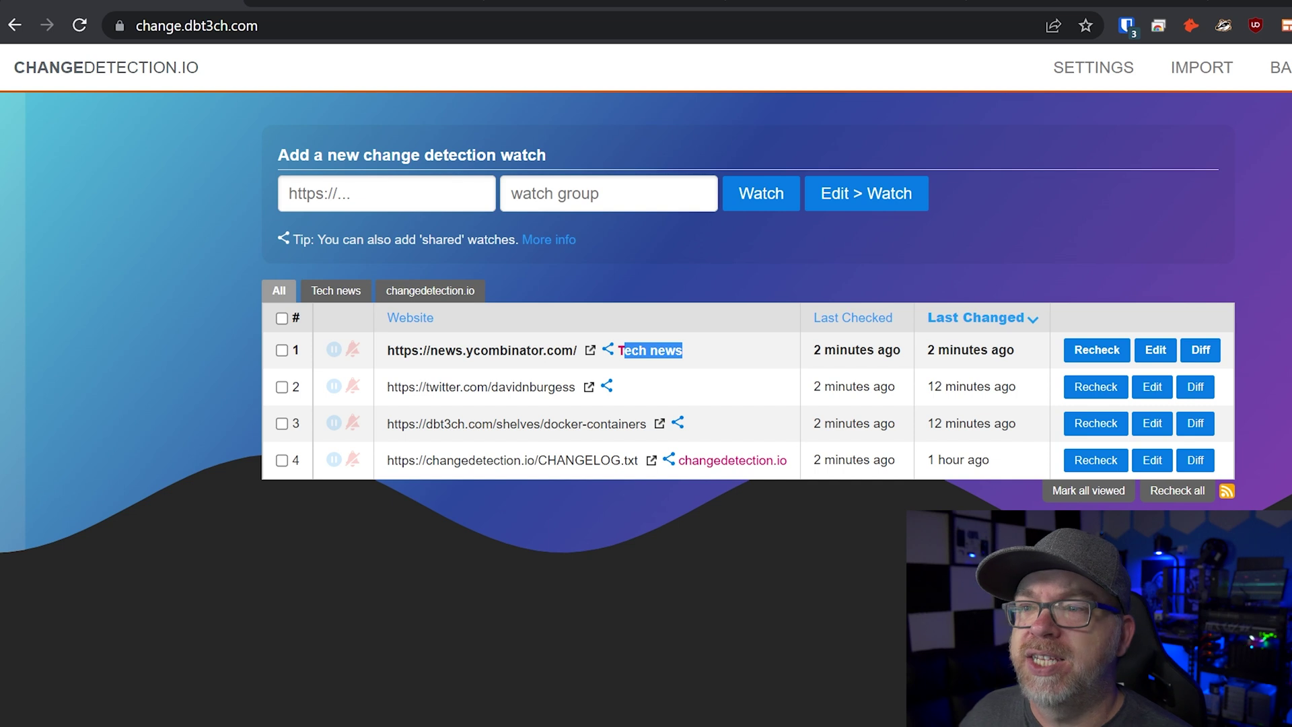
# Step: Open the differences of the dbt3ch.com docker-containers watch and examine its removed and inserted lines
pyautogui.moveTo(387, 423); pyautogui.dragTo(465, 423)
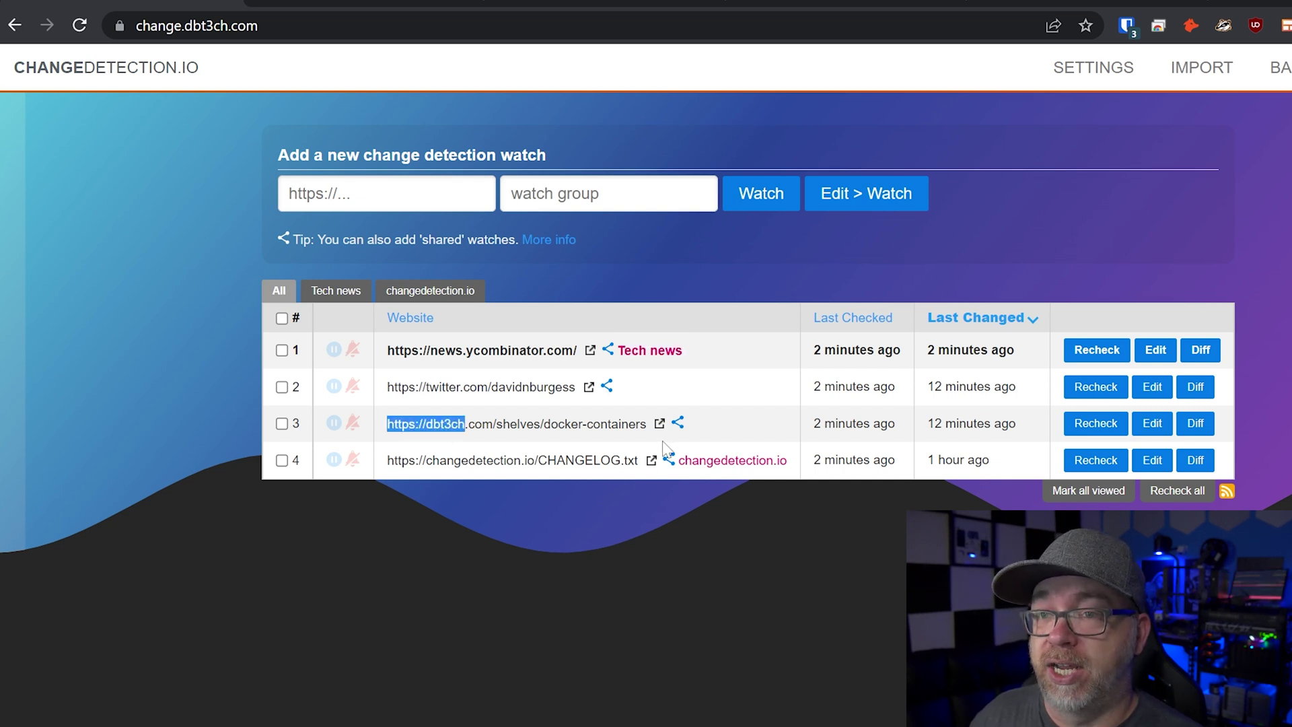
pyautogui.moveTo(812, 427); pyautogui.dragTo(1027, 424)
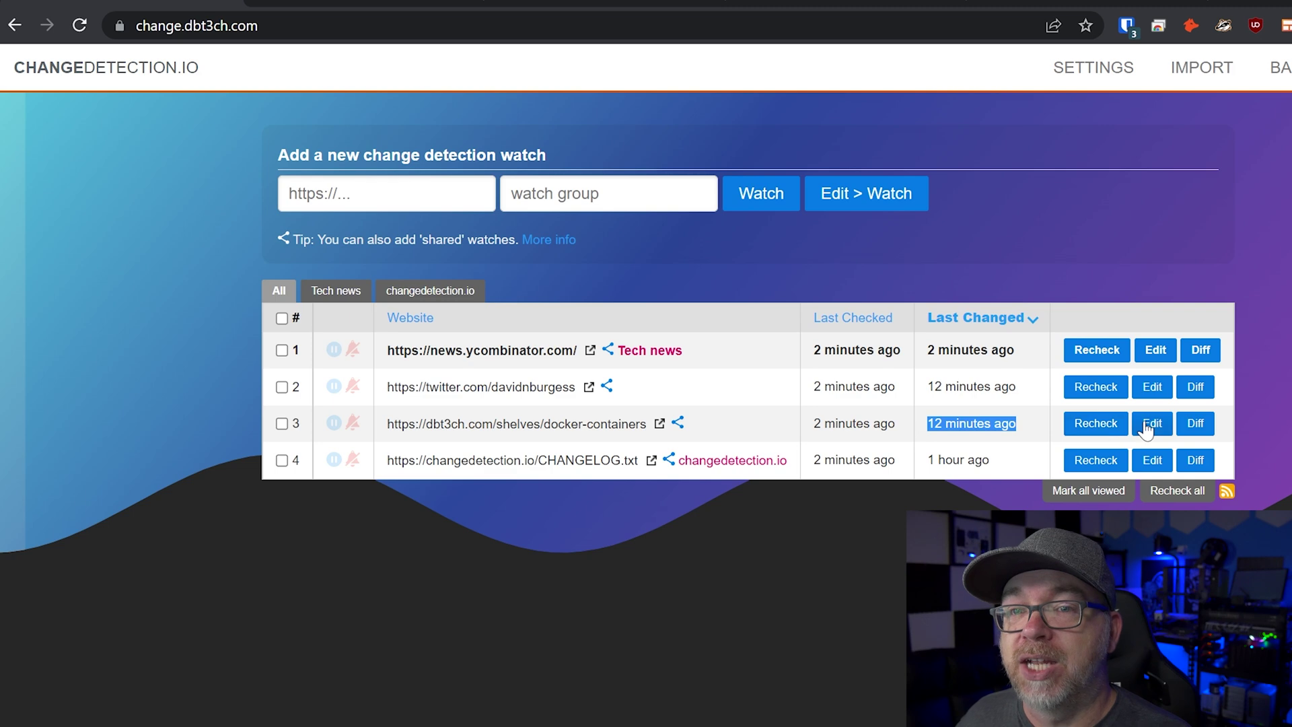
pyautogui.click(1189, 431)
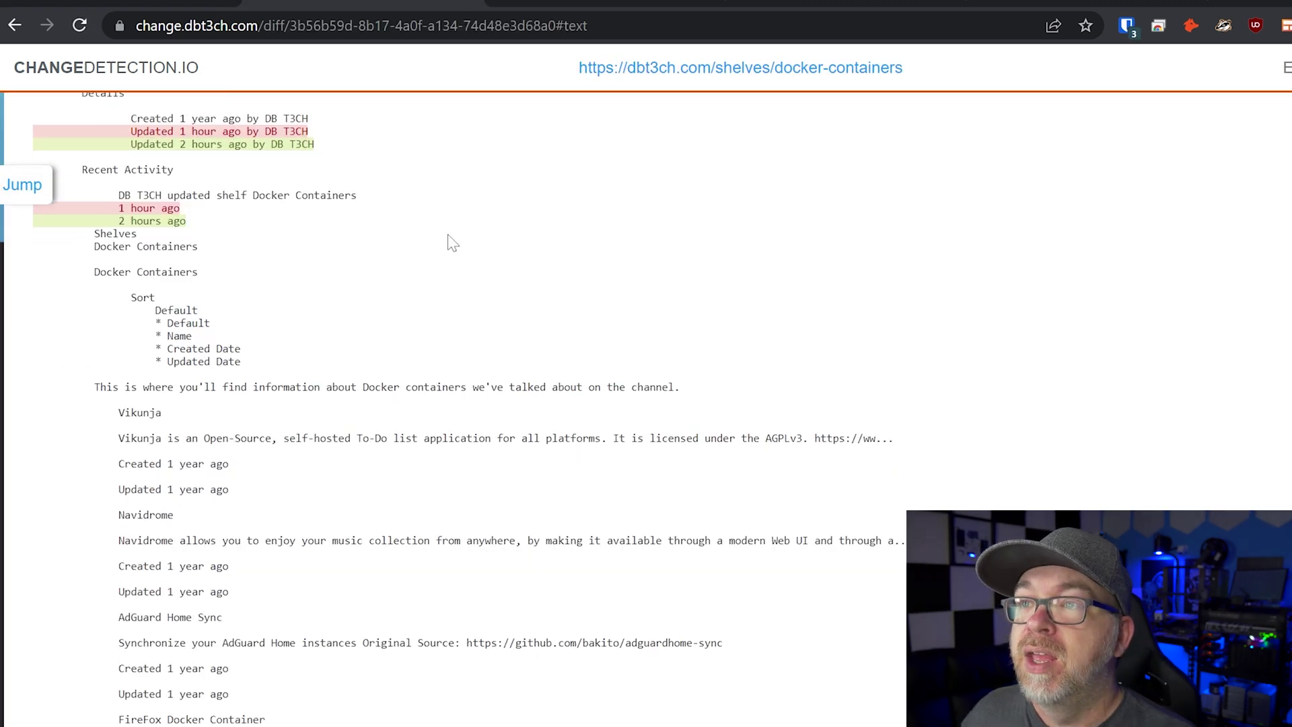
pyautogui.scroll(5, 452, 242)
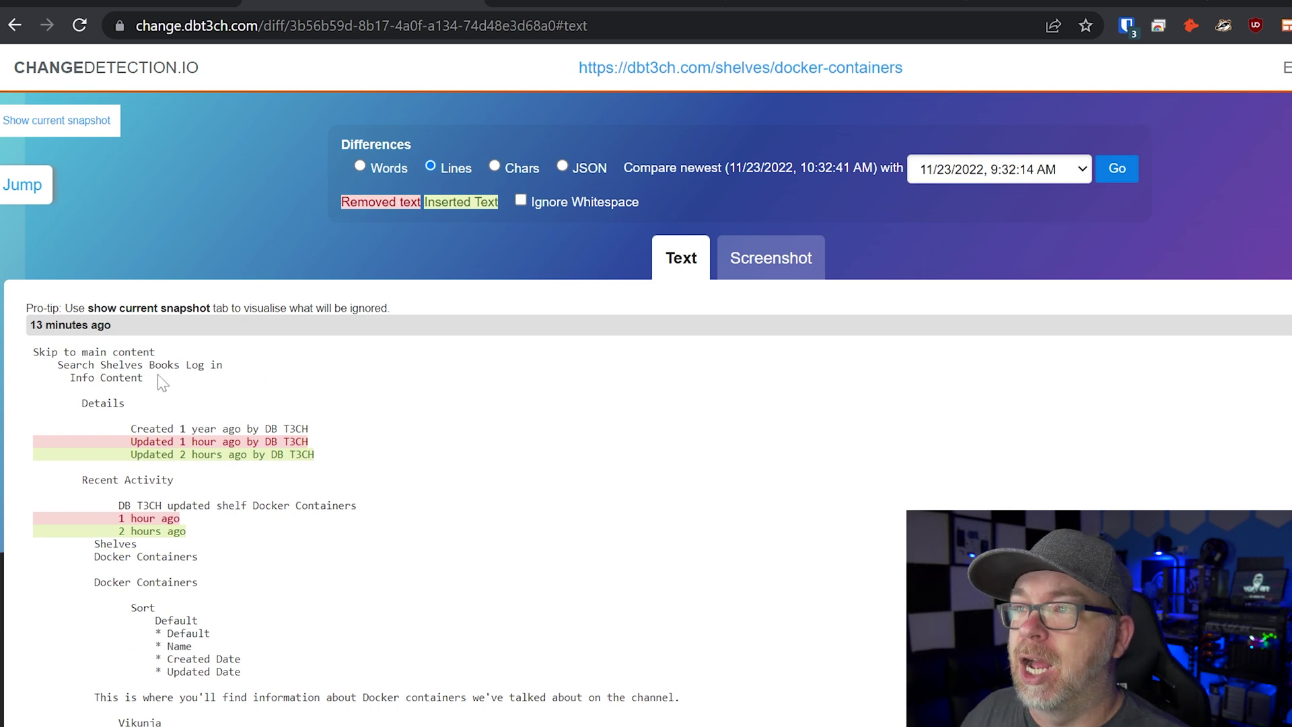
pyautogui.moveTo(30, 325); pyautogui.dragTo(169, 323)
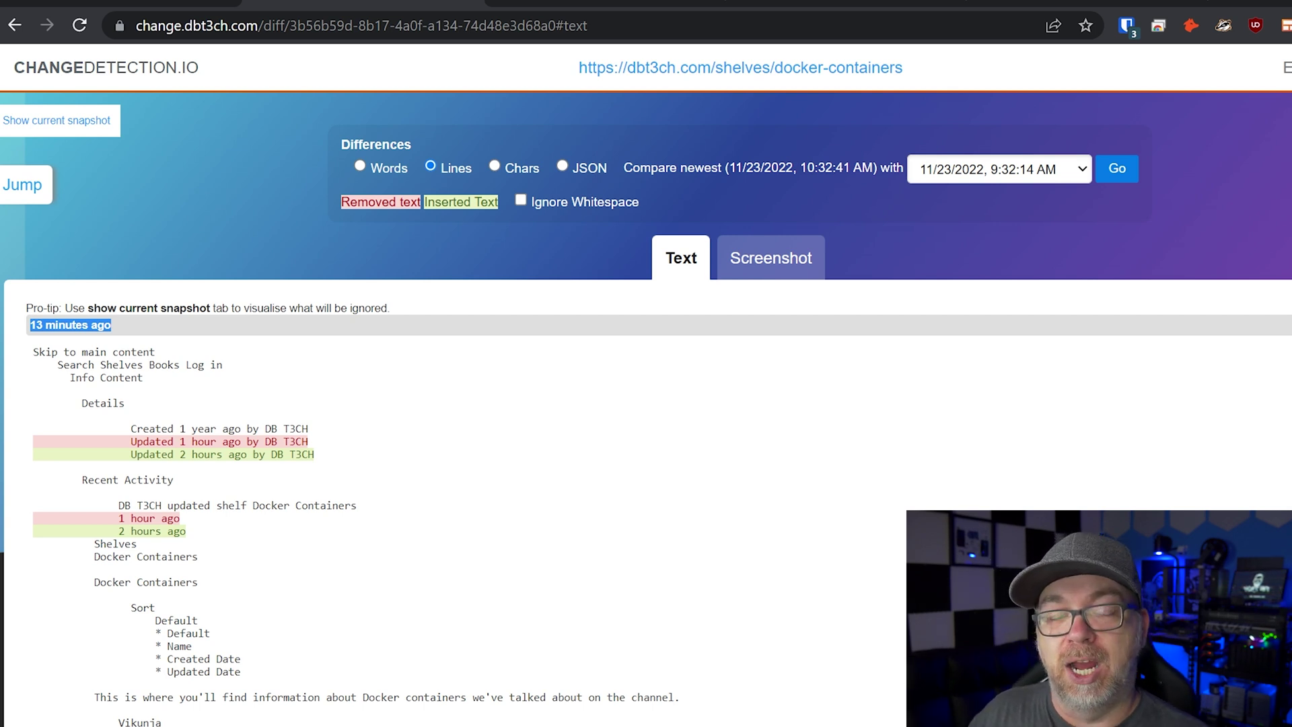
pyautogui.moveTo(125, 441); pyautogui.dragTo(304, 441)
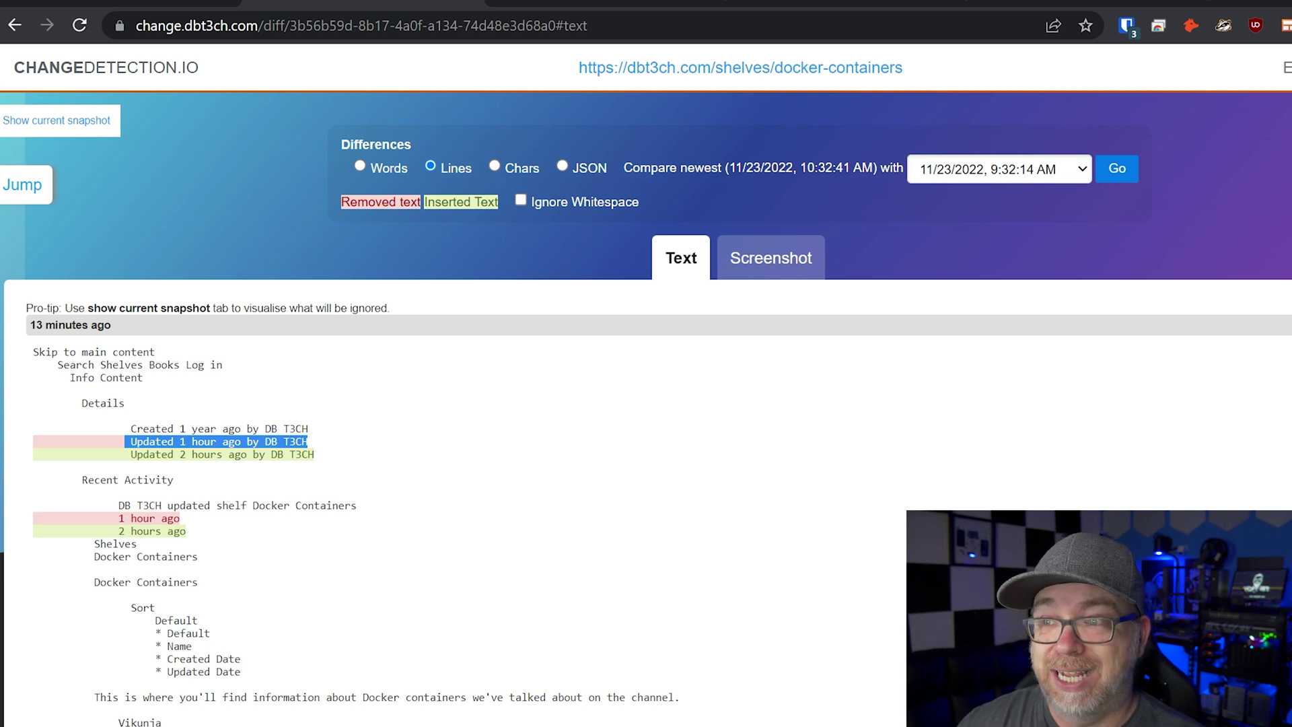
pyautogui.moveTo(119, 519); pyautogui.dragTo(206, 530)
pyautogui.click(182, 520)
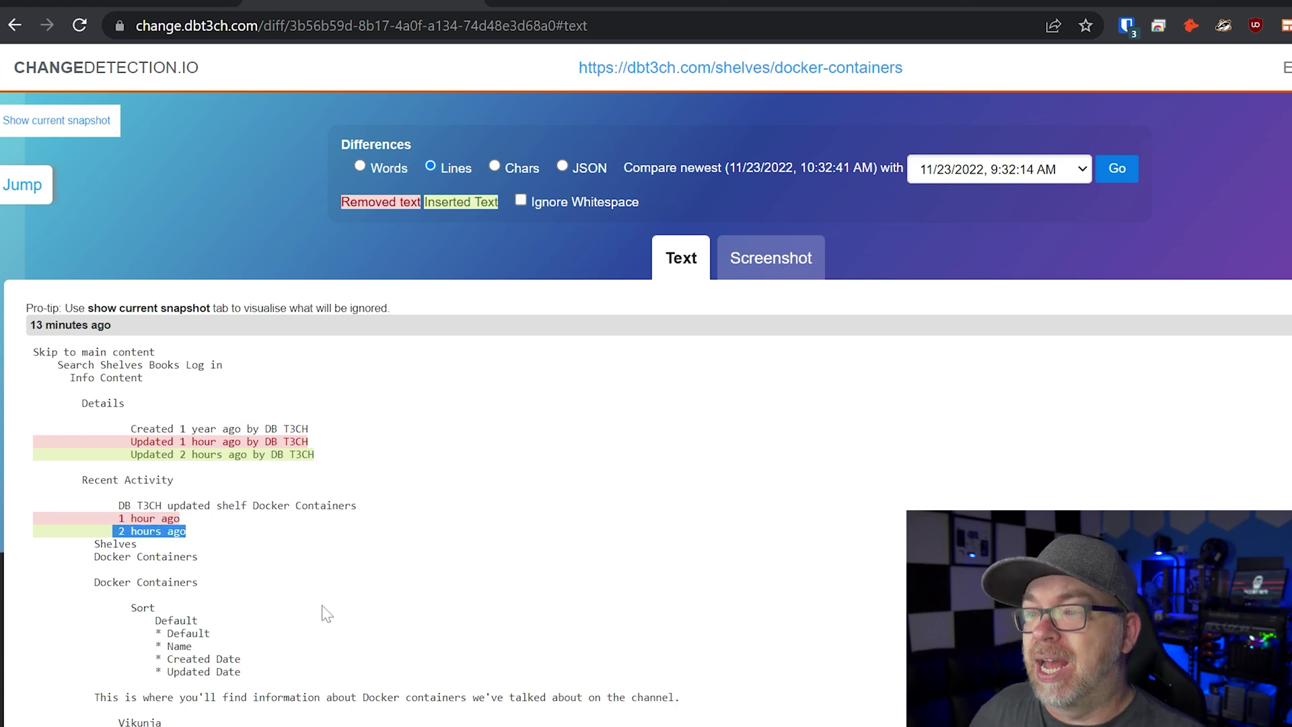
# Step: Look through the rest of the docker-containers comparison text for further changes and return to the watch list
pyautogui.scroll(-7, 364, 669)
pyautogui.scroll(-6, 364, 670)
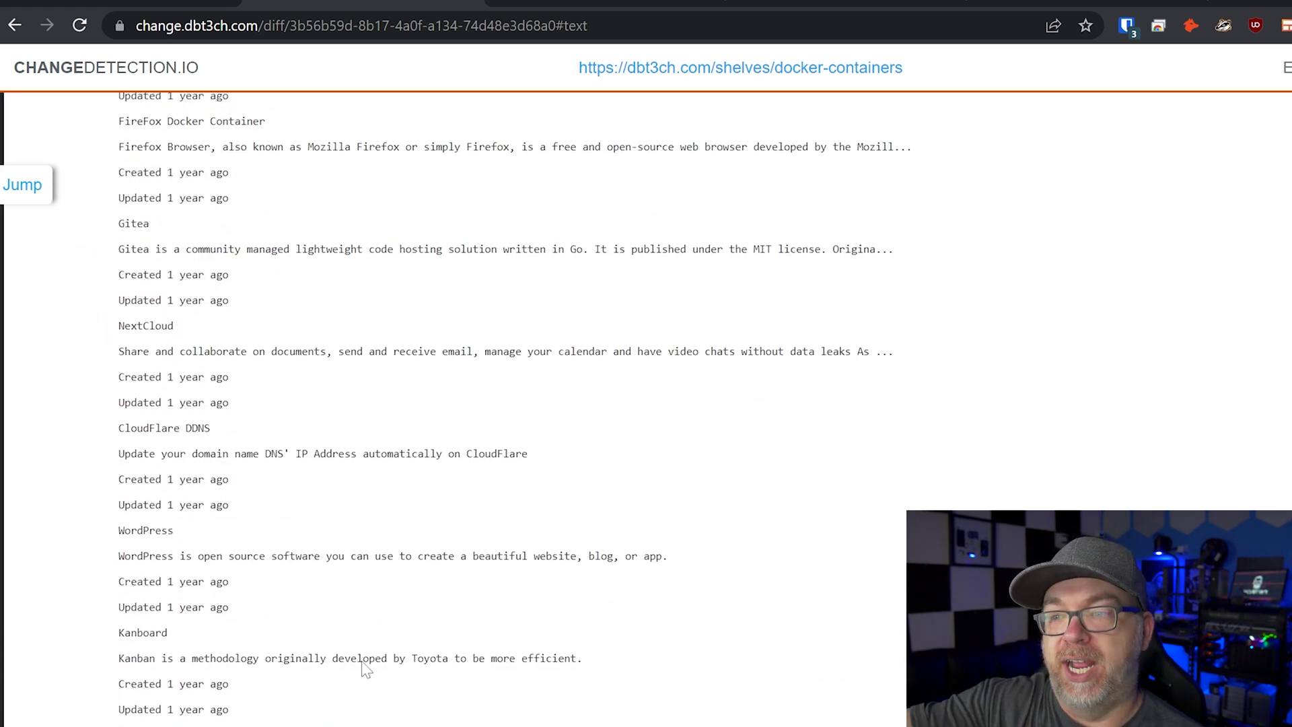
pyautogui.scroll(-14, 363, 669)
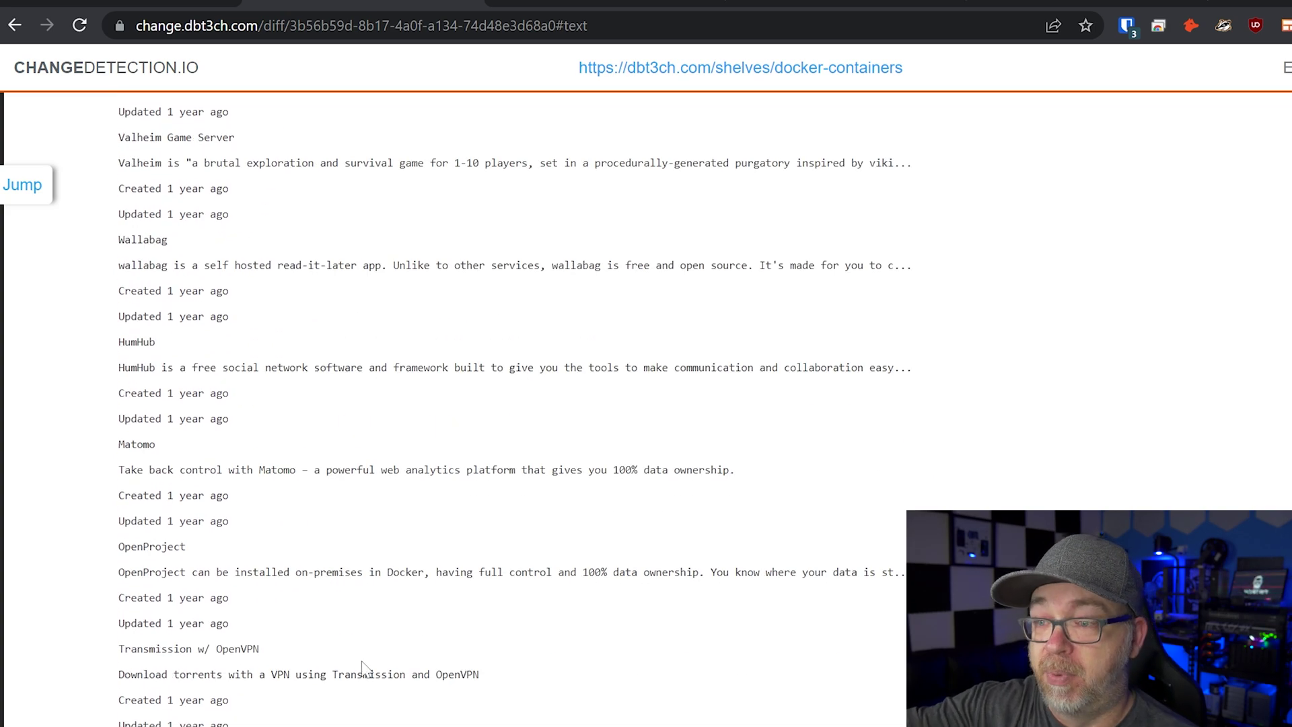
pyautogui.scroll(-7, 361, 668)
pyautogui.scroll(20, 363, 668)
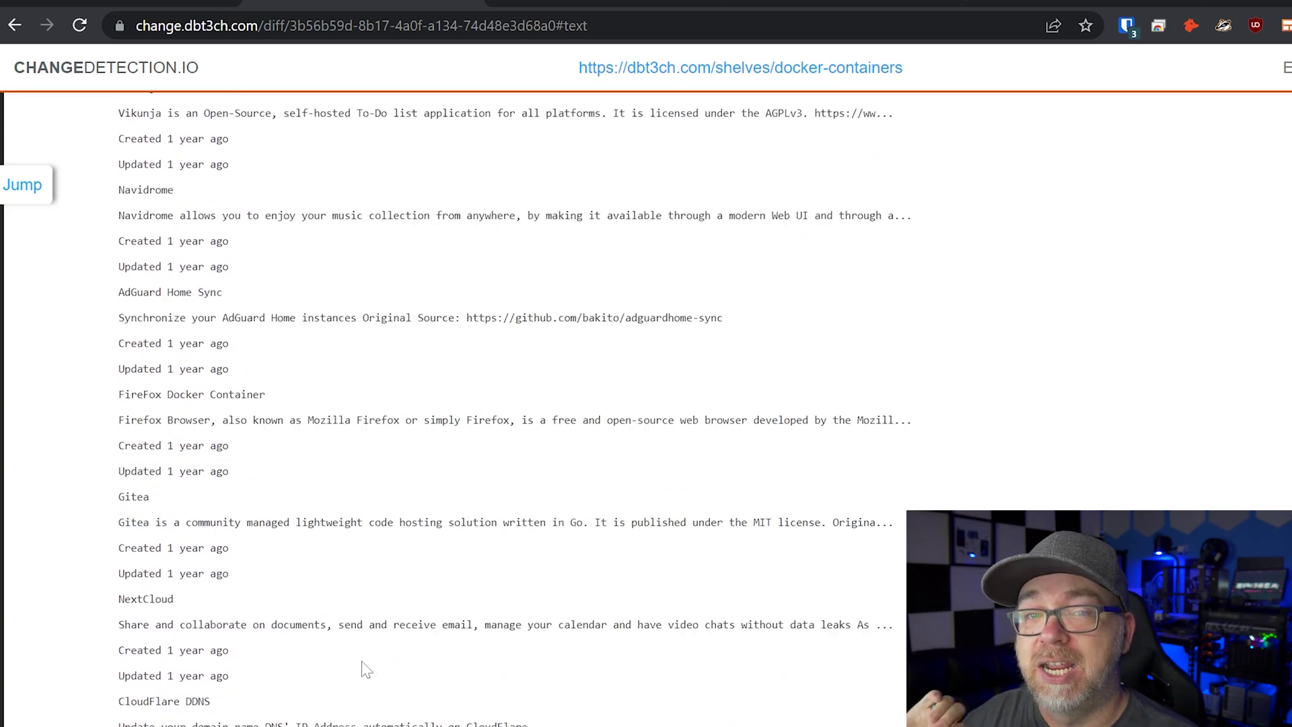
pyautogui.scroll(10, 363, 670)
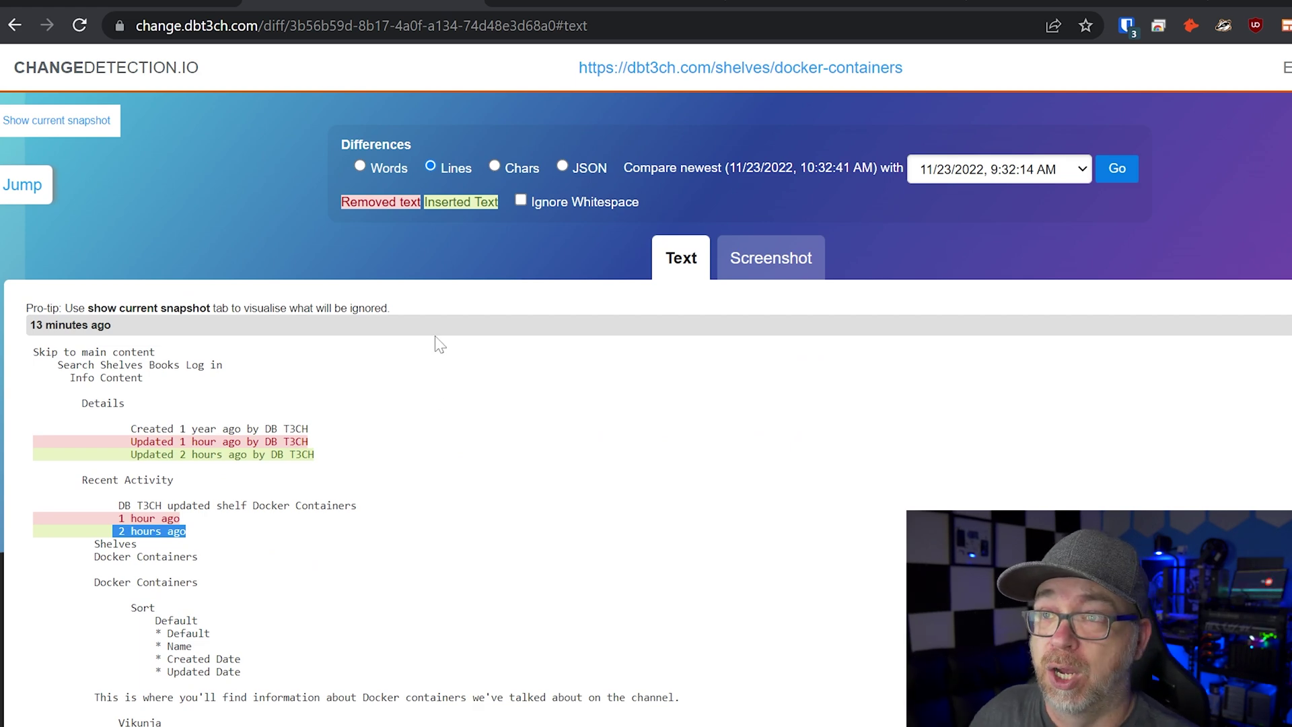
pyautogui.click(54, 70)
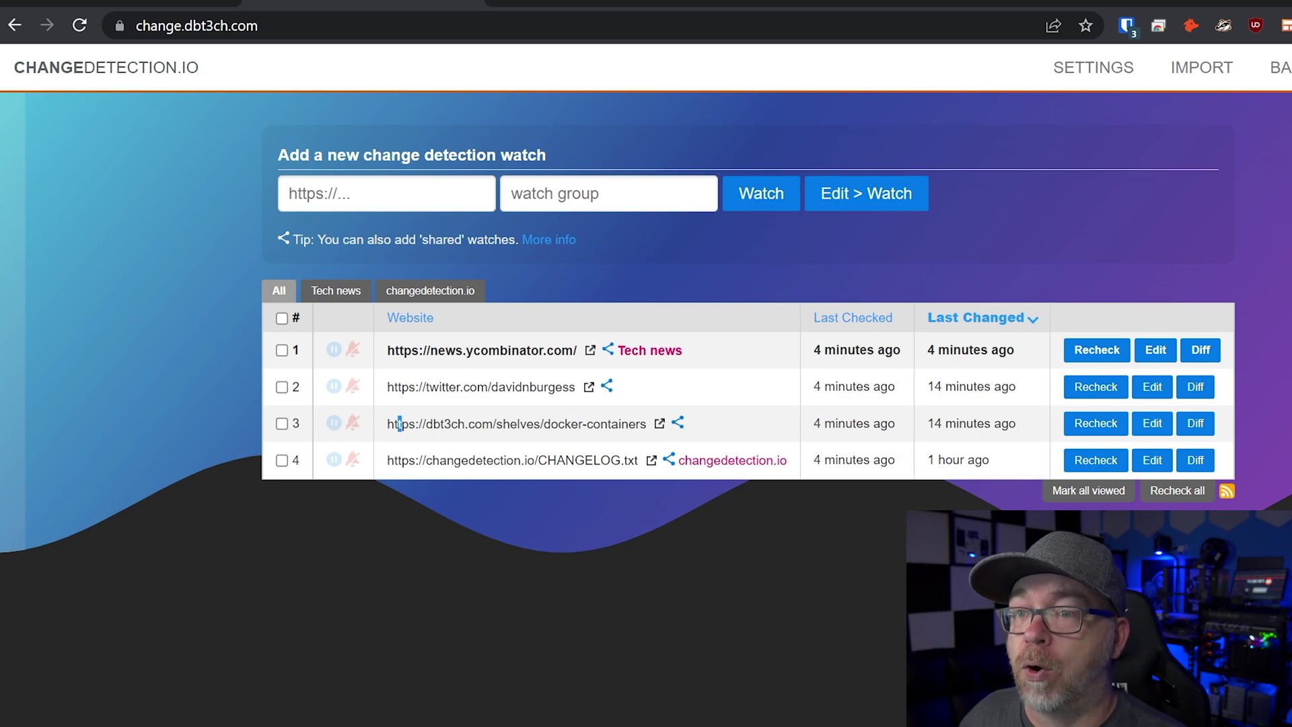
# Step: Open the watched docker-containers page, add "This is a test for changedetection video" as a new line in the shelf's description, and save it
pyautogui.click(659, 423)
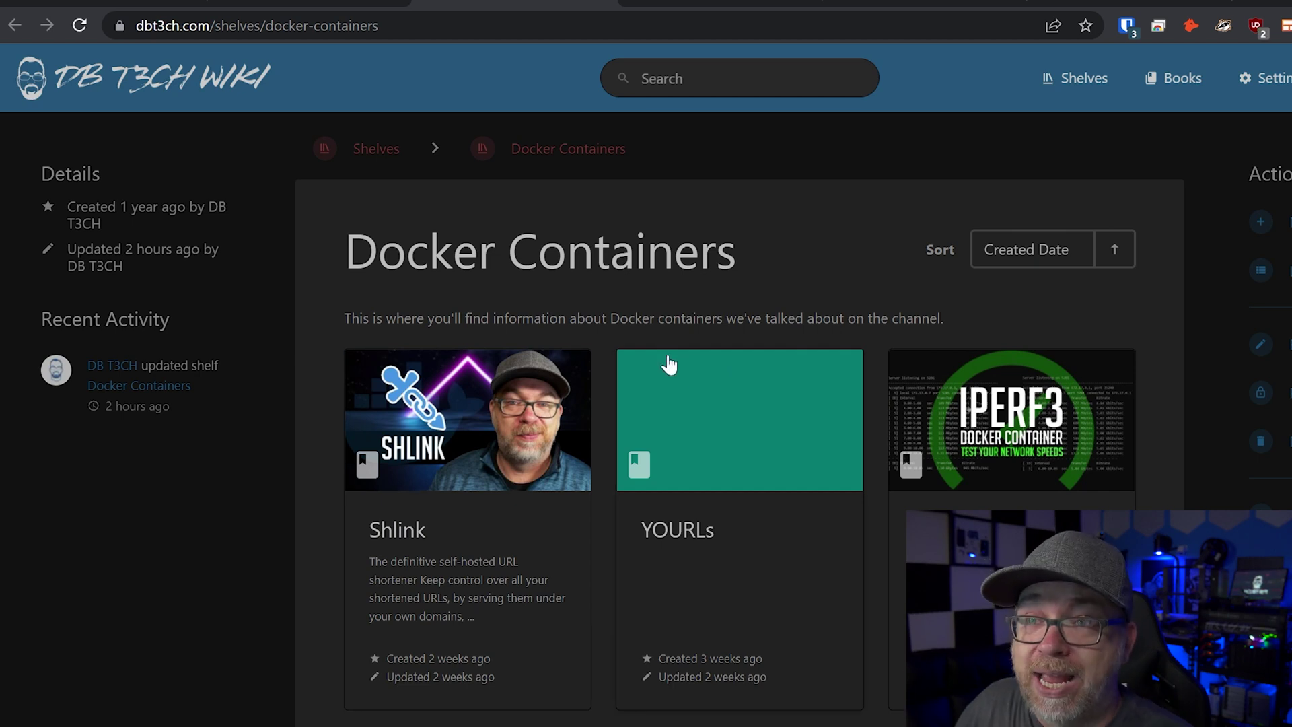
pyautogui.click(1260, 344)
pyautogui.click(700, 444)
pyautogui.write('This is a test ')
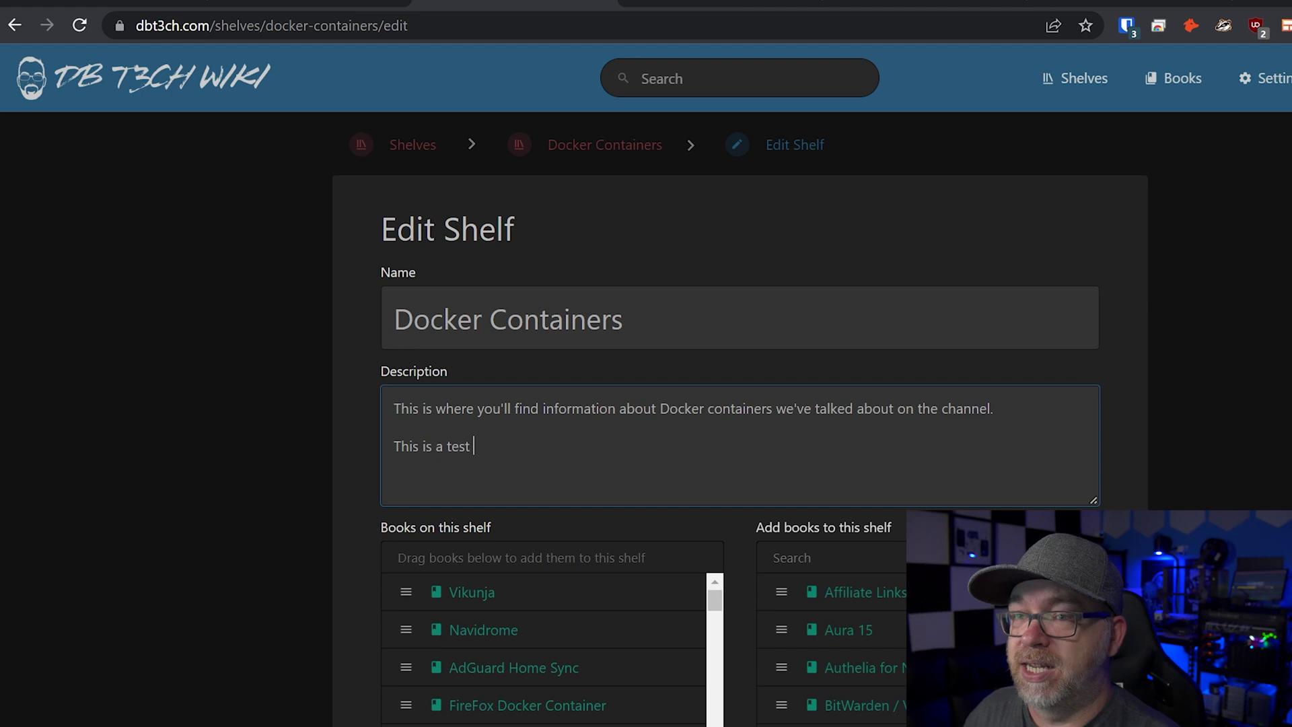
pyautogui.write('for changed')
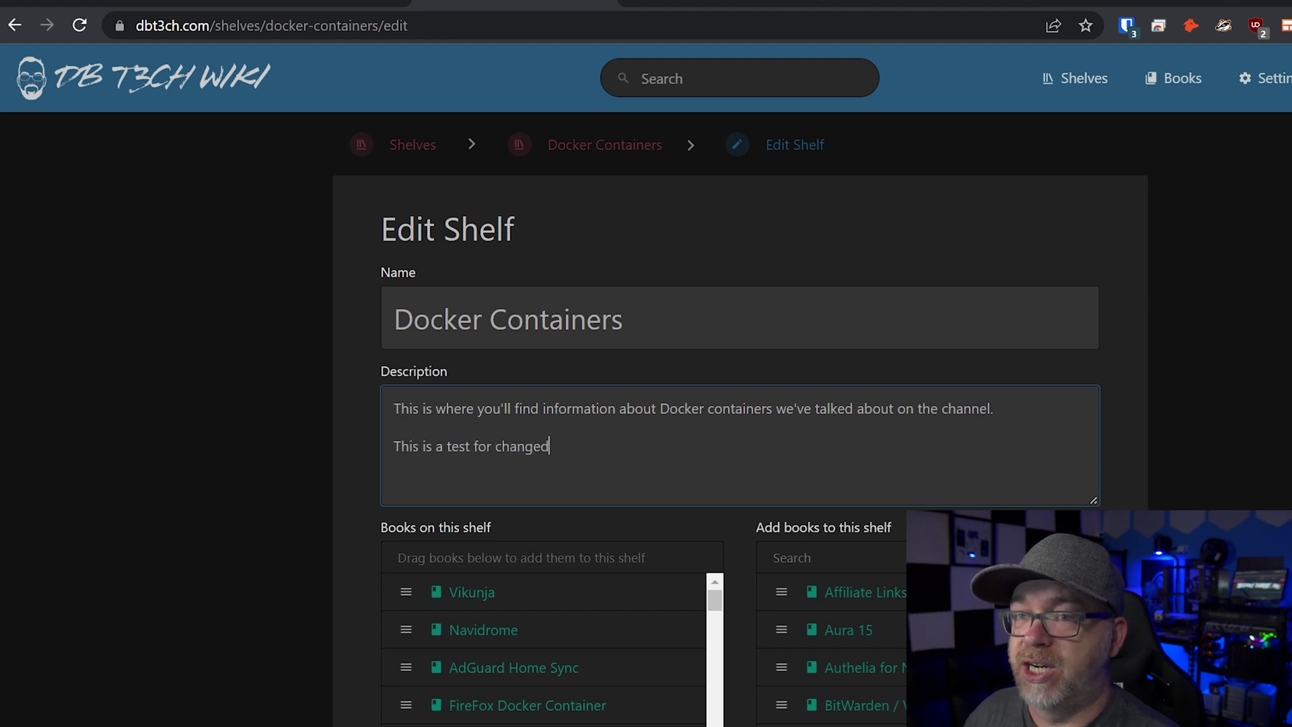
pyautogui.write('etection video')
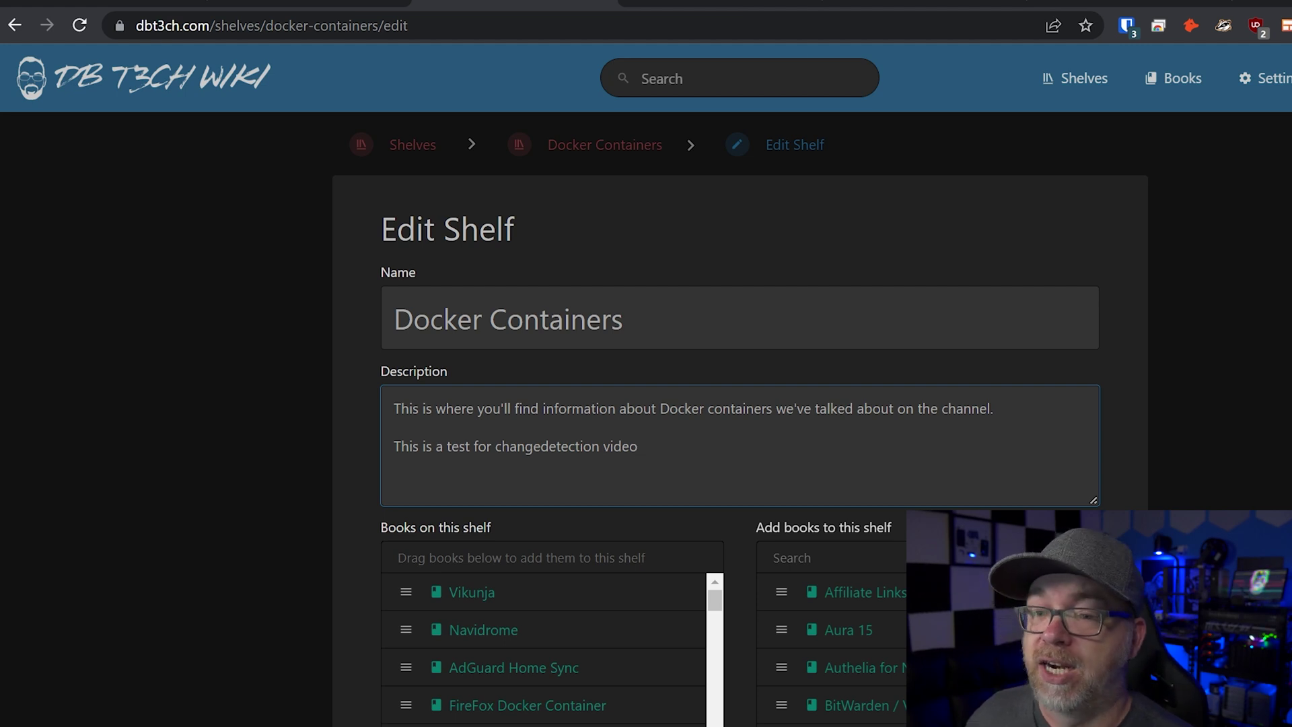
pyautogui.click(1055, 725)
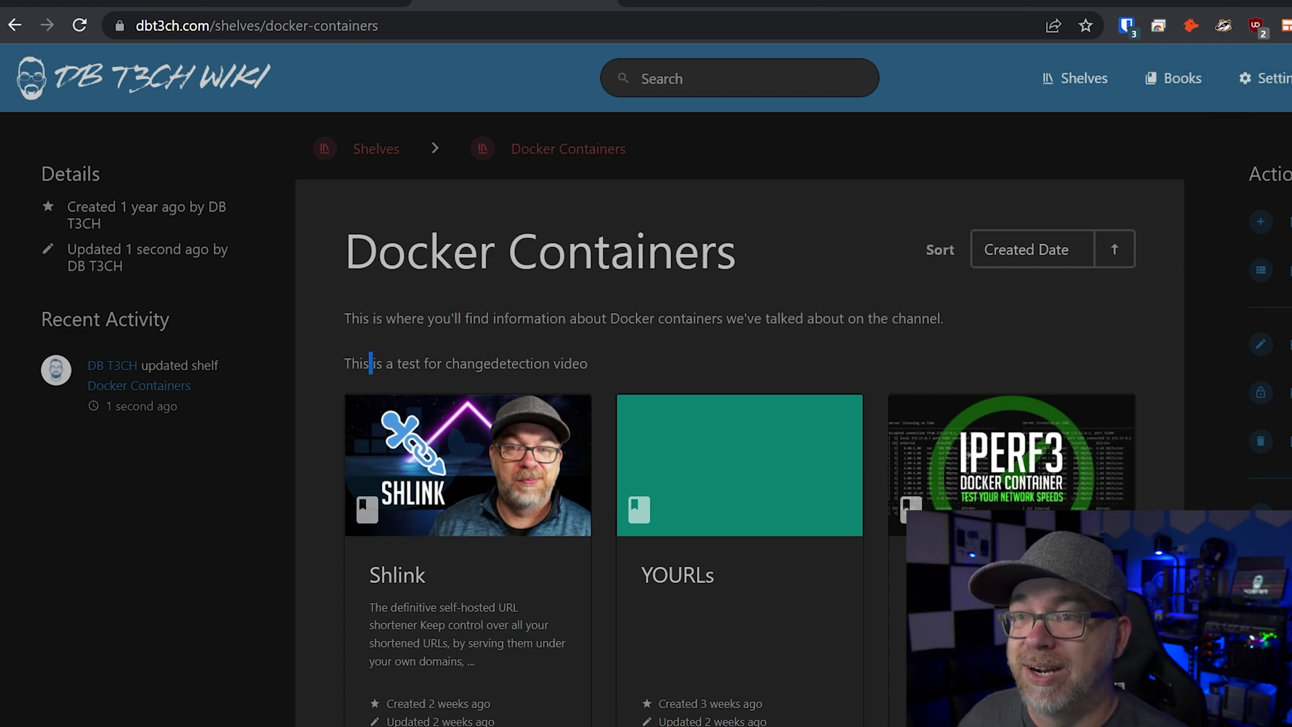
pyautogui.tripleClick(370, 363)
# Step: Return to the changedetection.io watch list and recheck the dbt3ch.com docker-containers watch
pyautogui.click(235, 3)
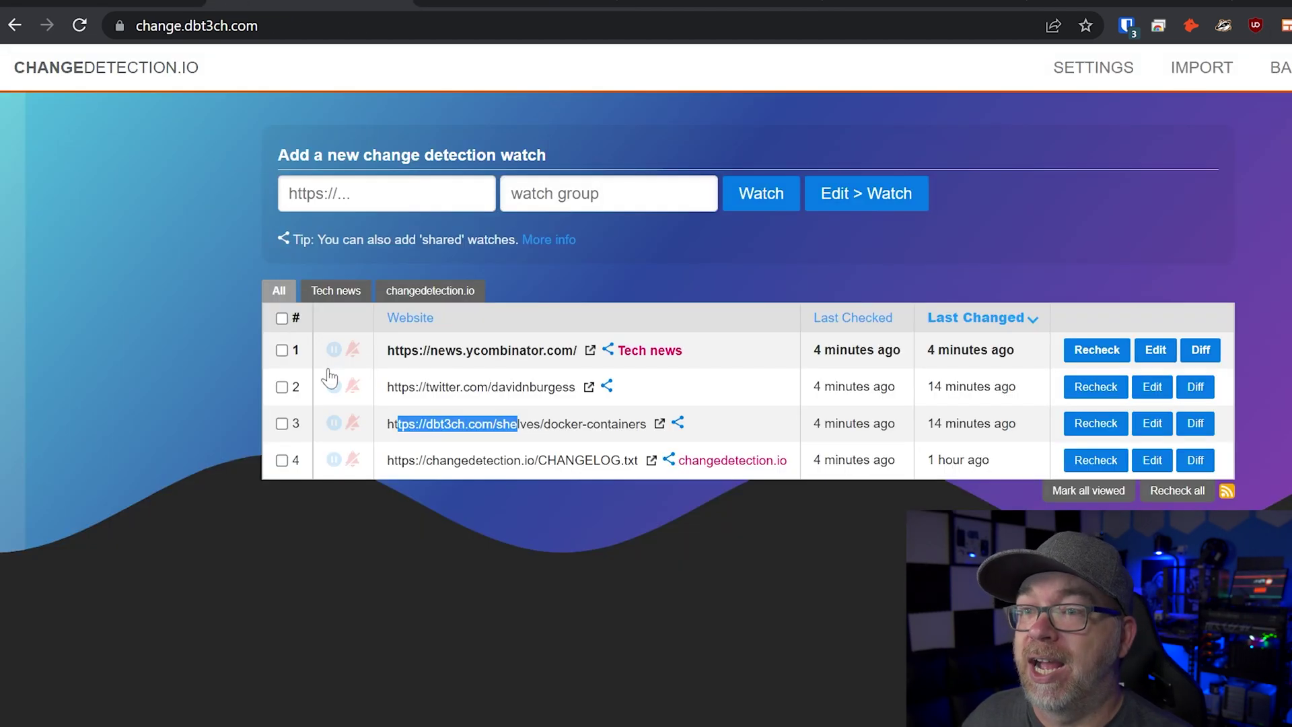
pyautogui.click(1113, 431)
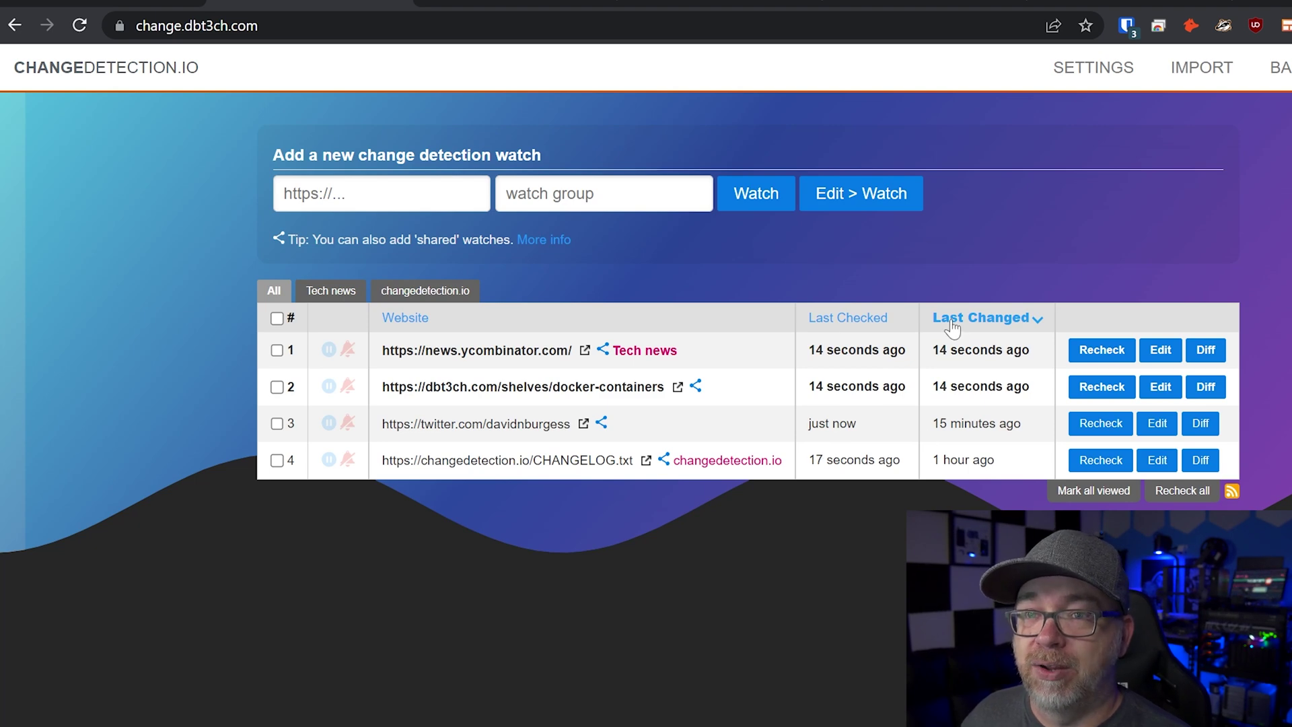
# Step: View the differences of the Twitter profile watch and return to the watch list
pyautogui.click(1204, 434)
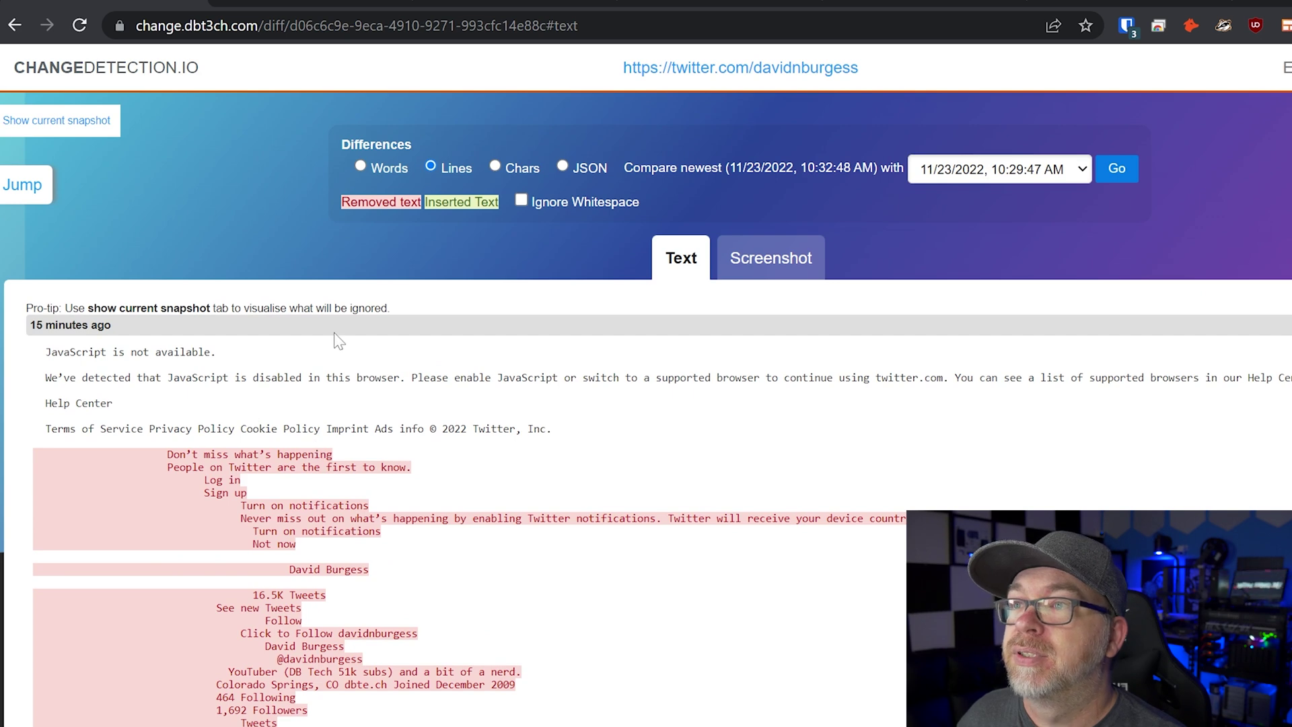
pyautogui.click(84, 70)
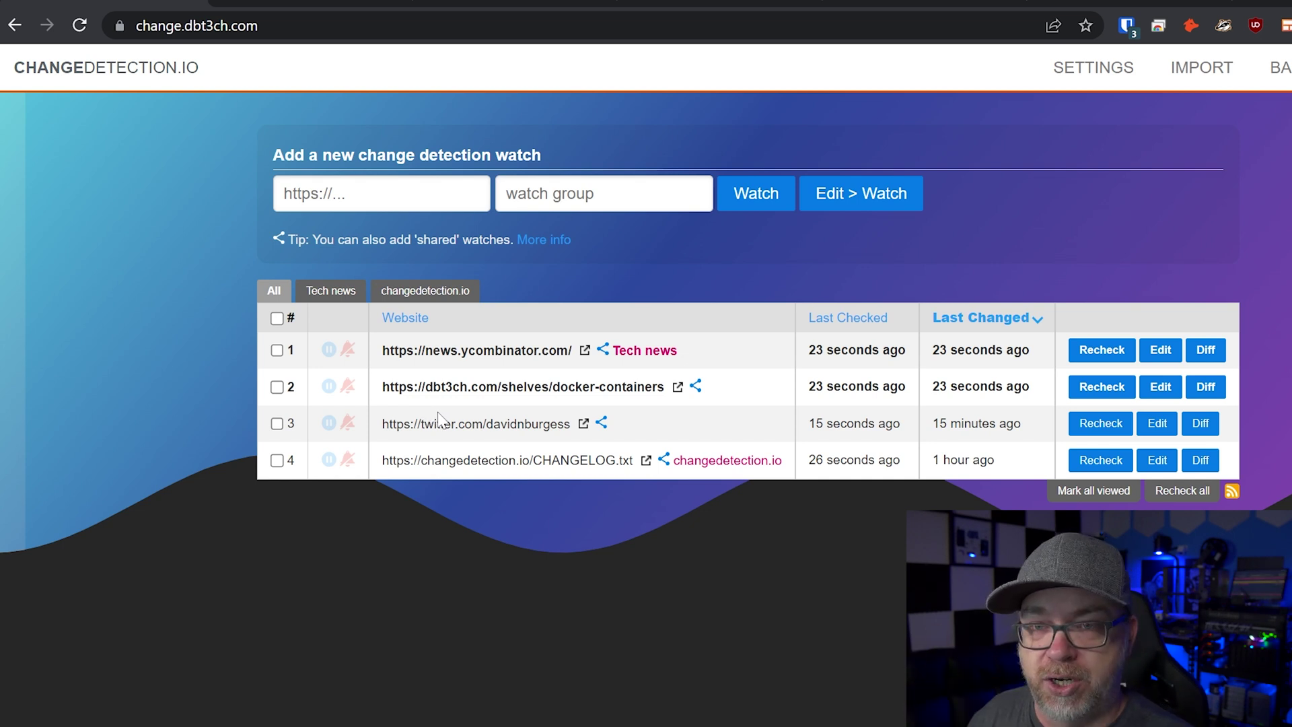
pyautogui.moveTo(382, 387); pyautogui.dragTo(637, 387)
pyautogui.click(498, 401)
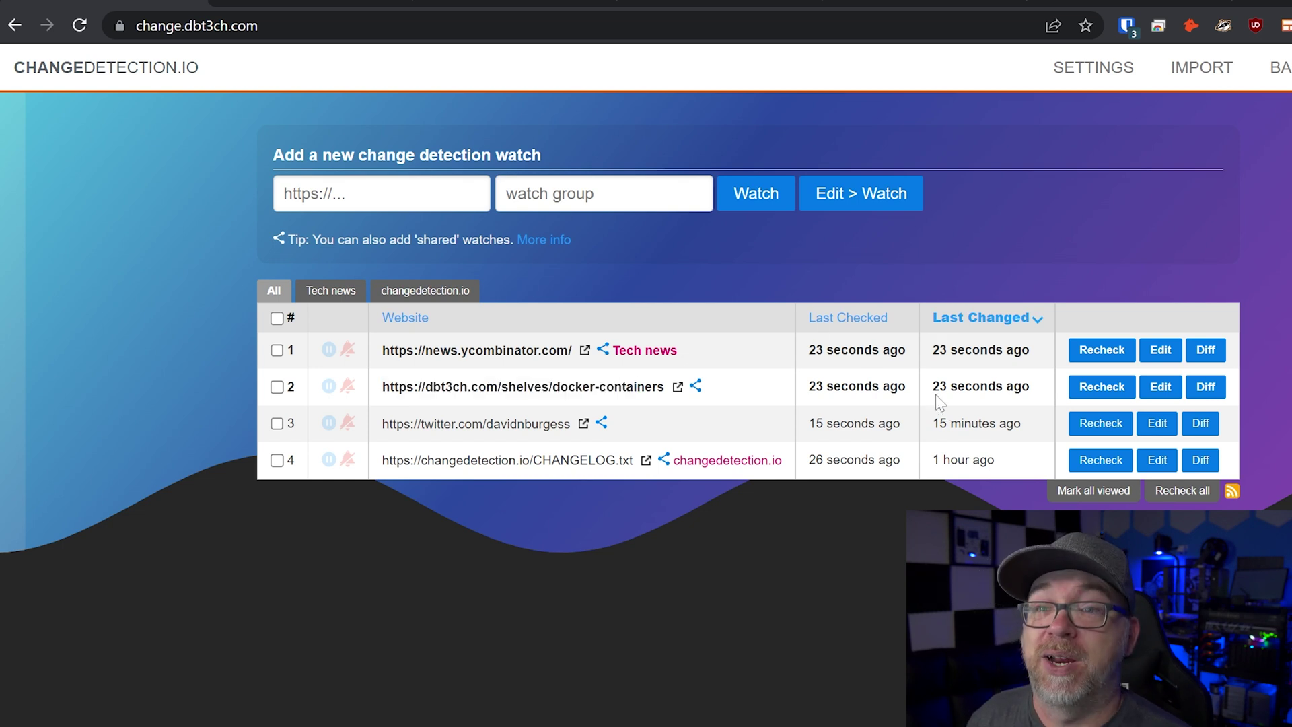
# Step: Open the docker-containers watch's differences and examine the update times and the test line in the shelf description
pyautogui.click(1206, 387)
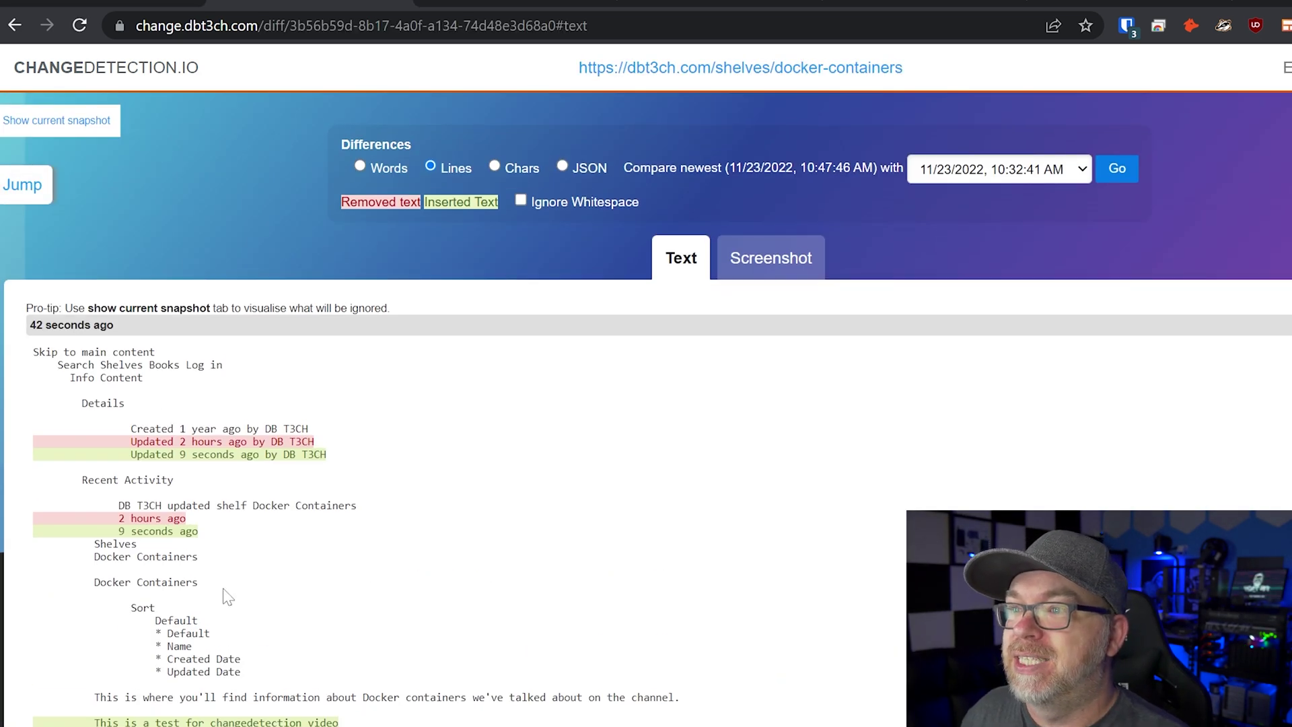
pyautogui.moveTo(137, 441); pyautogui.dragTo(314, 454)
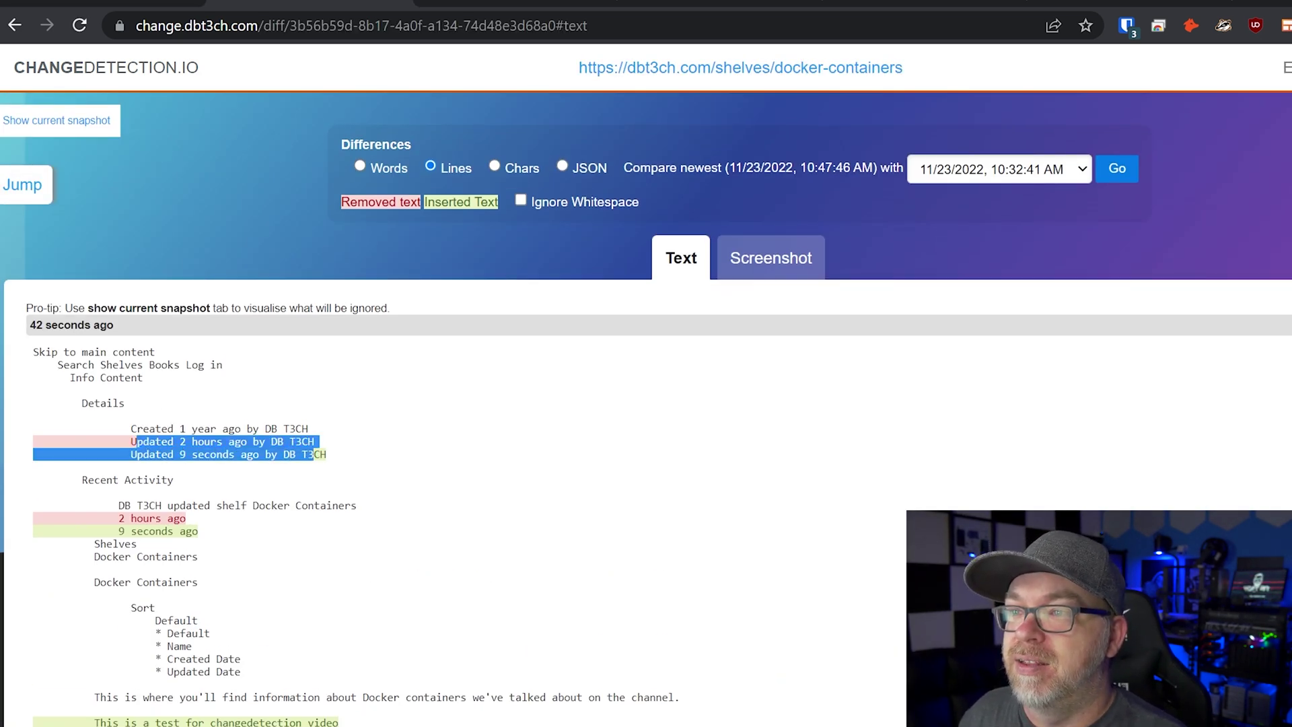
pyautogui.moveTo(223, 441); pyautogui.dragTo(228, 442)
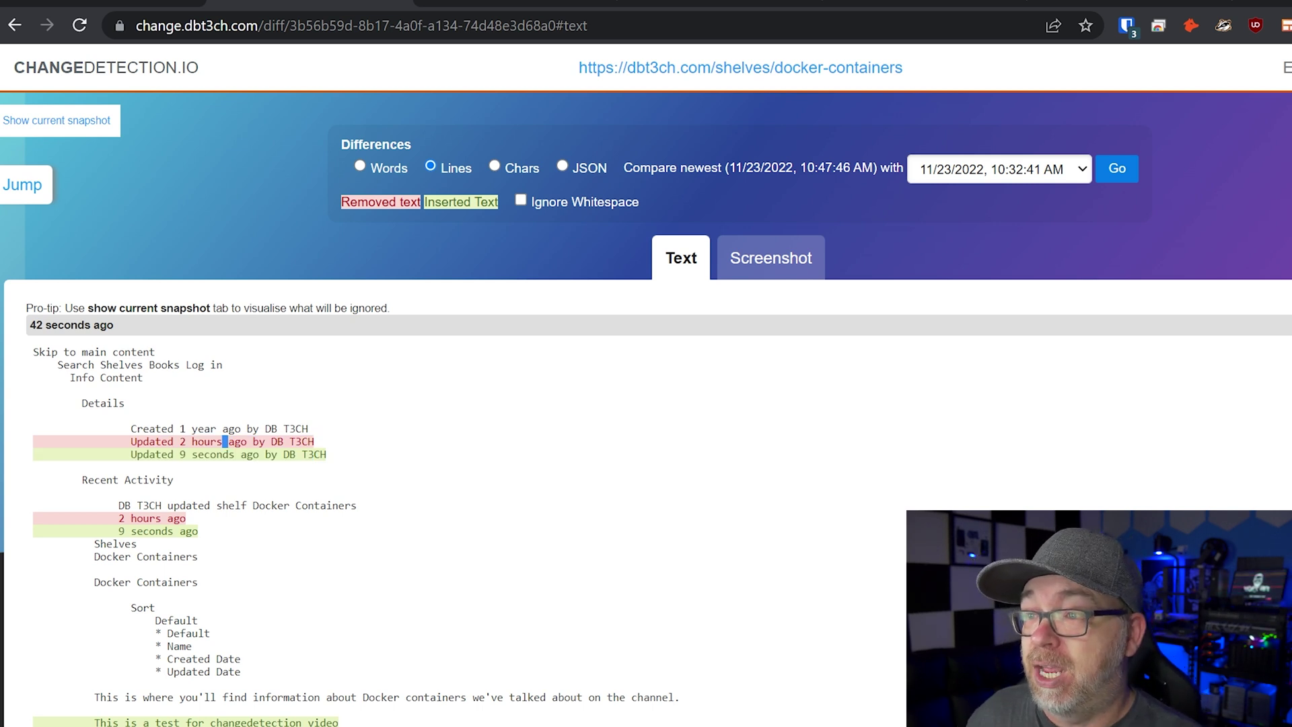
pyautogui.scroll(-3, 471, 471)
pyautogui.moveTo(88, 504); pyautogui.dragTo(341, 508)
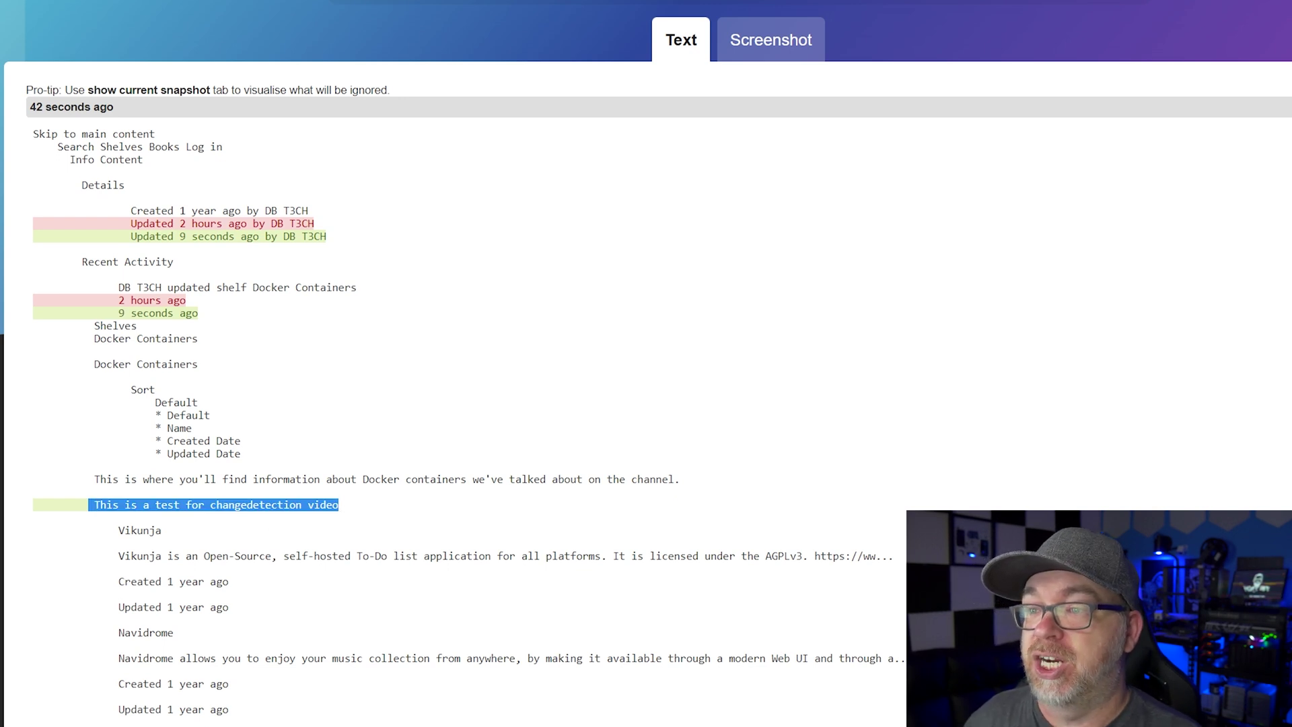
pyautogui.click(404, 509)
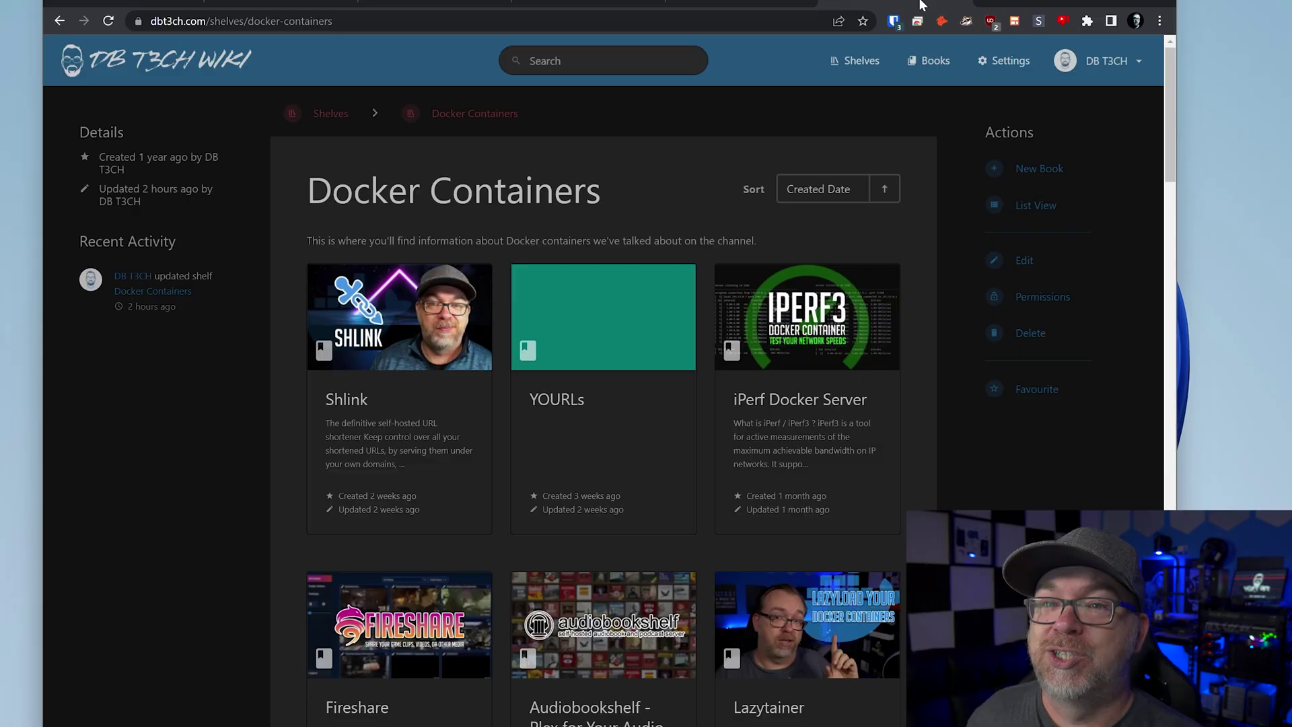
# Step: Edit the Docker Containers shelf in the DB T3CH wiki to remove the test line from its description, and save the shelf
pyautogui.click(1013, 259)
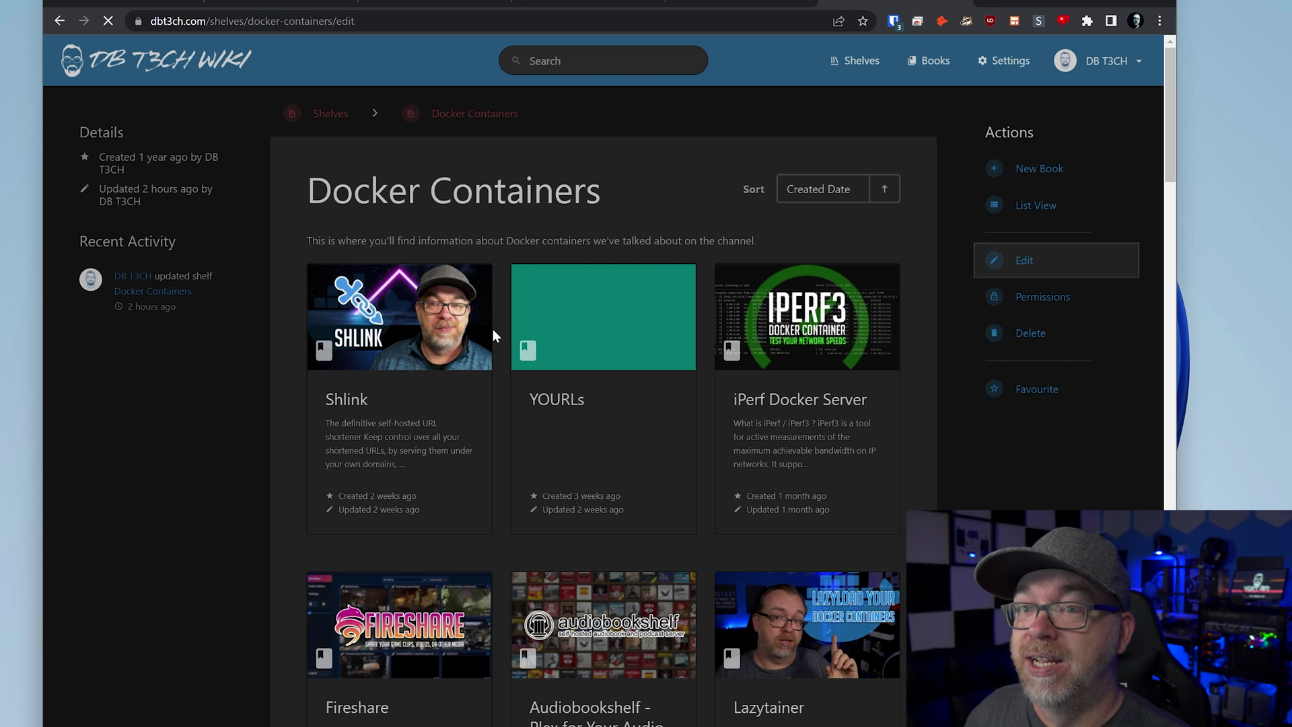
pyautogui.tripleClick(493, 329)
pyautogui.press('BackSpace')
pyautogui.press('BackSpace')
pyautogui.press('BackSpace')
pyautogui.press('Return')
pyautogui.click(833, 723)
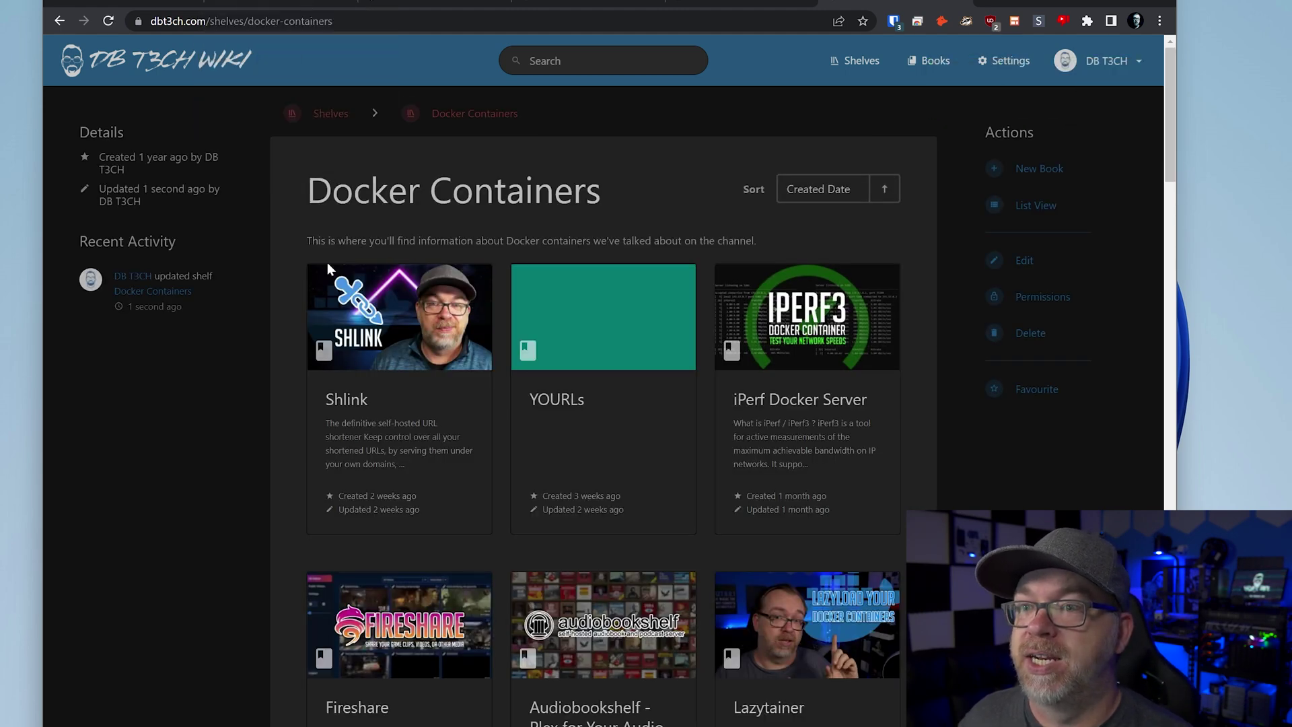
# Step: Return to the changedetection.io watch list from the wiki shelf and recheck the docker-containers watch
pyautogui.moveTo(328, 240); pyautogui.dragTo(421, 240)
pyautogui.click(419, 240)
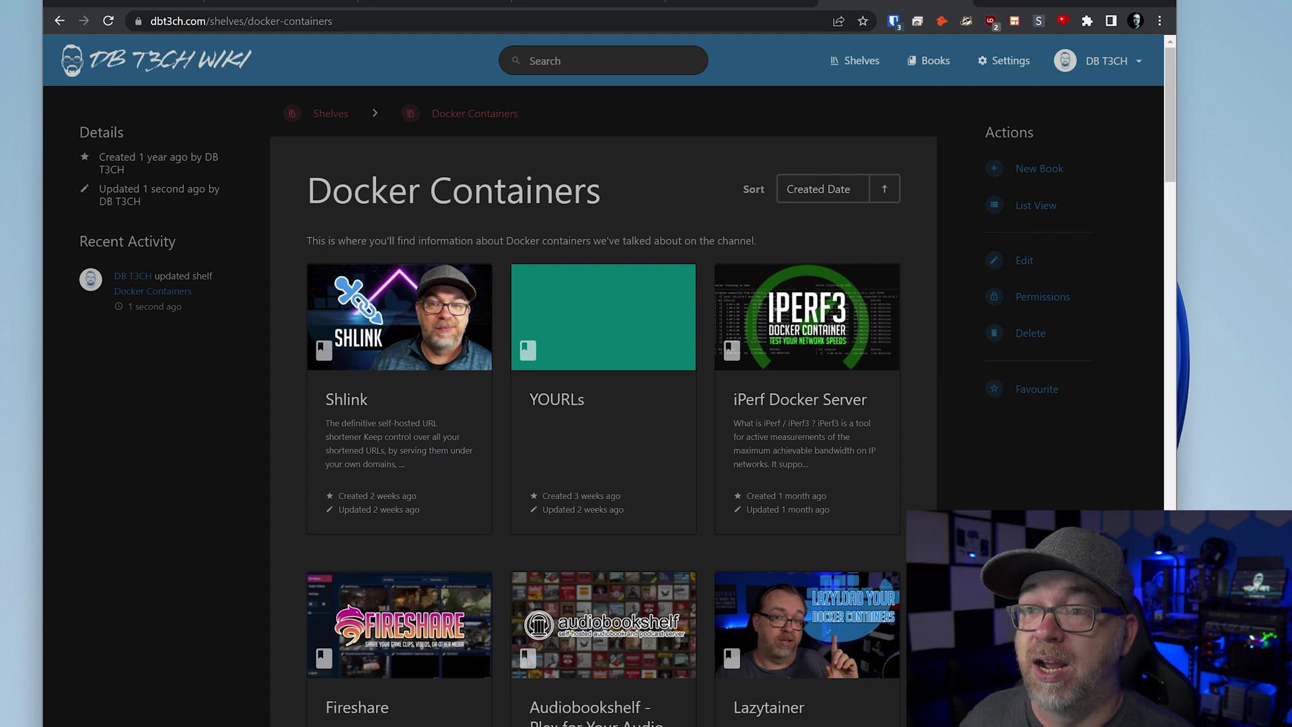
pyautogui.click(268, 2)
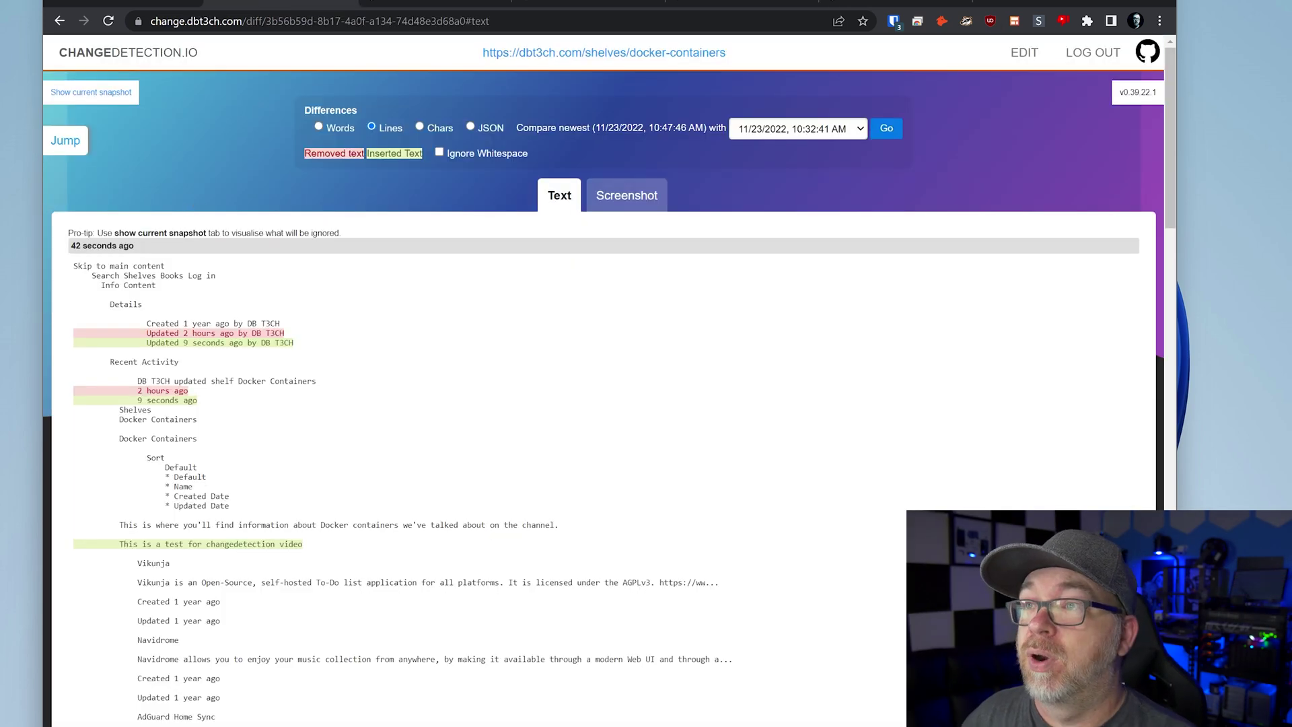
pyautogui.hotkey('alt', 'Left')
pyautogui.hotkey('alt', 'Left')
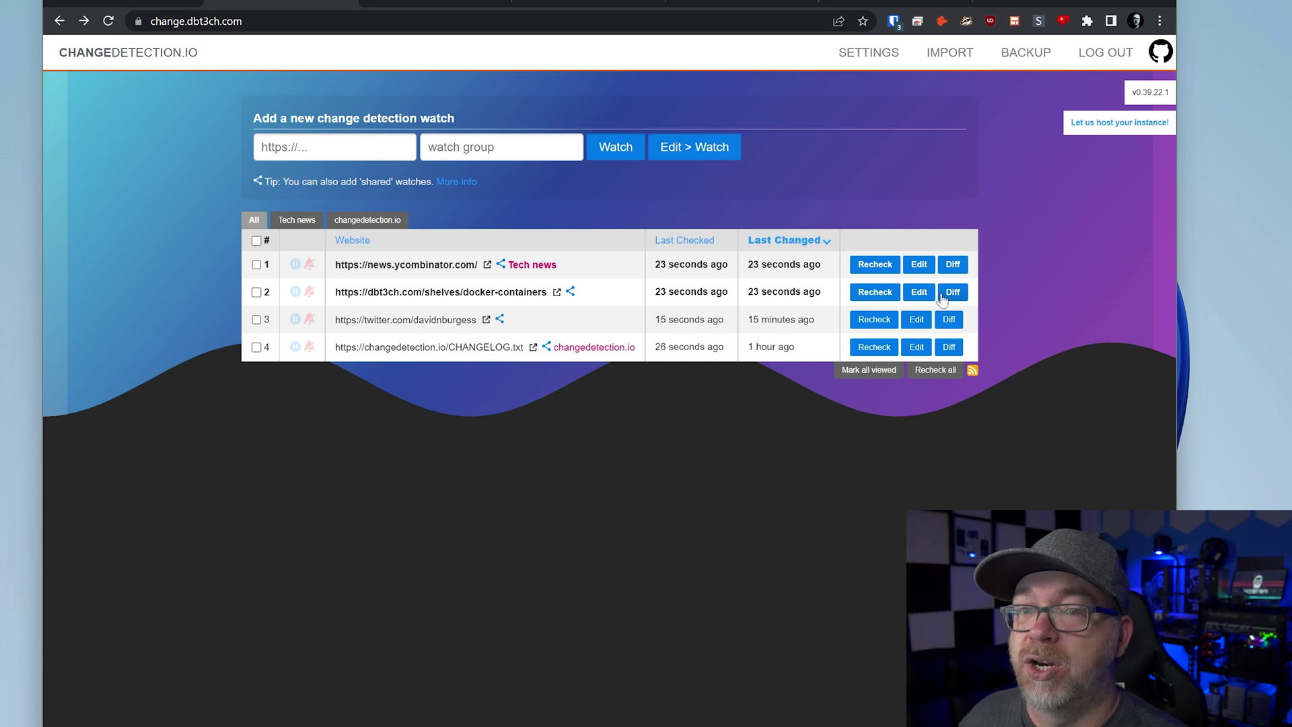
pyautogui.click(885, 297)
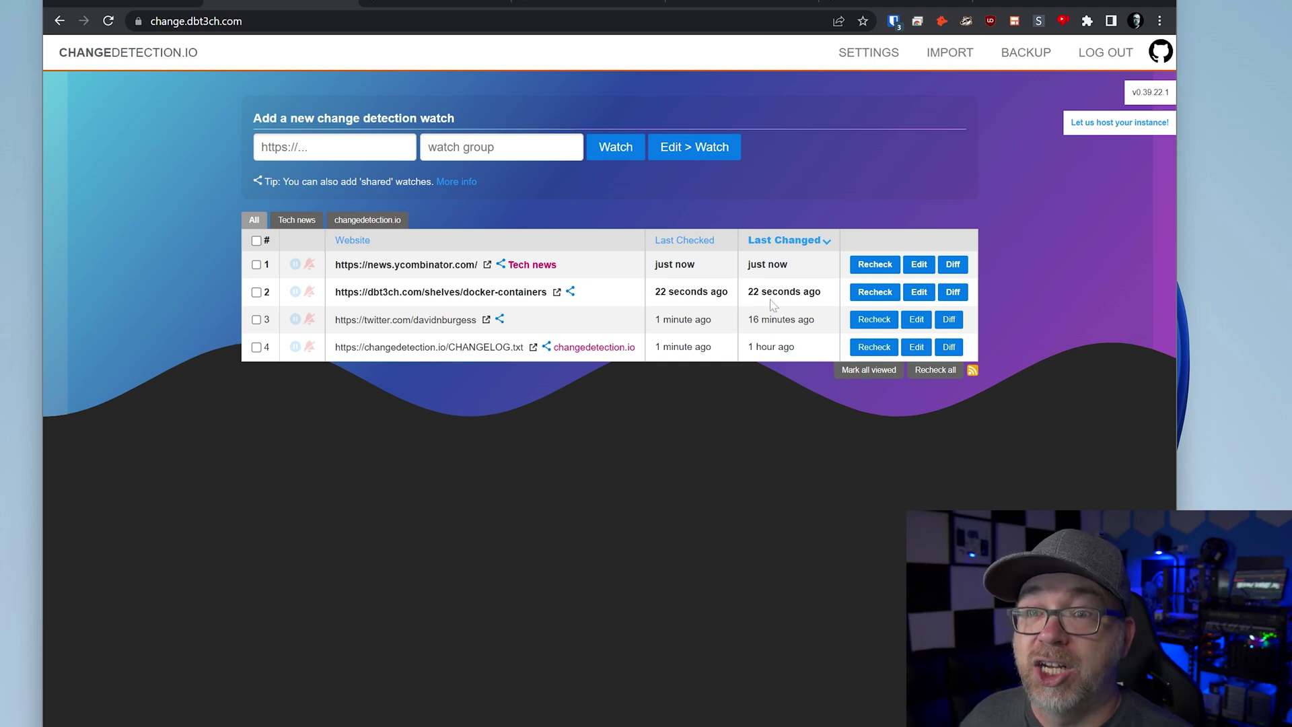
# Step: Open the docker-containers watch's differences and examine the update times and the removed test line
pyautogui.click(952, 292)
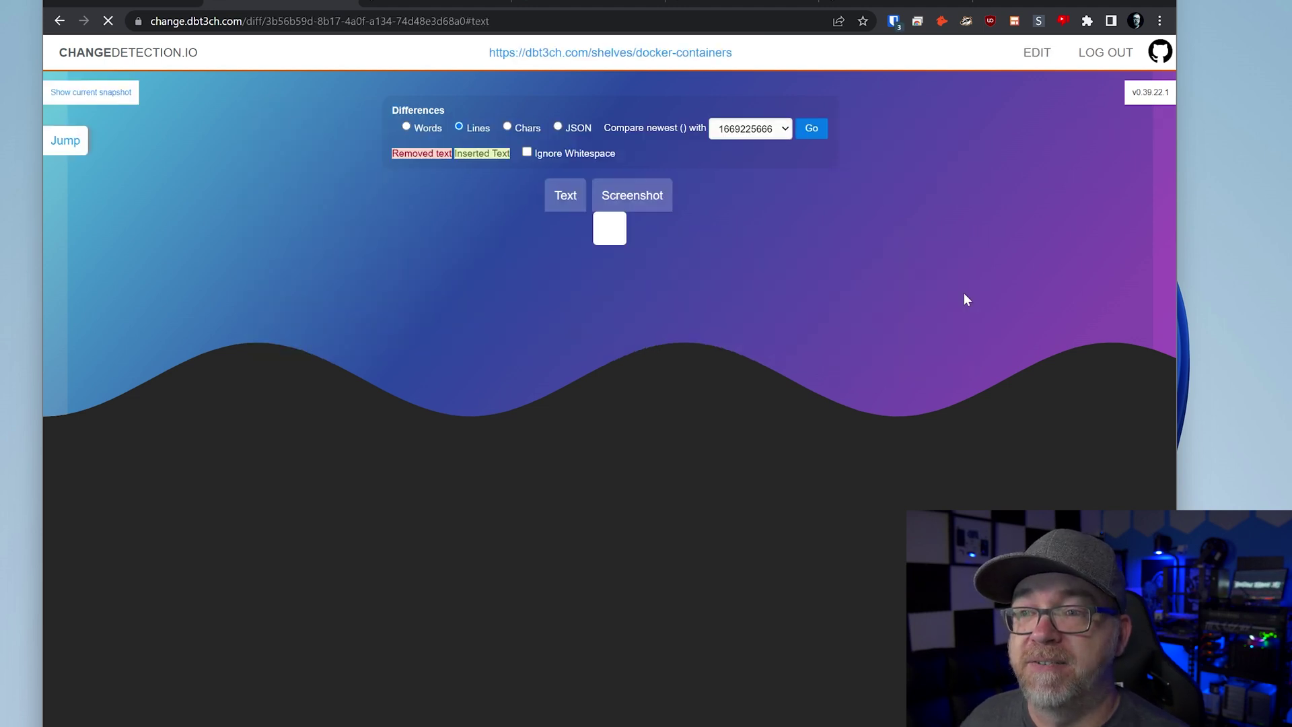
pyautogui.scroll(1, 236, 313)
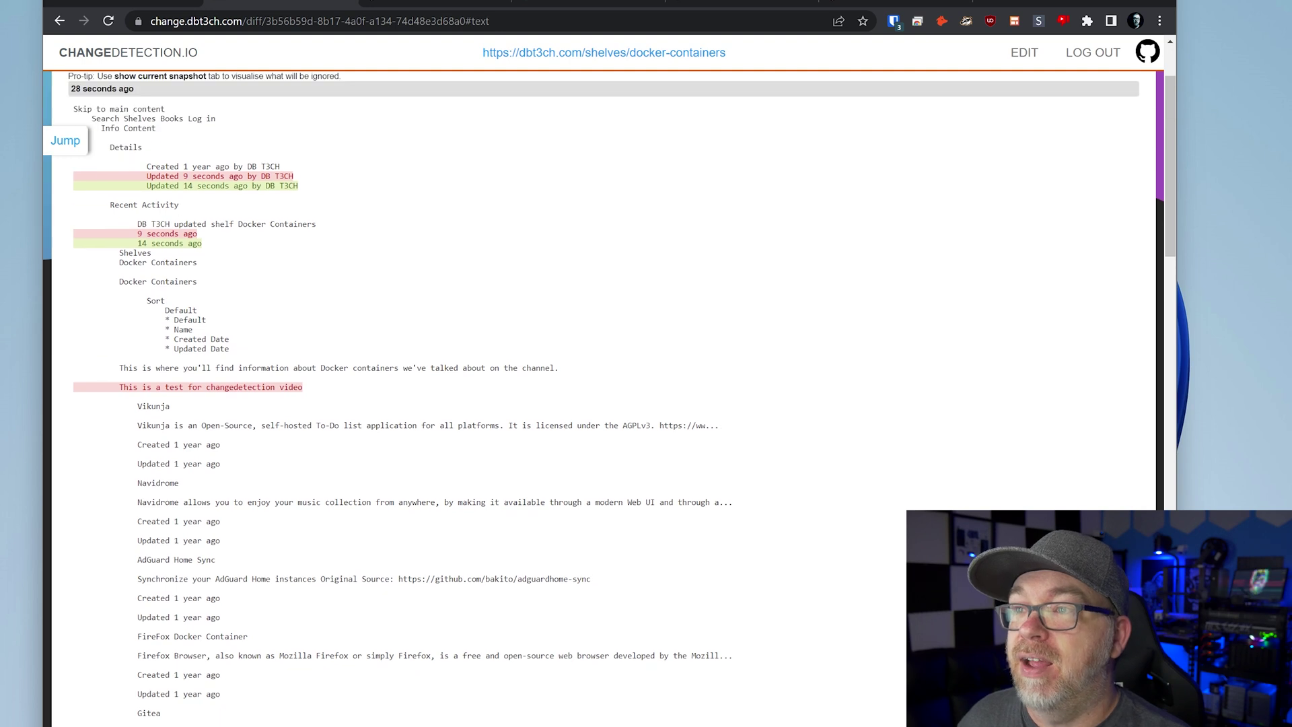
pyautogui.moveTo(149, 175); pyautogui.dragTo(197, 186)
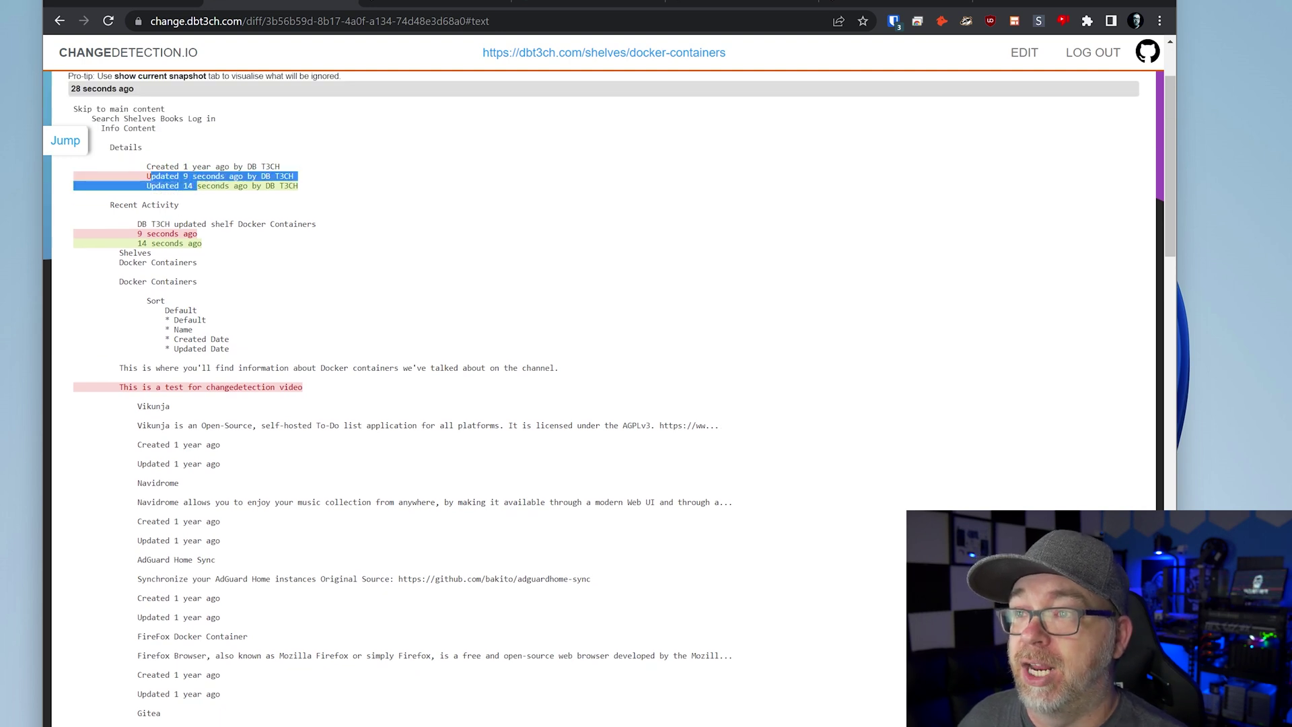
pyautogui.tripleClick(169, 390)
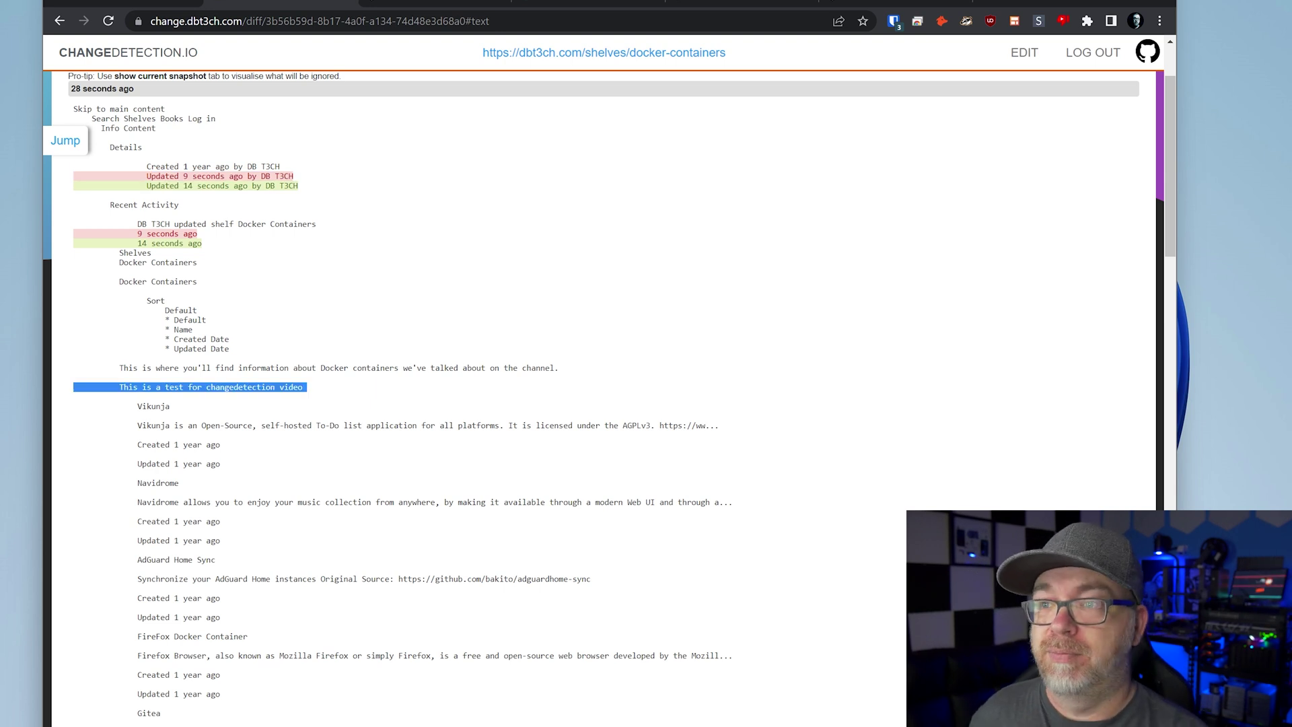
pyautogui.click(247, 482)
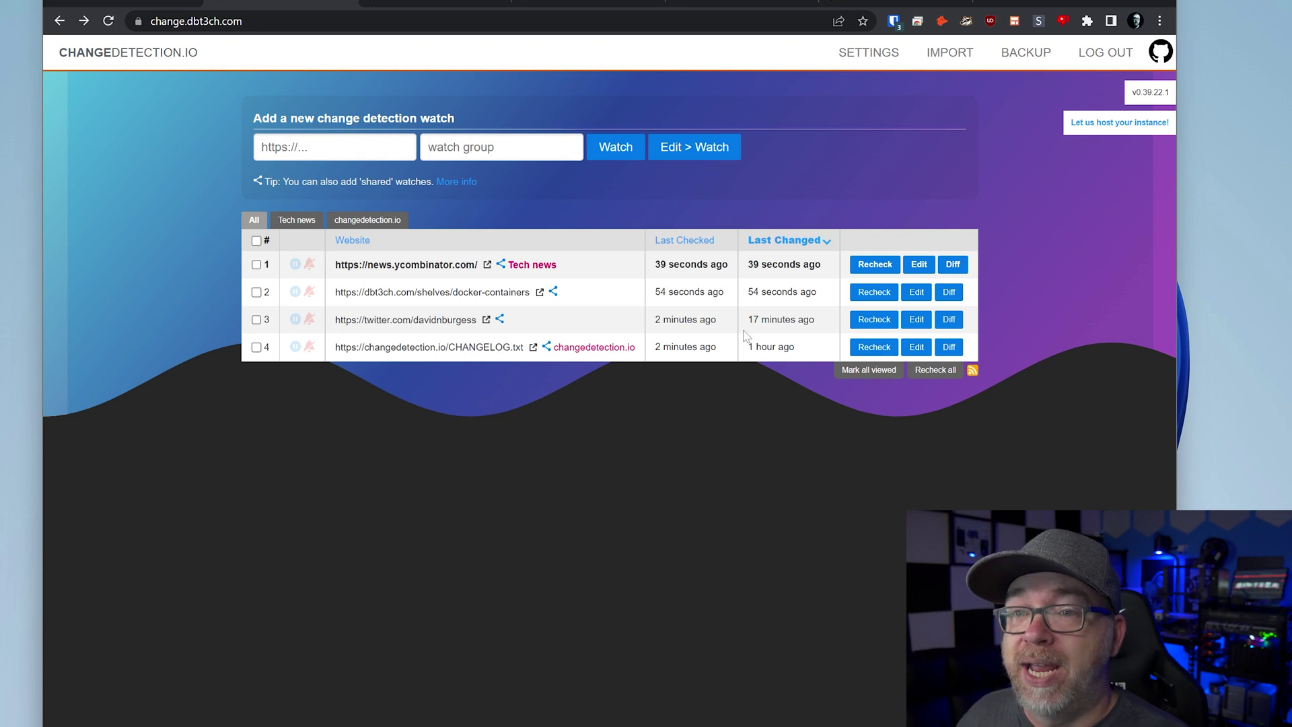
# Step: Recheck the Twitter profile watch, look through its differences and return to the watch list
pyautogui.click(874, 319)
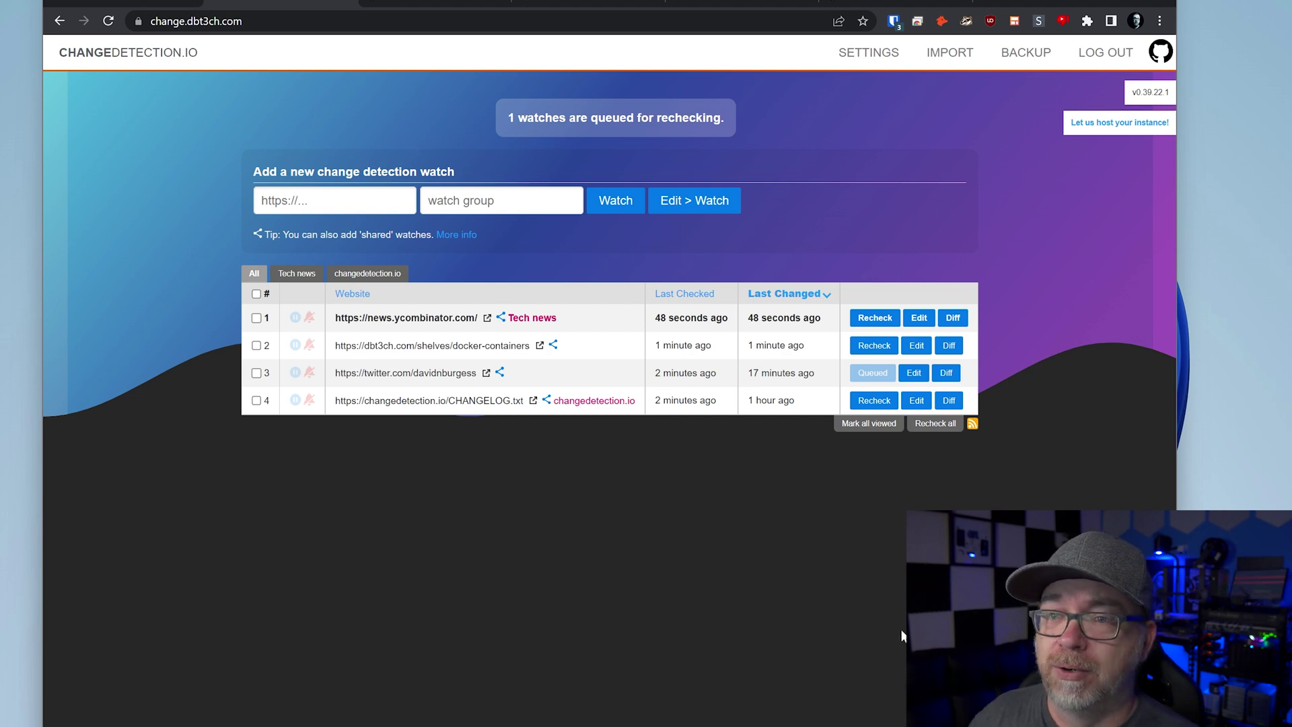
pyautogui.click(942, 320)
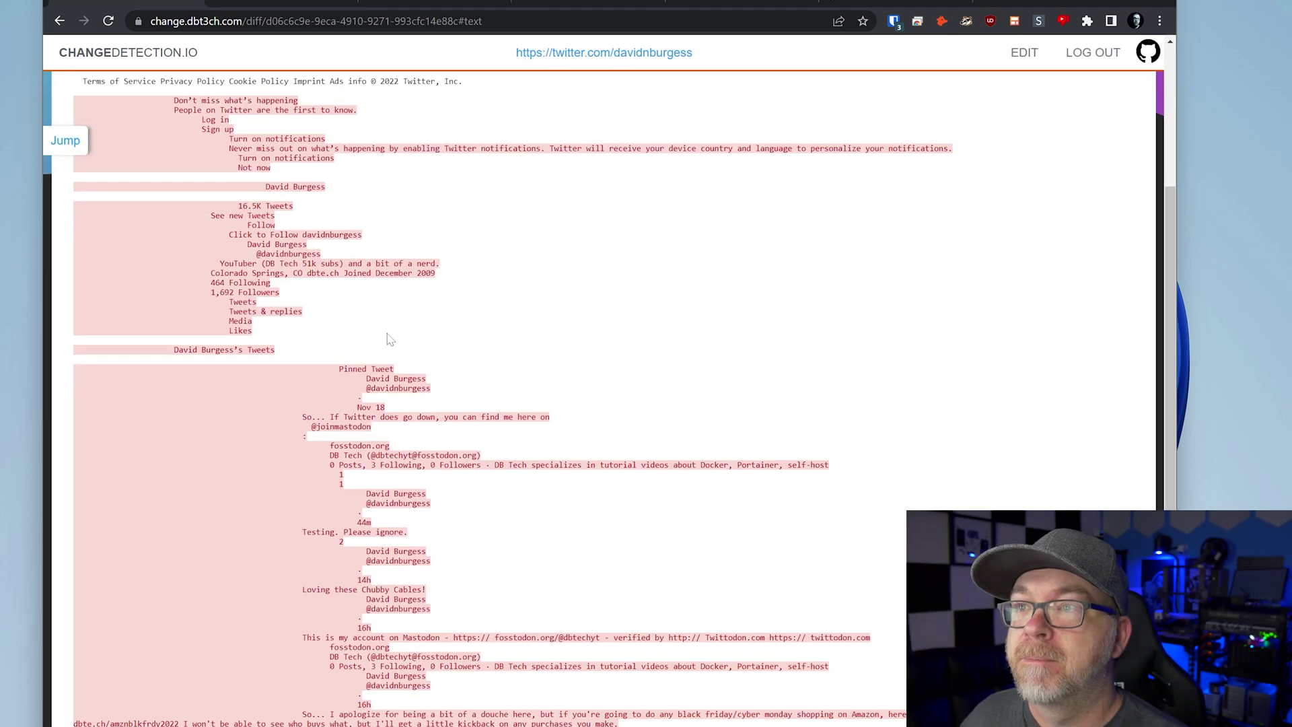
pyautogui.scroll(3, 372, 339)
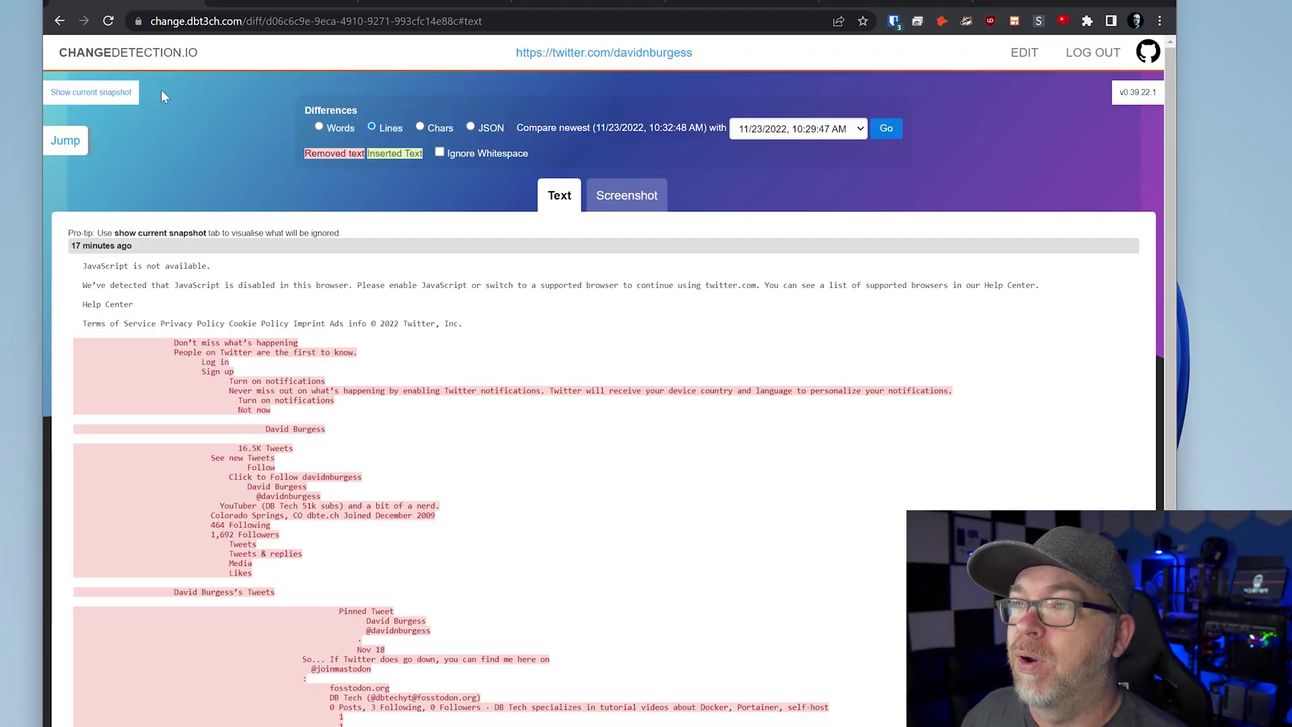
pyautogui.hotkey('alt', 'Left')
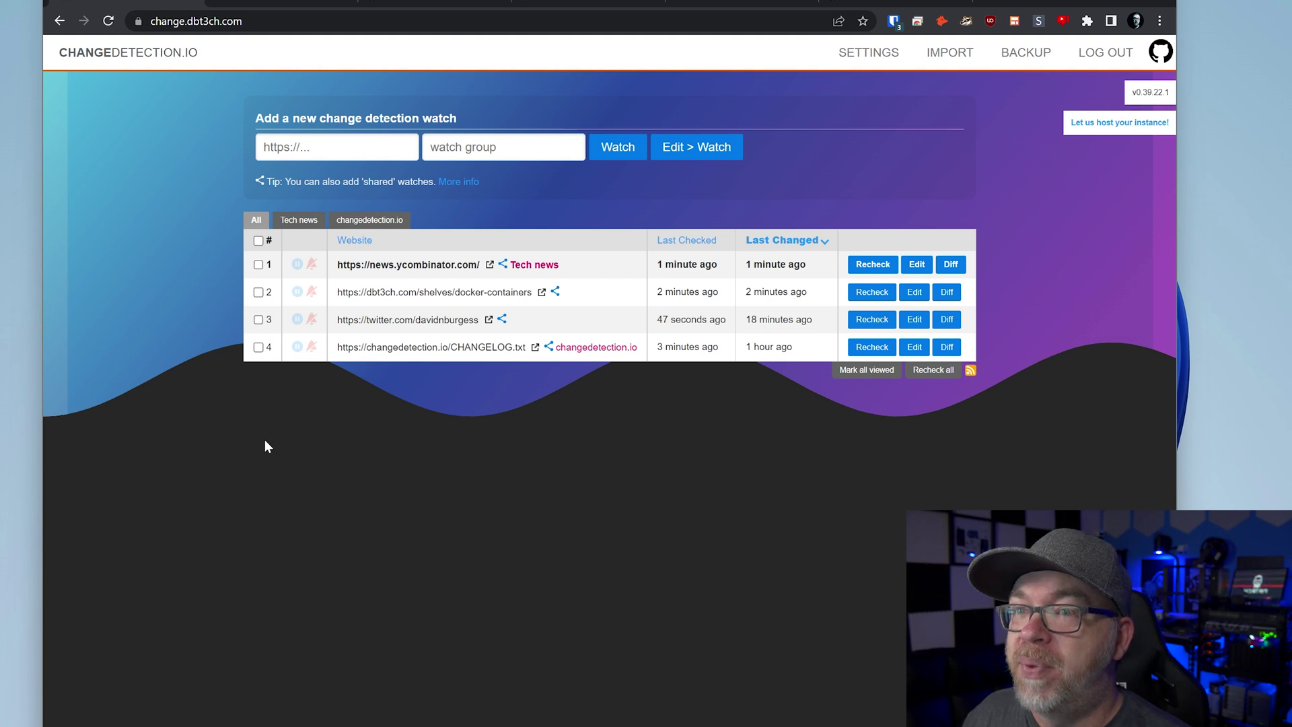
# Step: Edit the Twitter profile watch and set its fetch method to WebDriver Chrome/Javascript
pyautogui.click(913, 320)
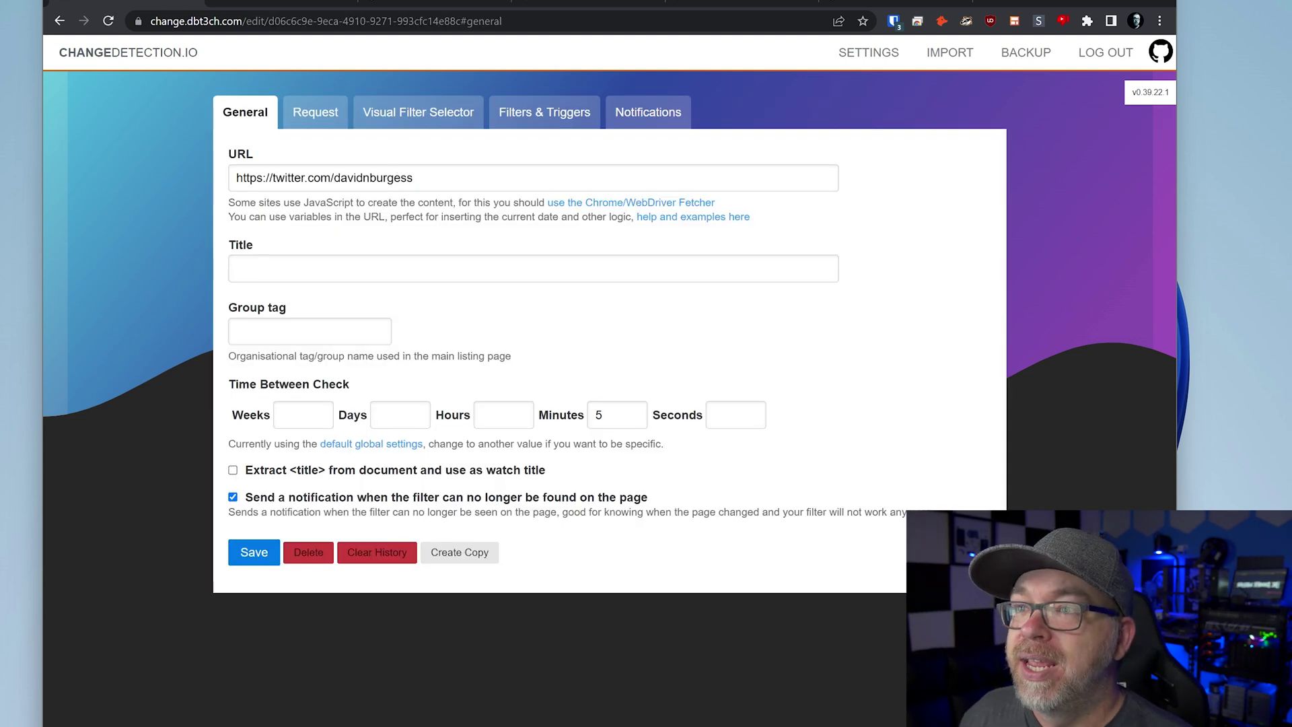
pyautogui.click(350, 268)
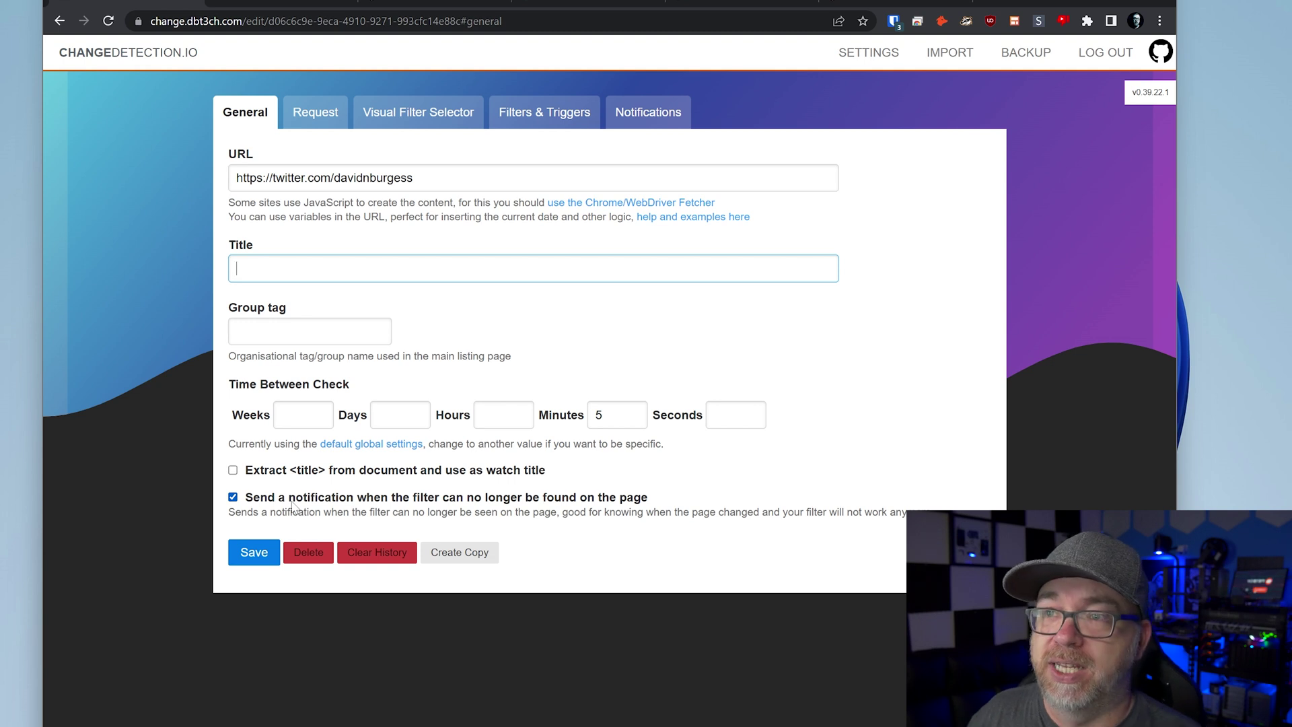
pyautogui.click(314, 118)
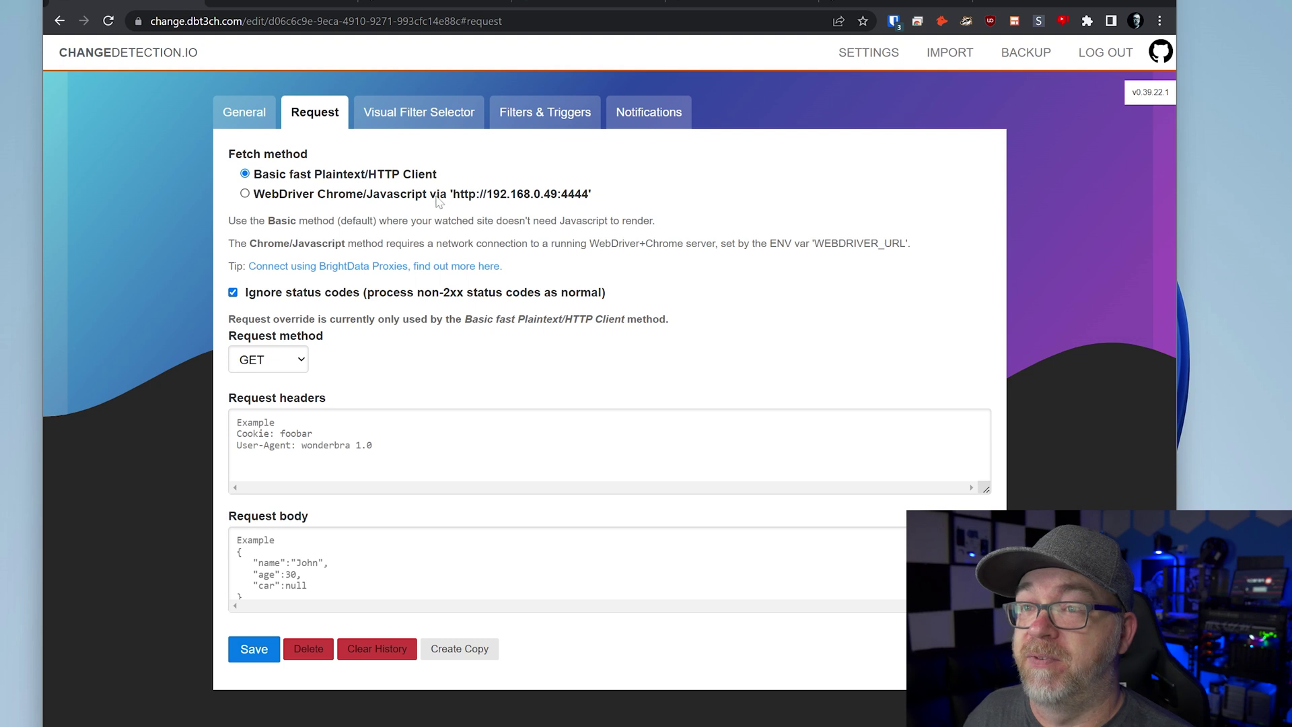
pyautogui.moveTo(454, 197); pyautogui.dragTo(585, 200)
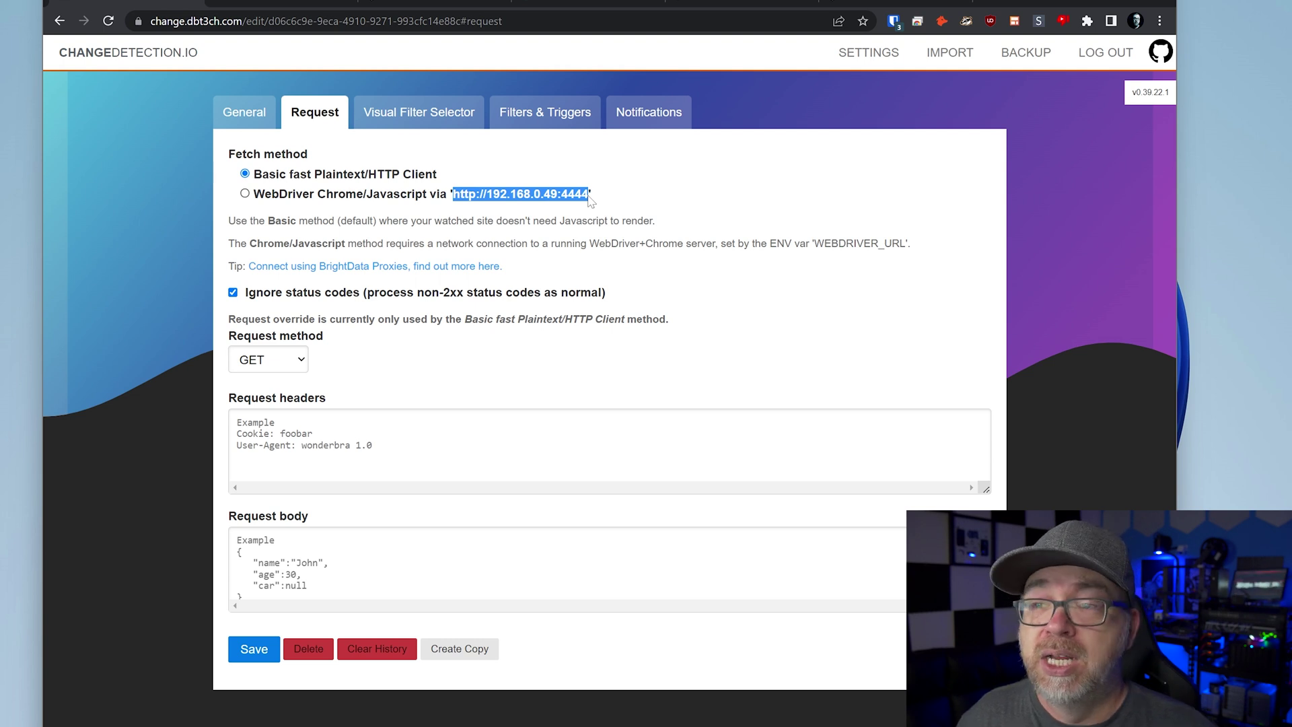
pyautogui.click(349, 202)
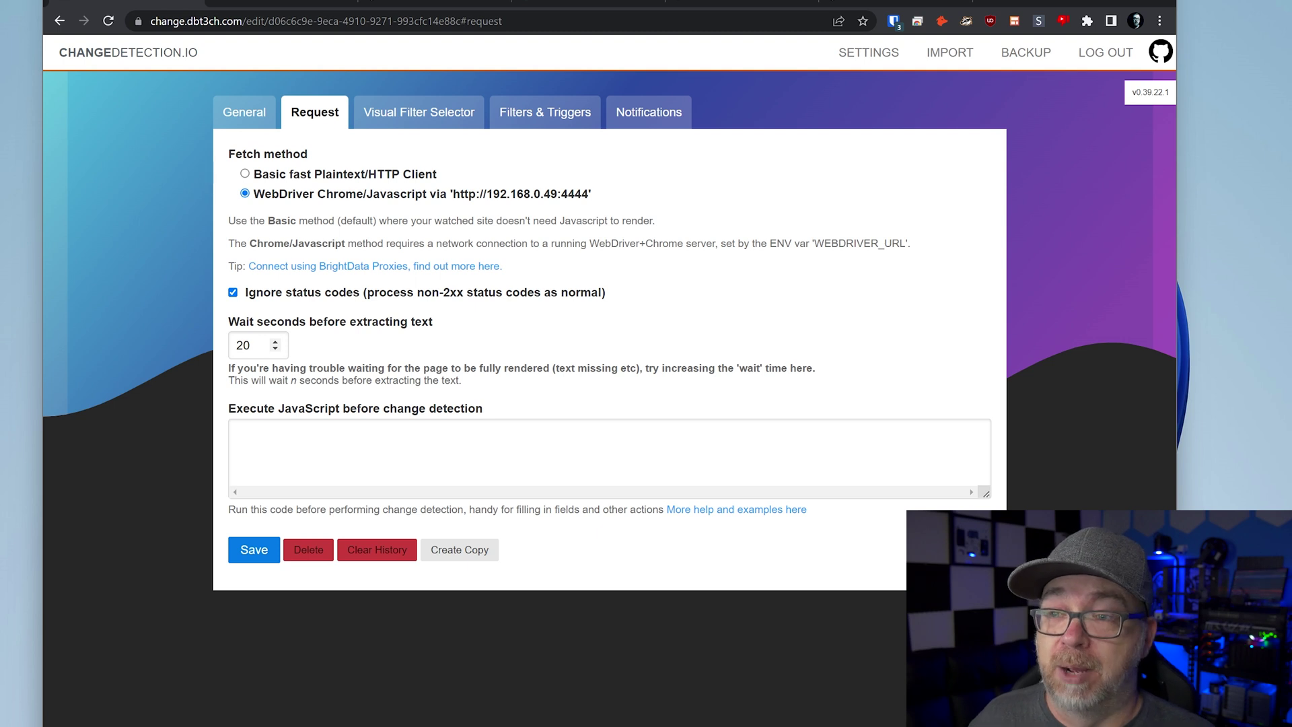
# Step: Review the Twitter profile watch's visual filter selector and its filter and trigger options, and save the watch
pyautogui.click(465, 117)
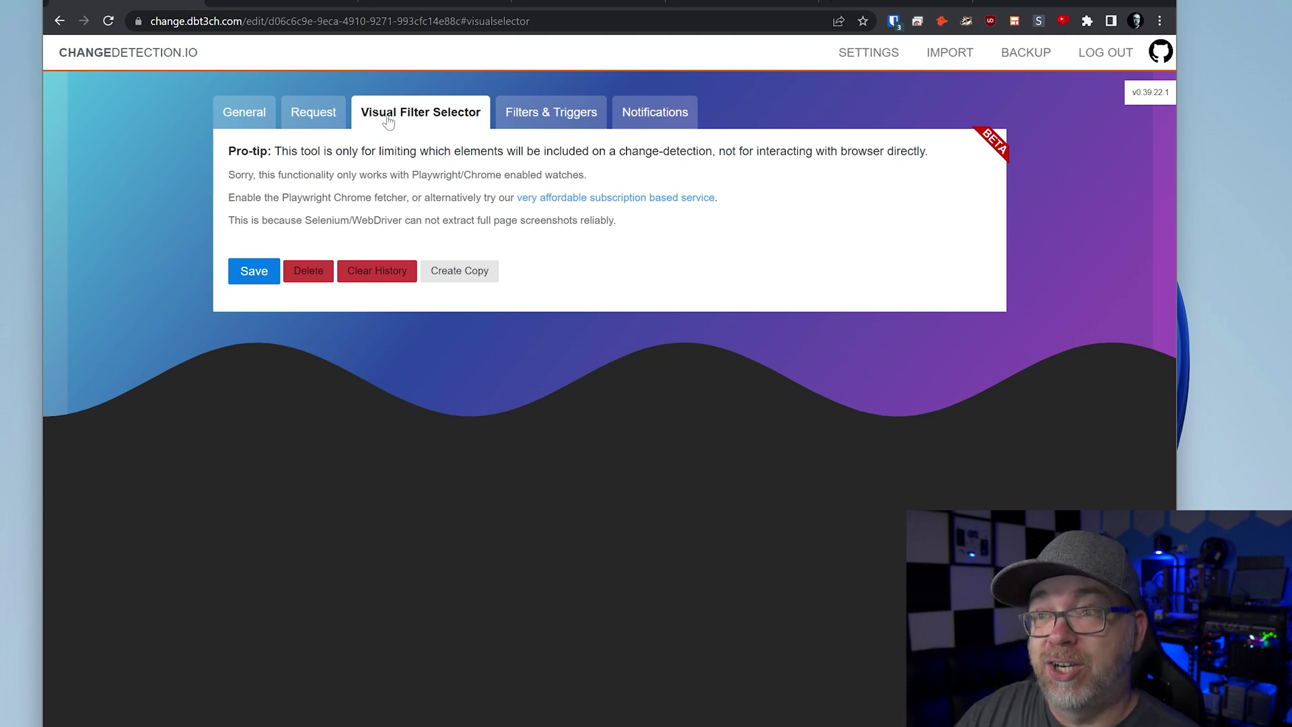
pyautogui.click(542, 116)
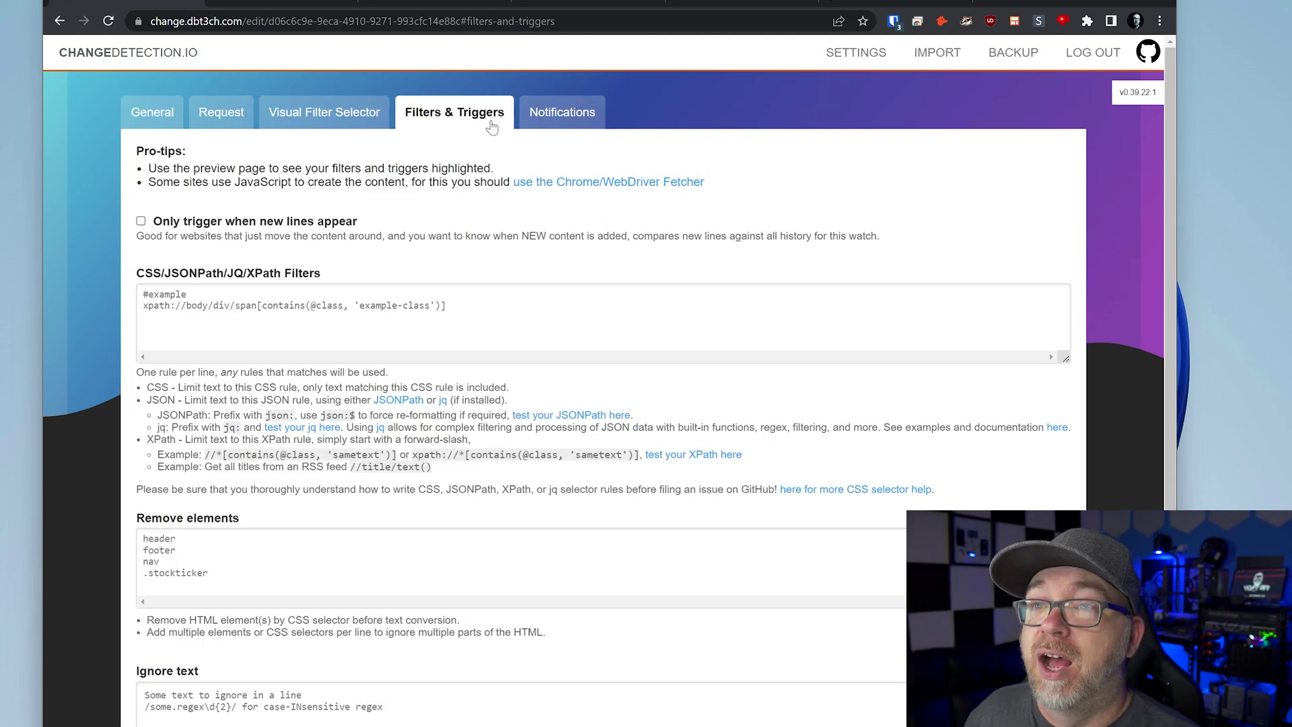
pyautogui.click(535, 123)
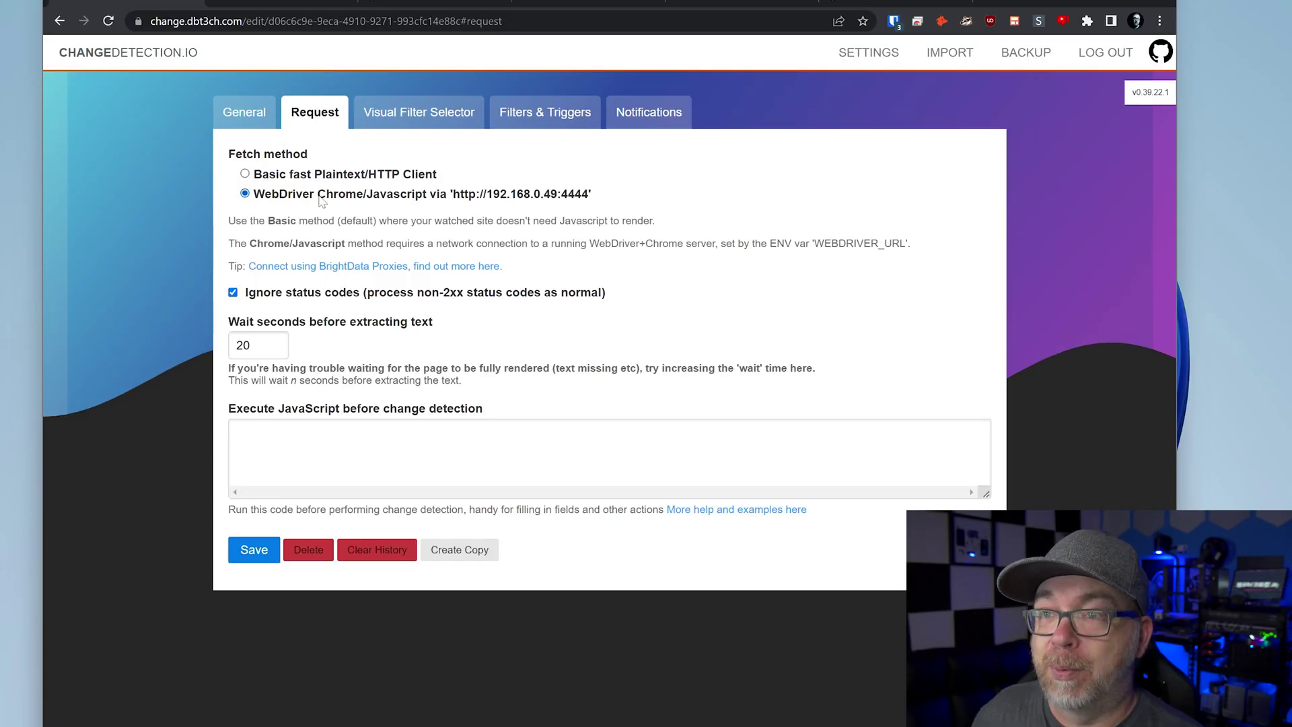
pyautogui.click(255, 550)
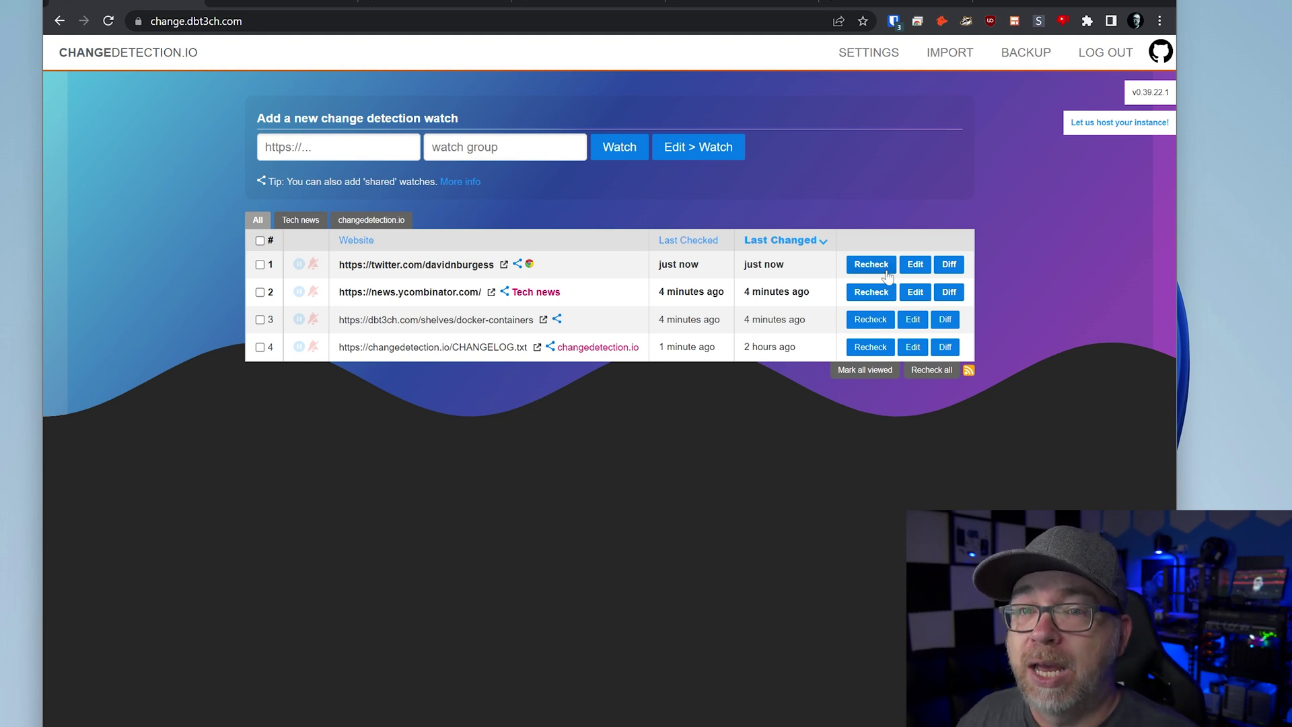
# Step: Open the Twitter profile watch's differences and examine the inserted profile content, the removed error line and the JavaScript notice
pyautogui.click(949, 264)
pyautogui.scroll(-2, 442, 260)
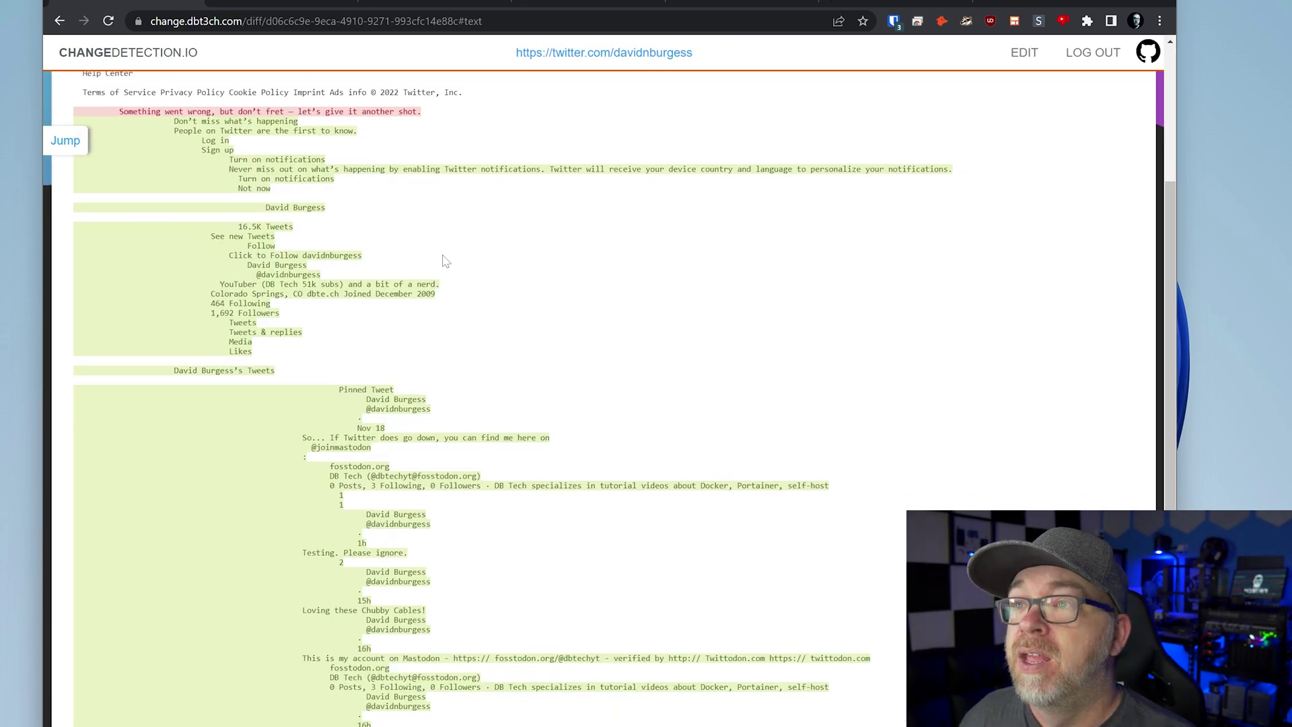
pyautogui.scroll(-4, 560, 397)
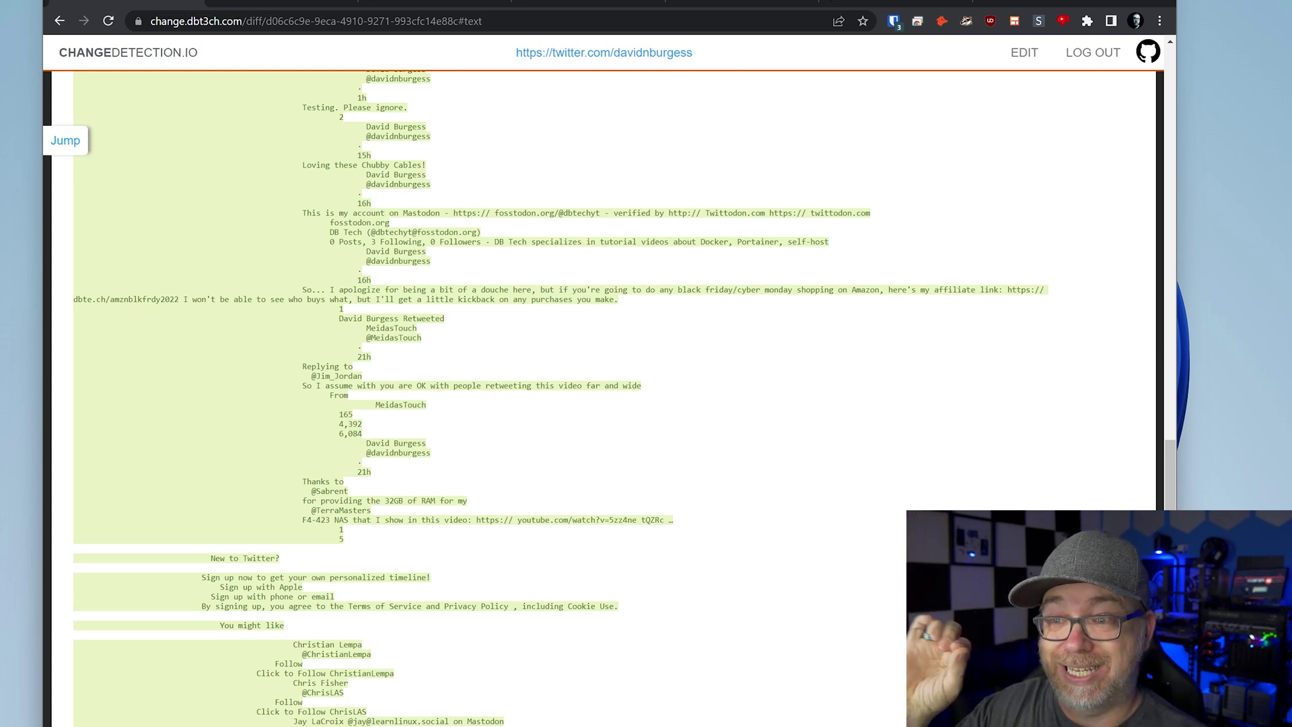
pyautogui.scroll(9, 606, 397)
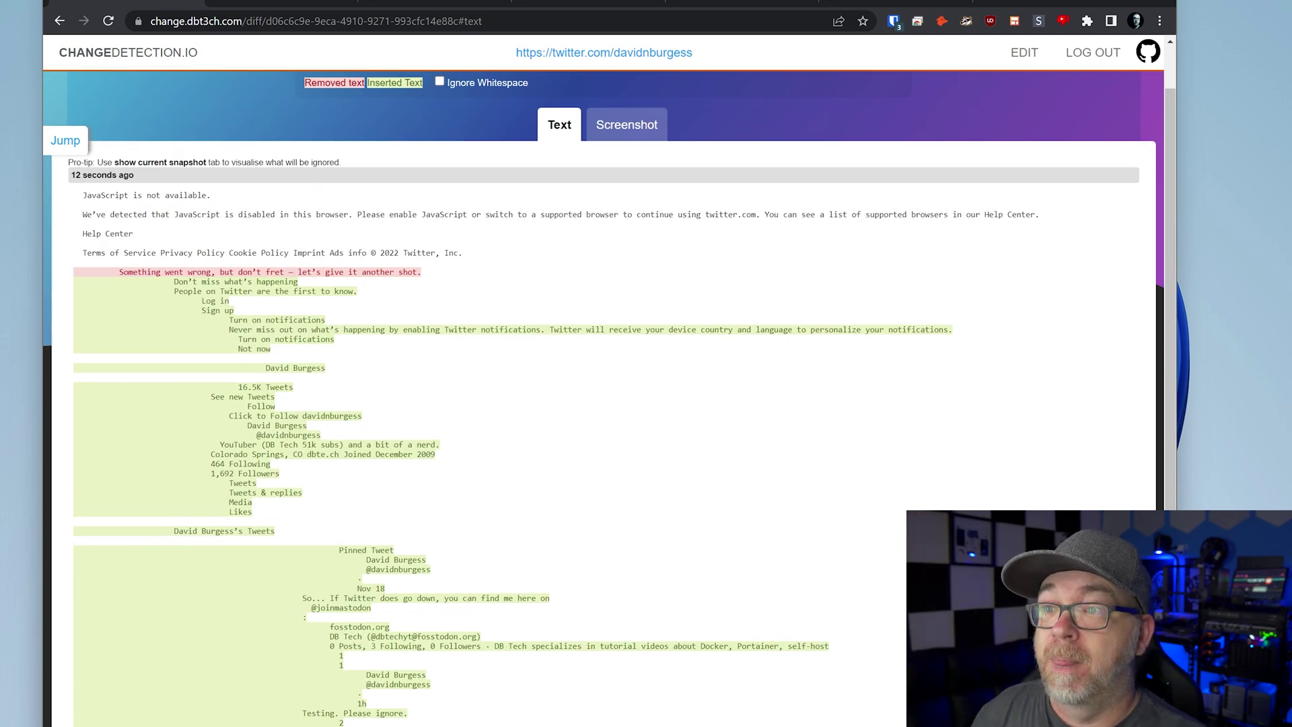
pyautogui.tripleClick(269, 272)
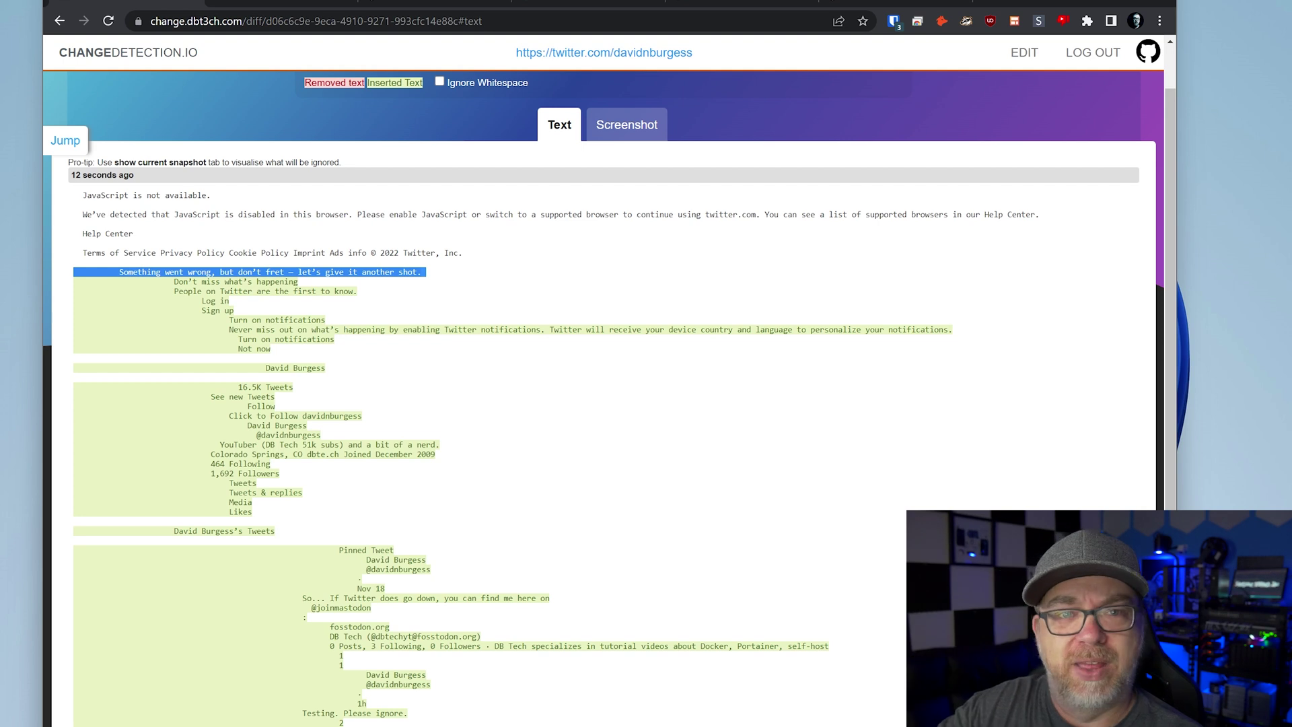
pyautogui.click(269, 271)
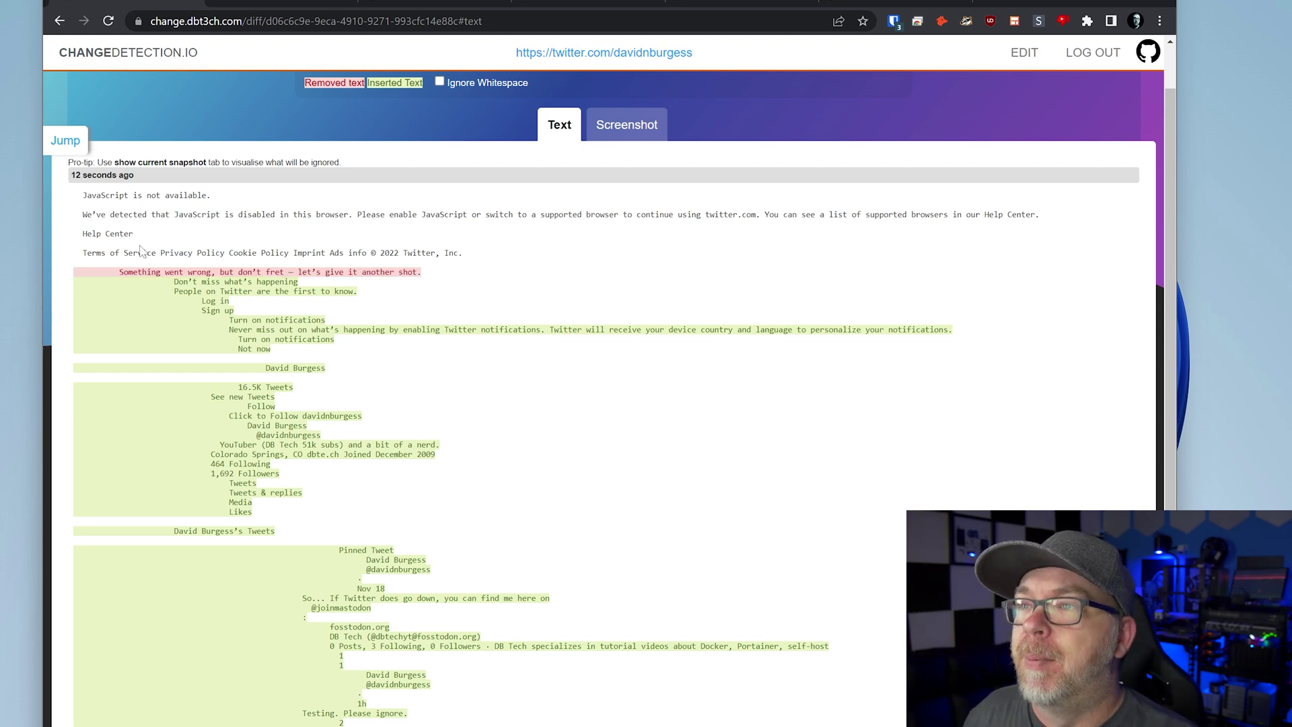
pyautogui.moveTo(78, 191); pyautogui.dragTo(507, 261)
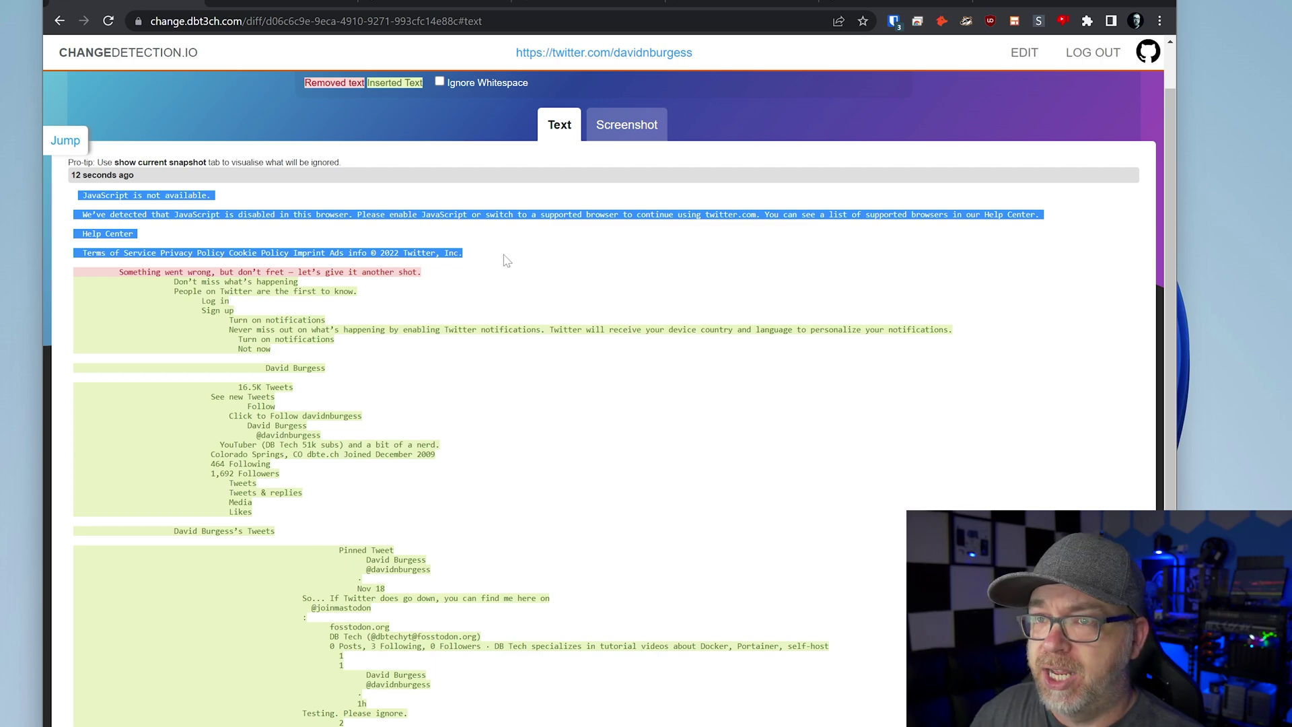
pyautogui.click(645, 138)
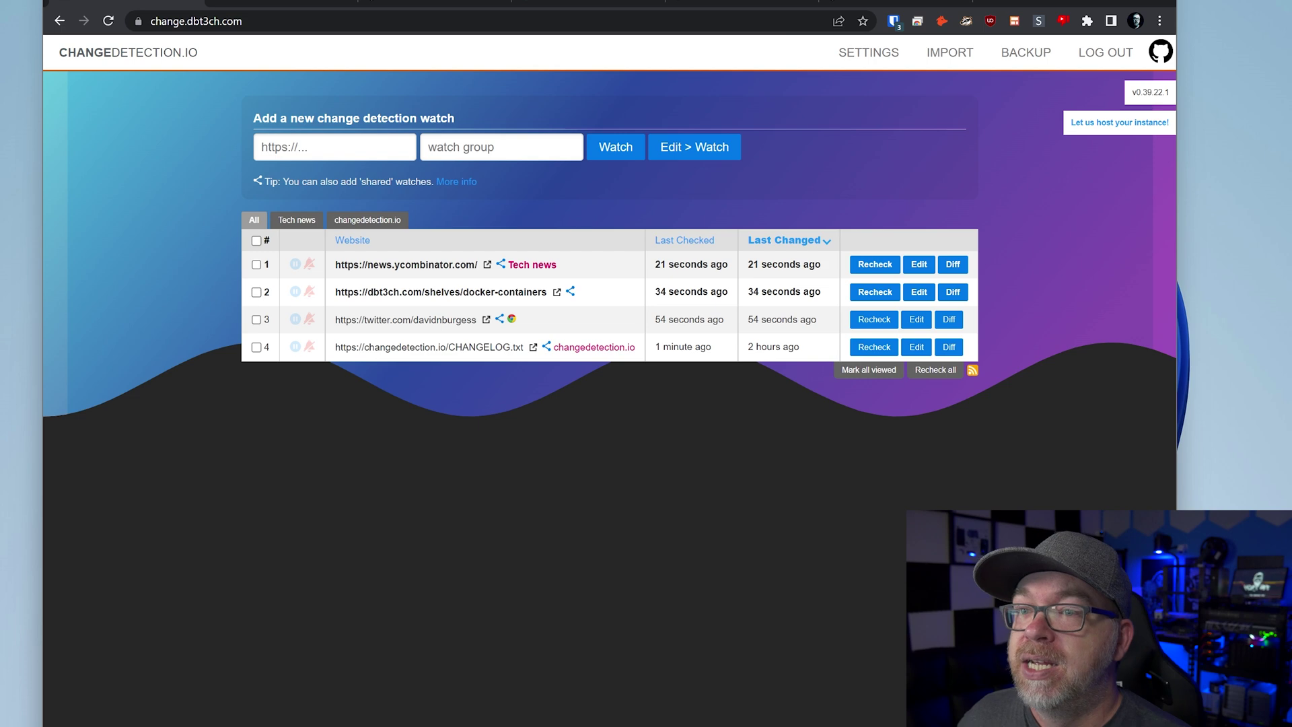
# Step: Edit the docker-containers watch to use the WebDriver Chrome/Javascript fetch method and save it
pyautogui.click(916, 294)
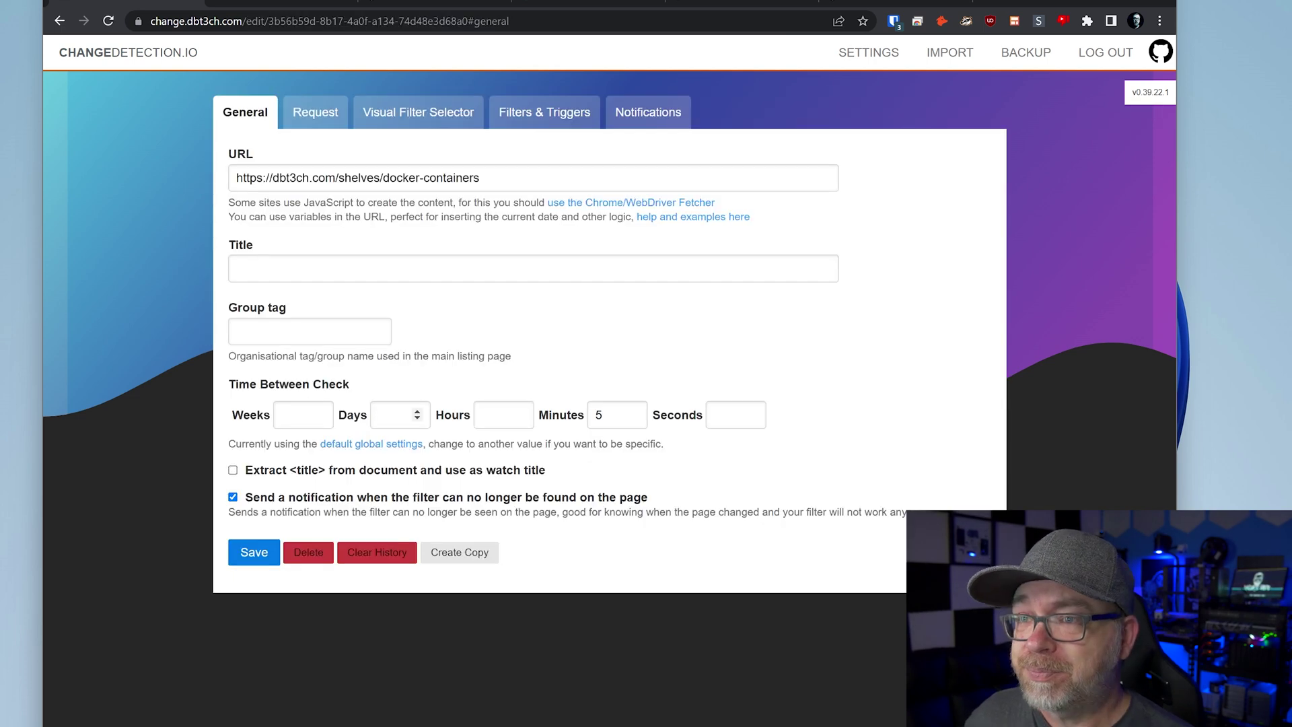
pyautogui.click(315, 119)
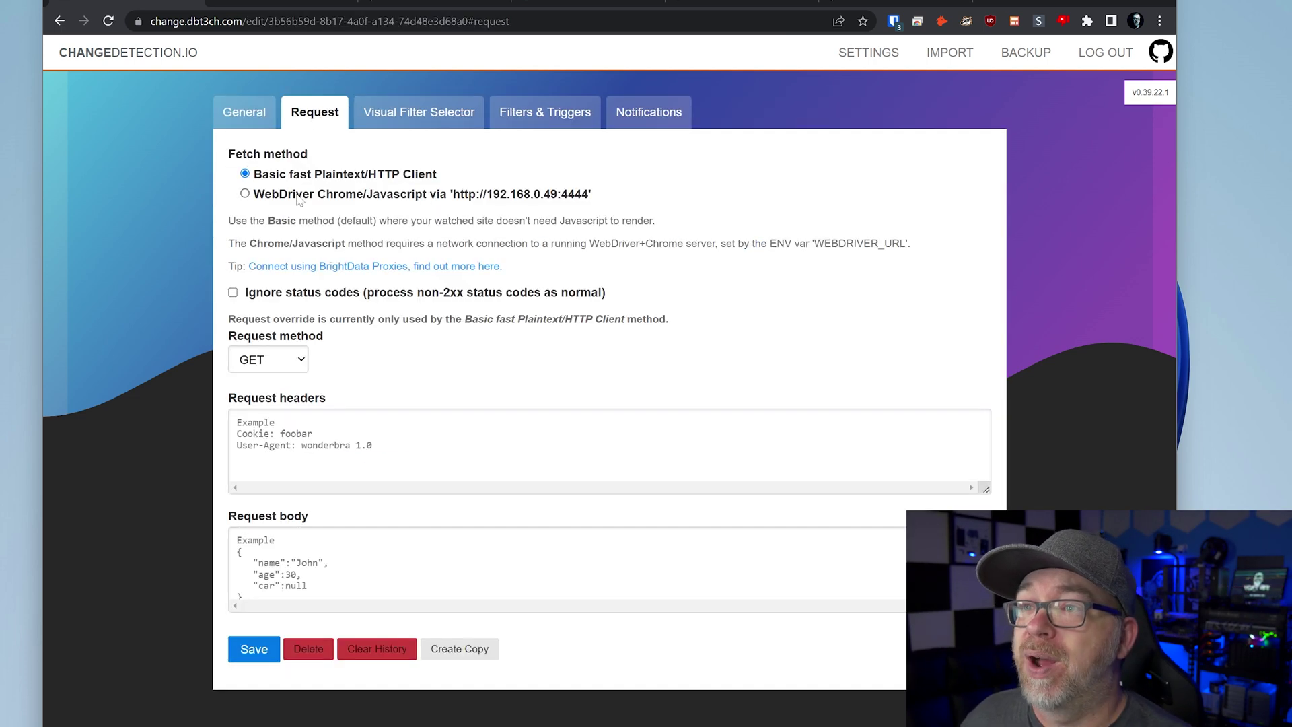
pyautogui.click(252, 345)
pyautogui.click(253, 562)
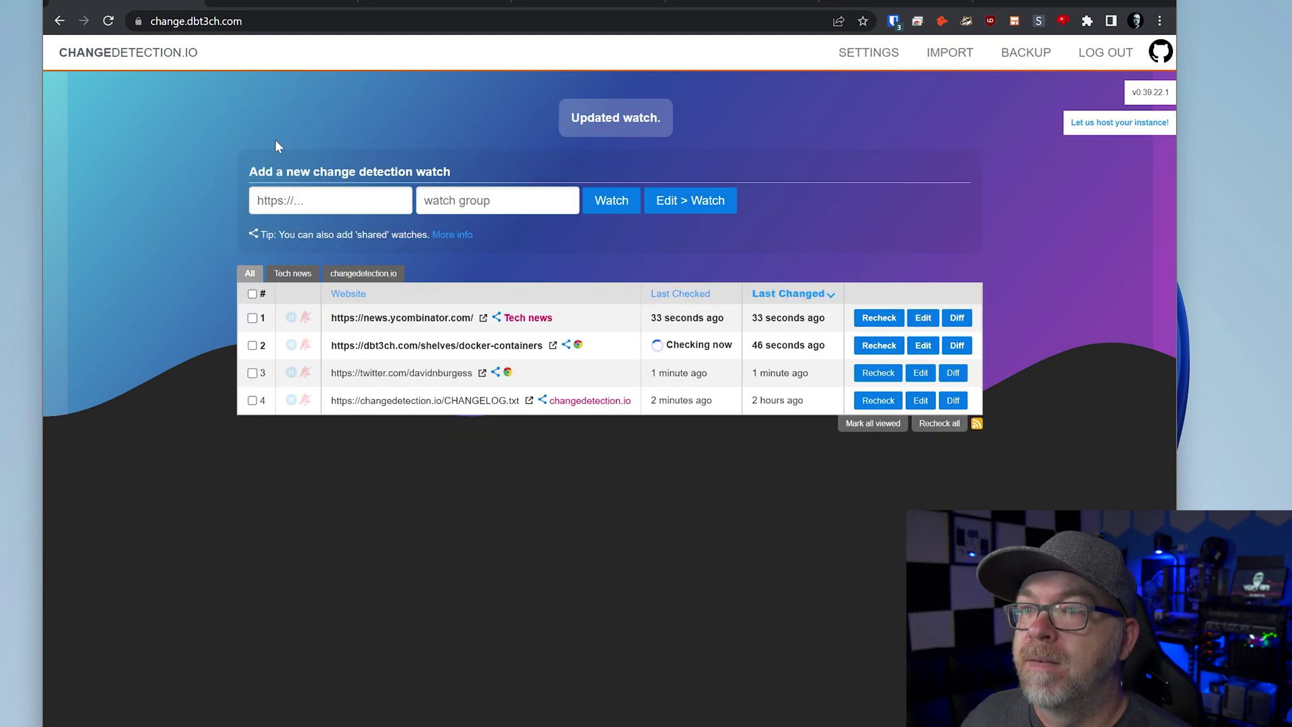
pyautogui.moveTo(349, 345); pyautogui.dragTo(464, 346)
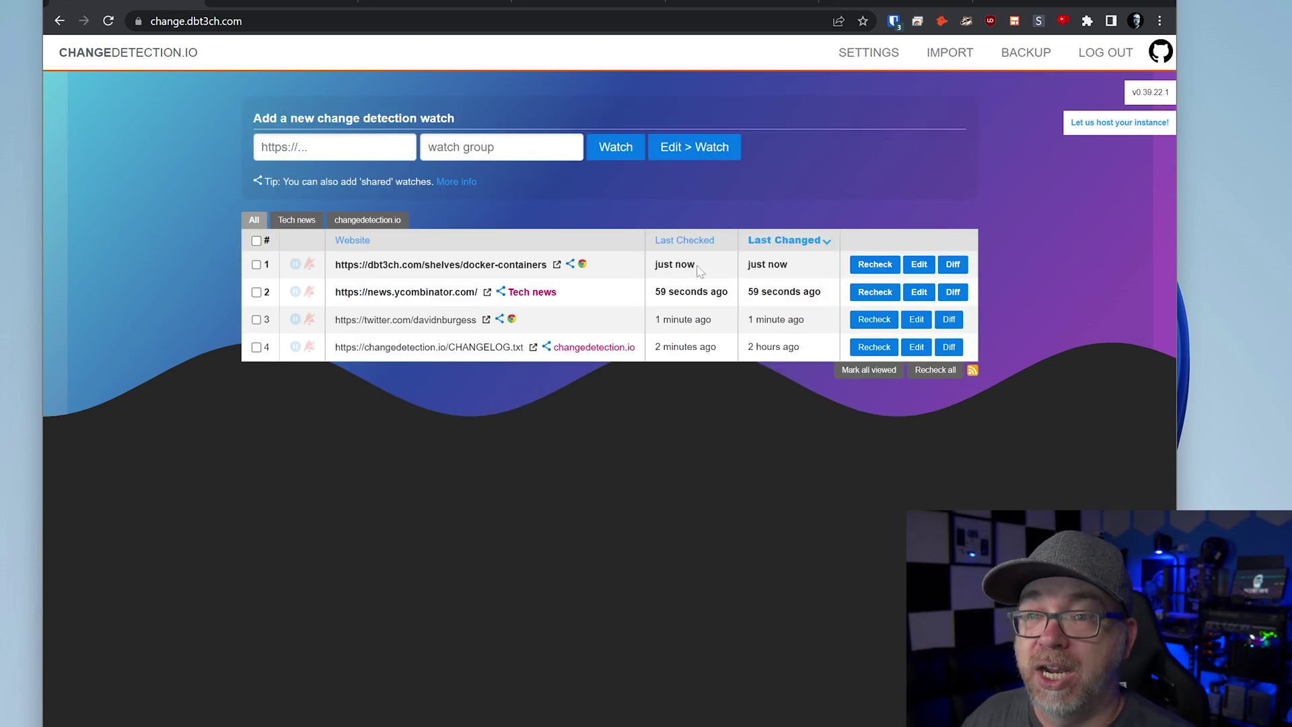
# Step: Open the docker-containers watch's differences and examine the changed update times in the shelf details
pyautogui.click(945, 269)
pyautogui.scroll(2, 216, 215)
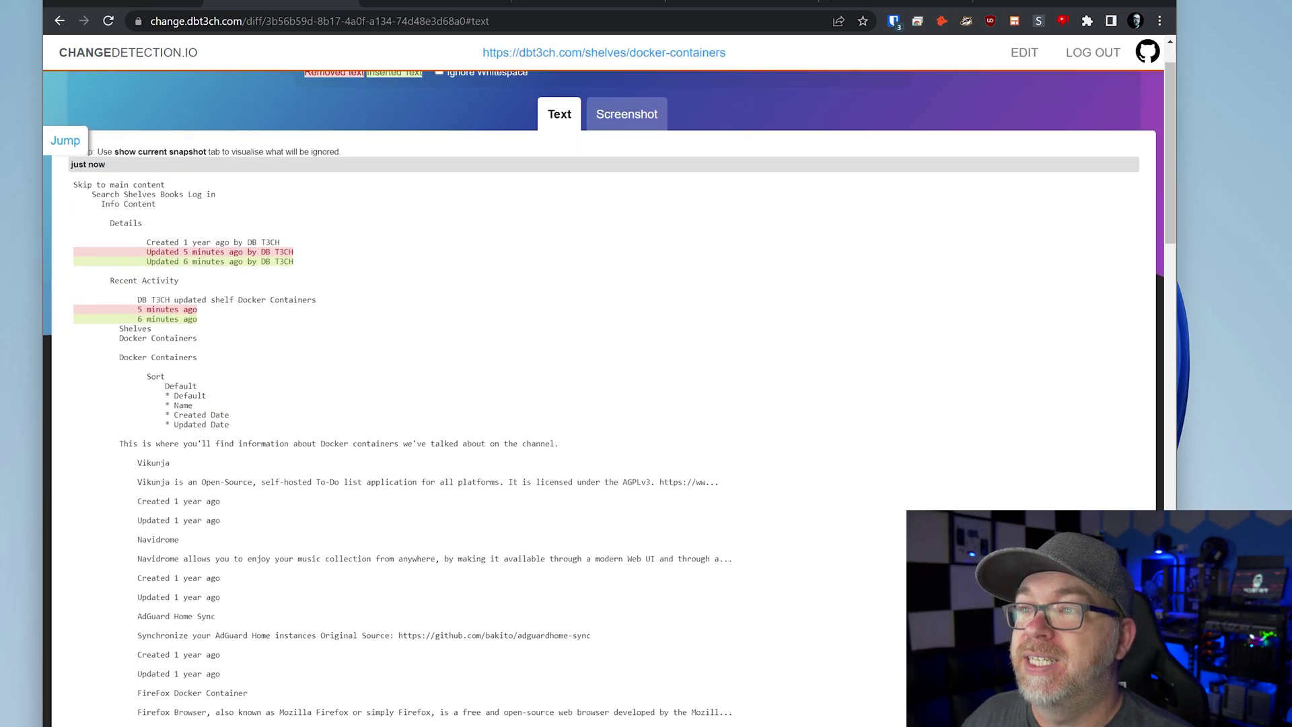
pyautogui.moveTo(149, 251); pyautogui.dragTo(191, 262)
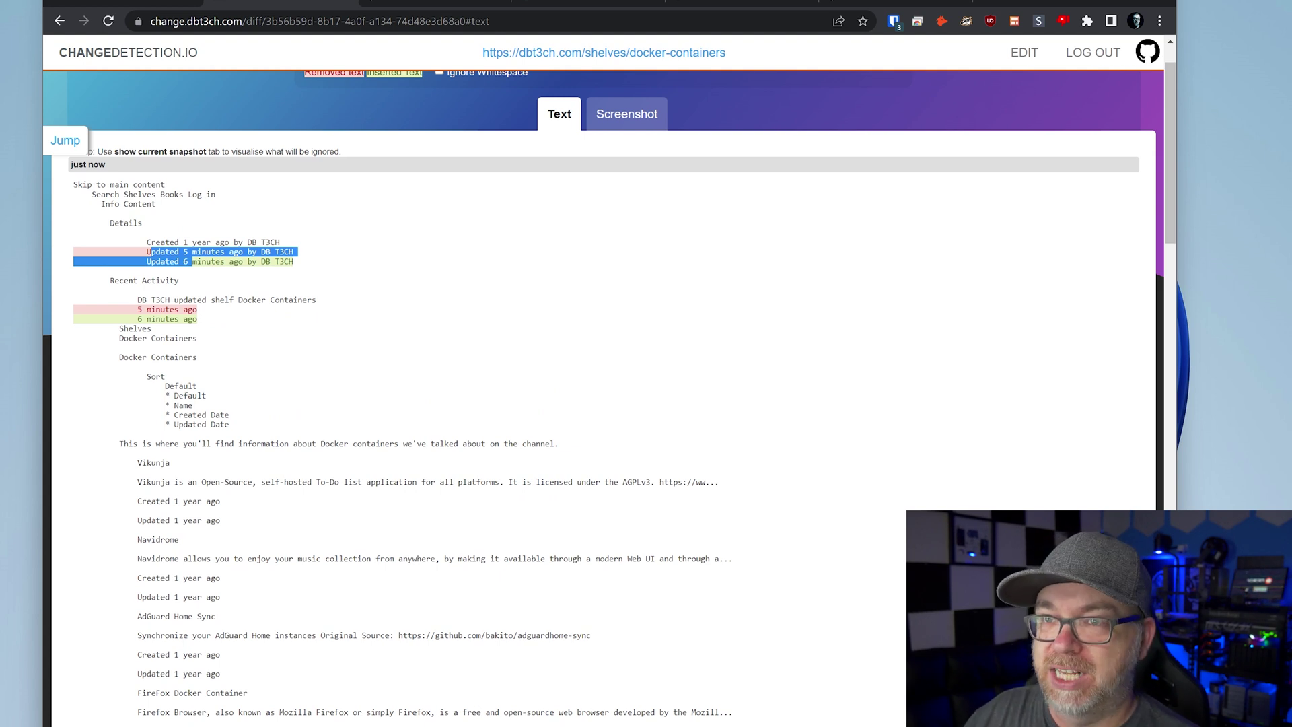
# Step: View the latest page screenshot in the docker-containers watch's differences and return to the text comparison
pyautogui.click(634, 120)
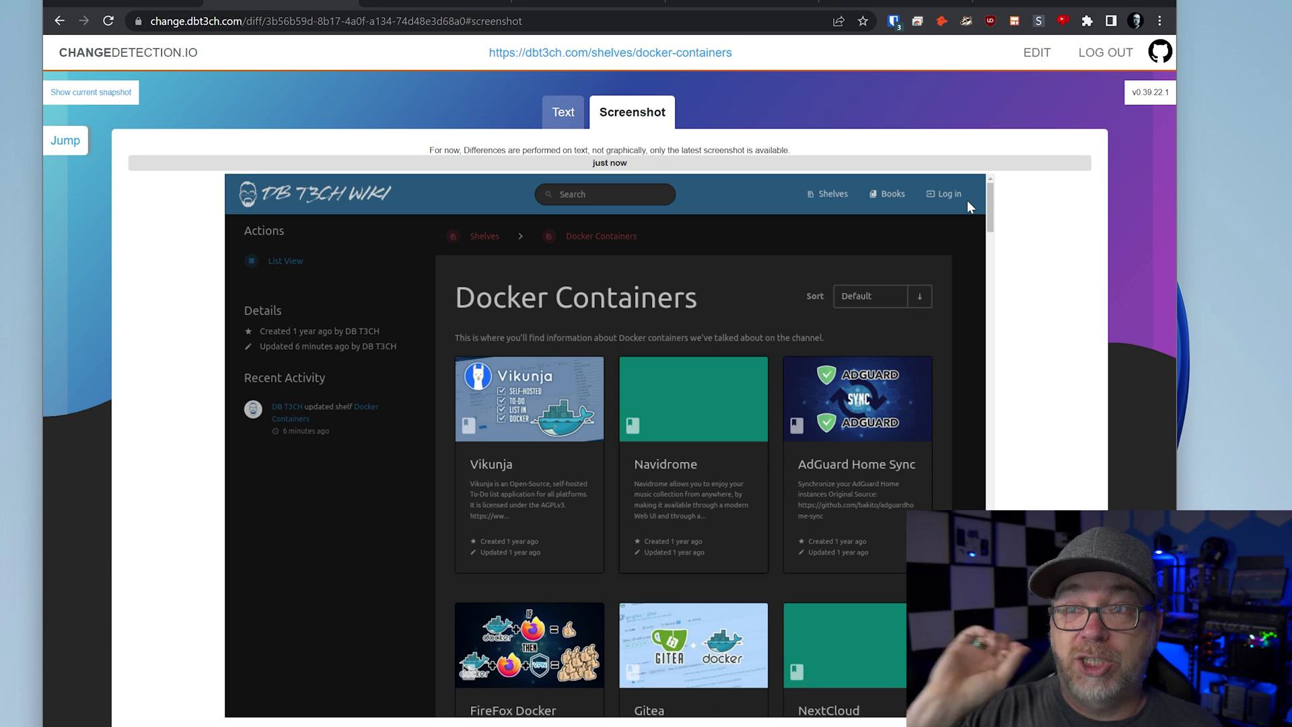
pyautogui.click(563, 112)
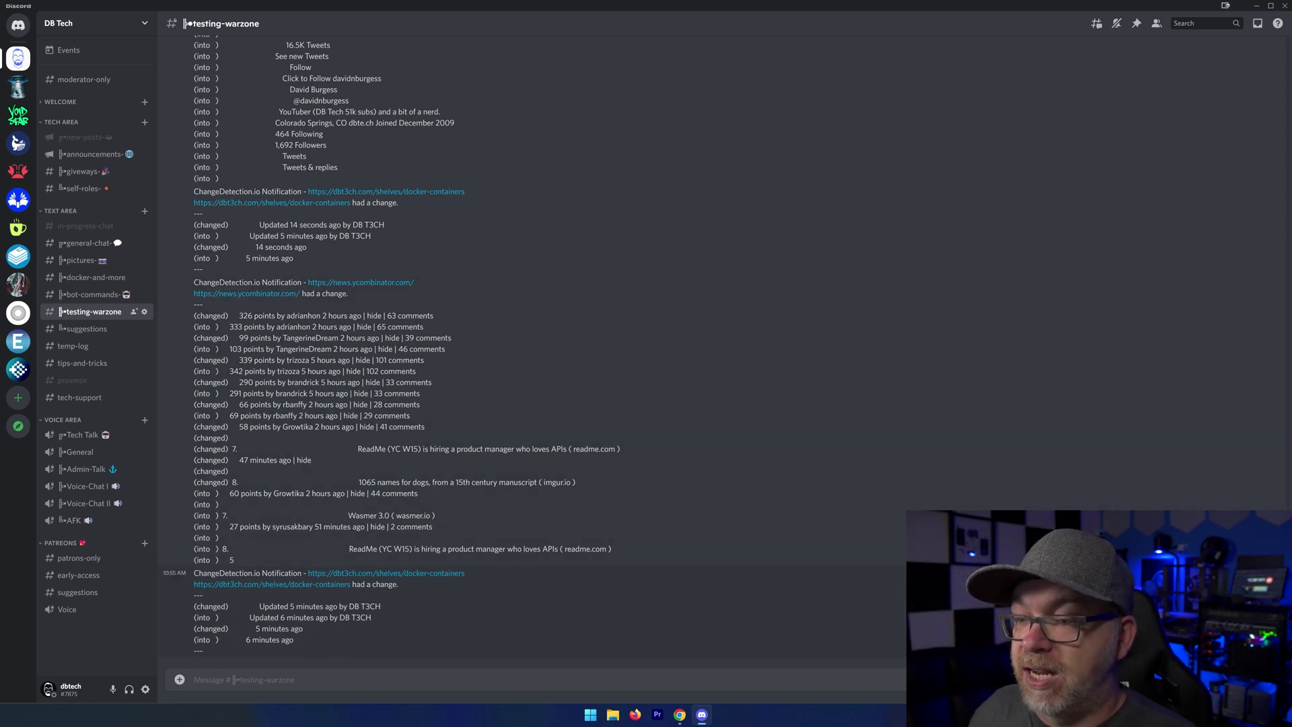
# Step: Switch to Discord and examine the ChangeDetection.io notifications in the testing-warzone channel, including the changed update times for docker-containers
pyautogui.moveTo(258, 606); pyautogui.dragTo(386, 615)
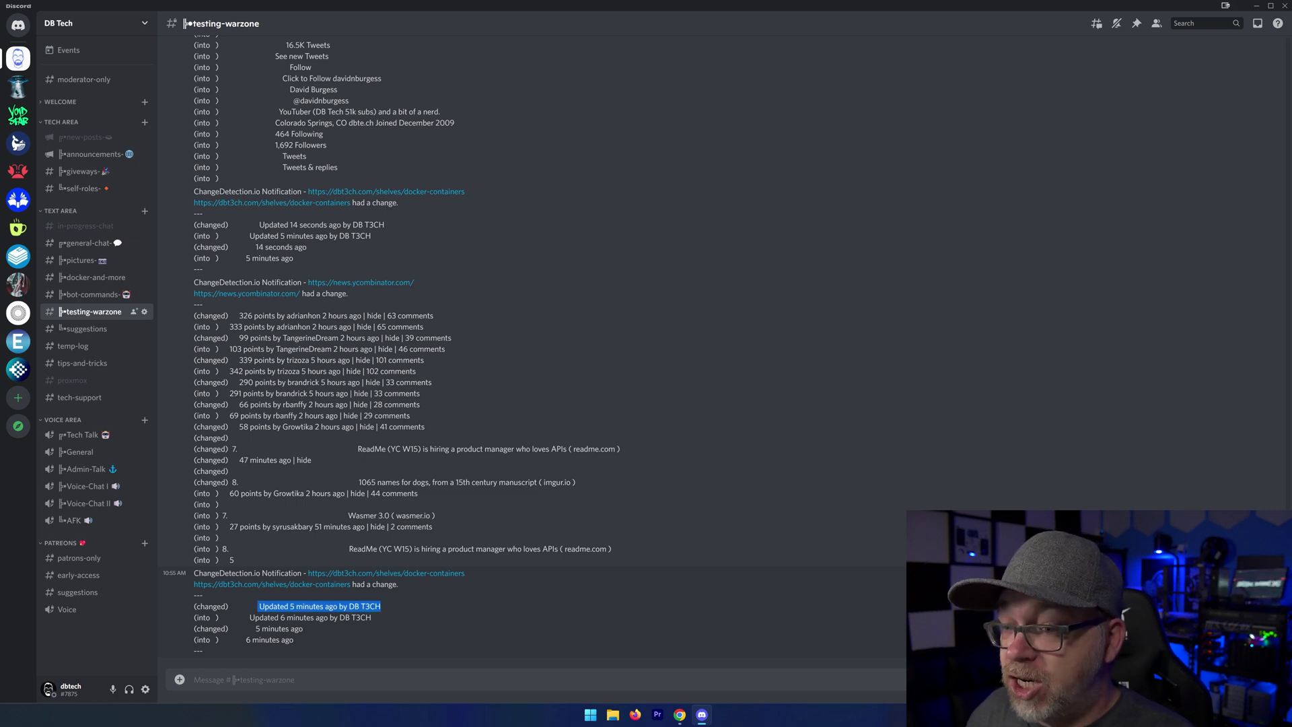
pyautogui.moveTo(249, 617); pyautogui.dragTo(354, 618)
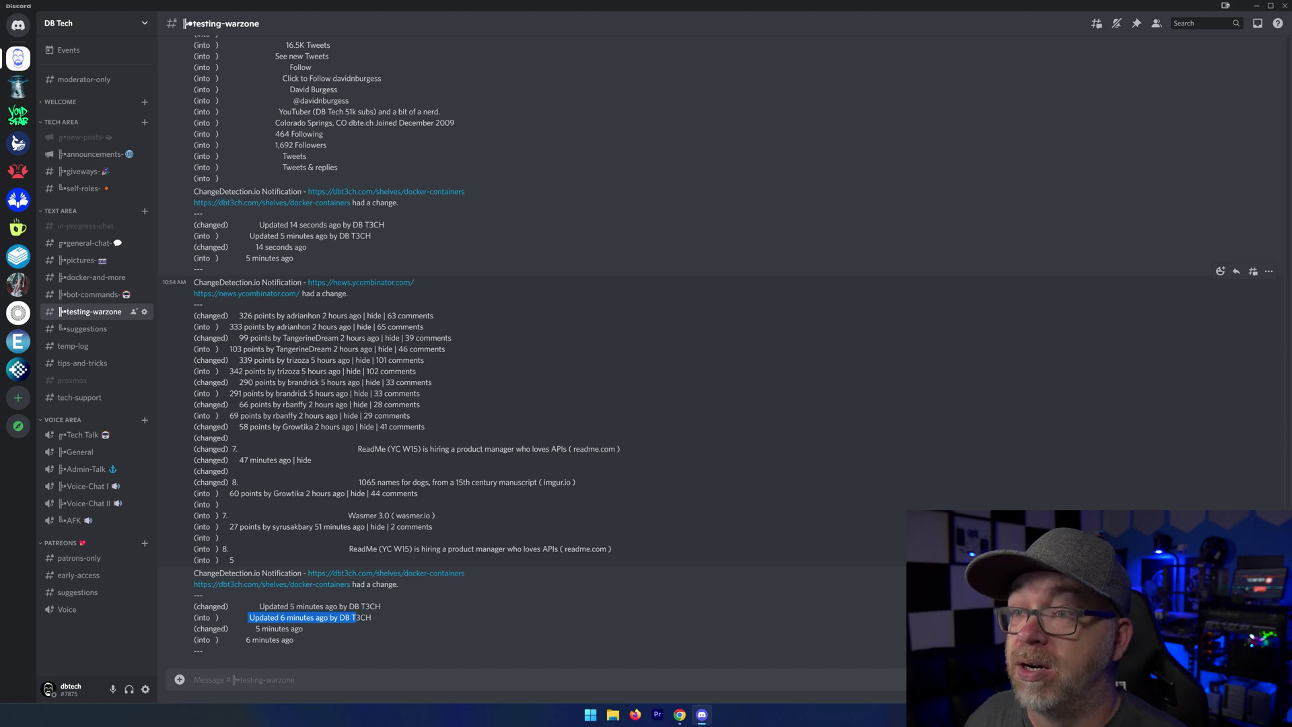
pyautogui.scroll(2, 321, 354)
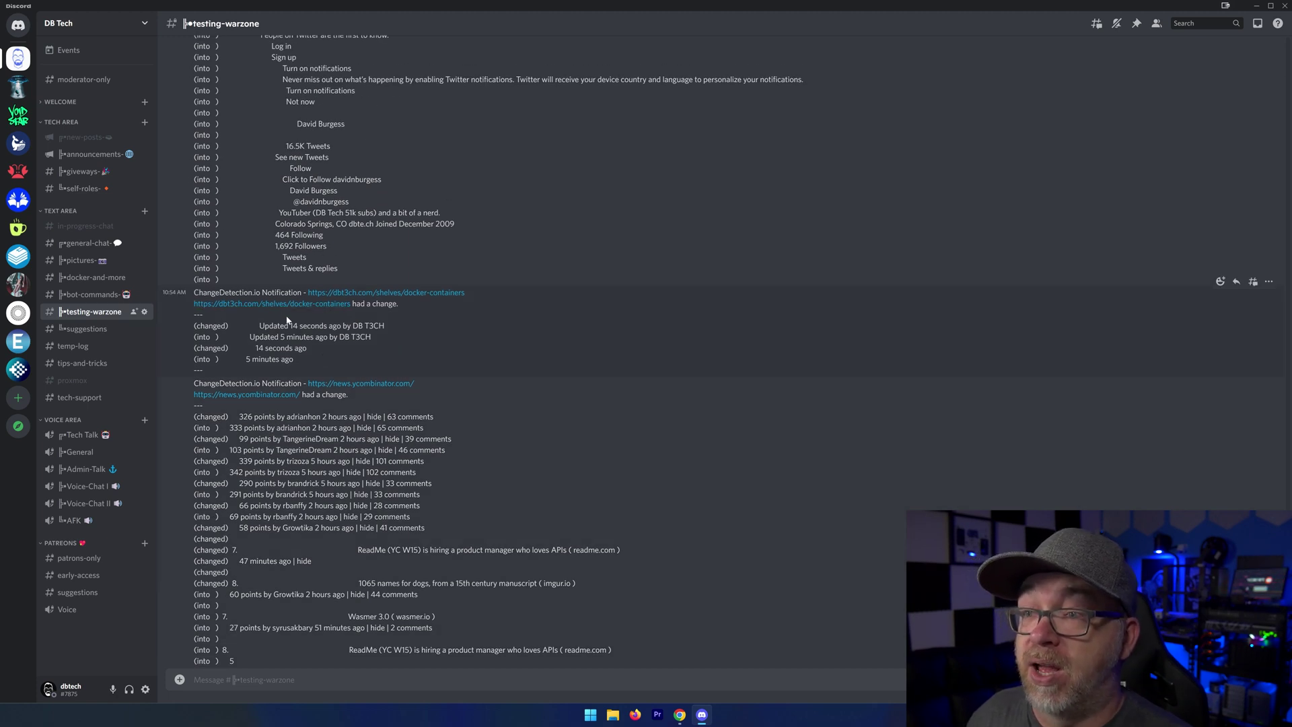
pyautogui.scroll(3, 240, 148)
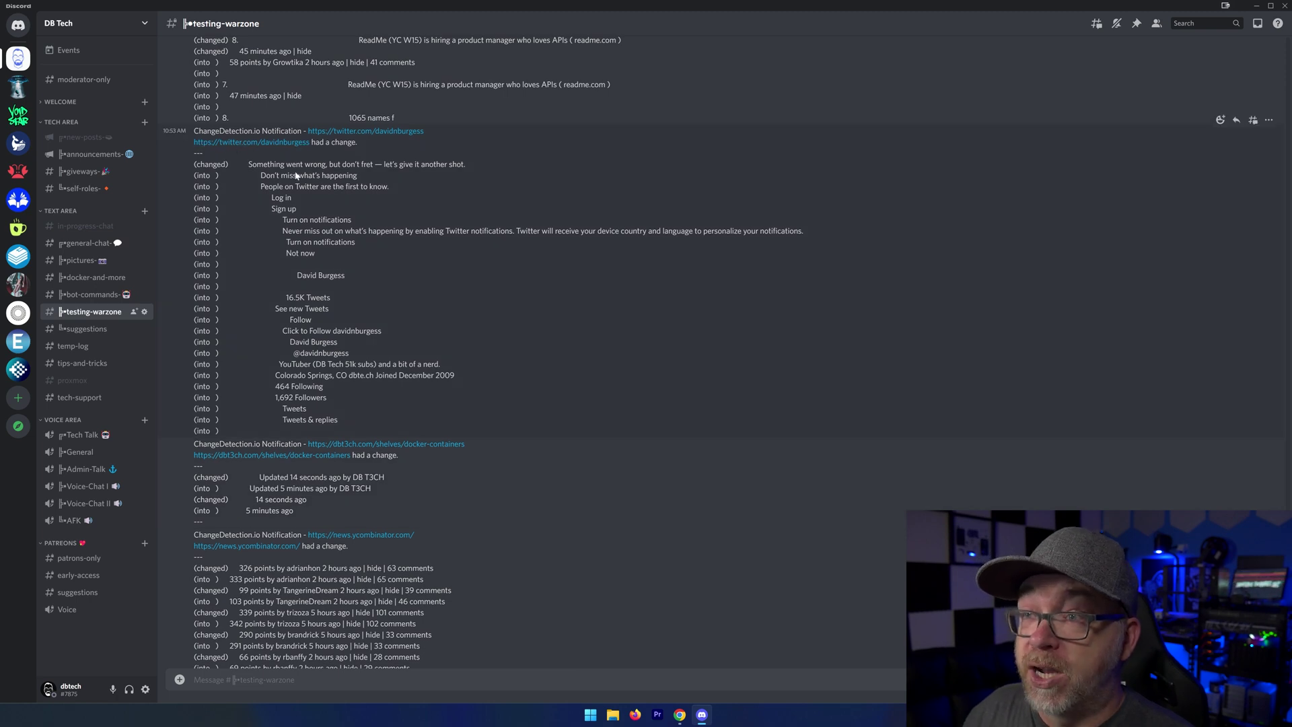
pyautogui.scroll(8, 471, 350)
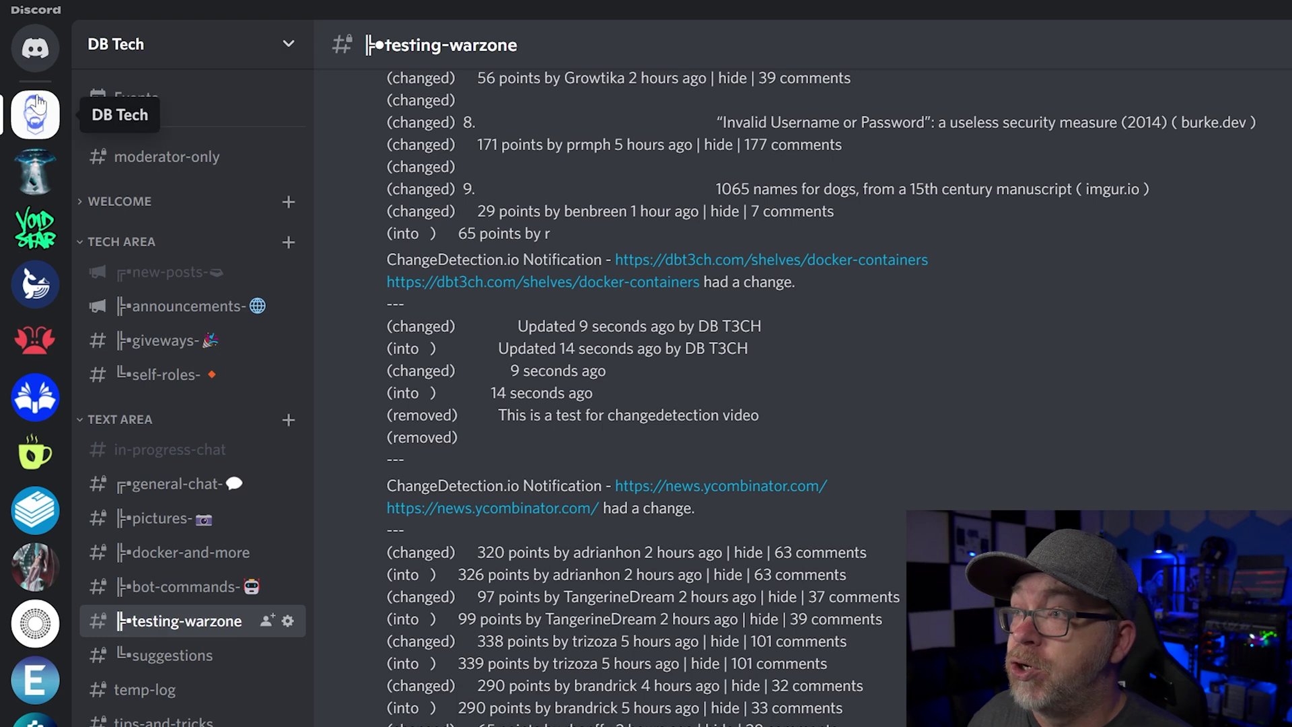
# Step: Open the webhooks list in the DB Tech server's integration settings
pyautogui.rightClick(37, 117)
pyautogui.moveTo(144, 353)
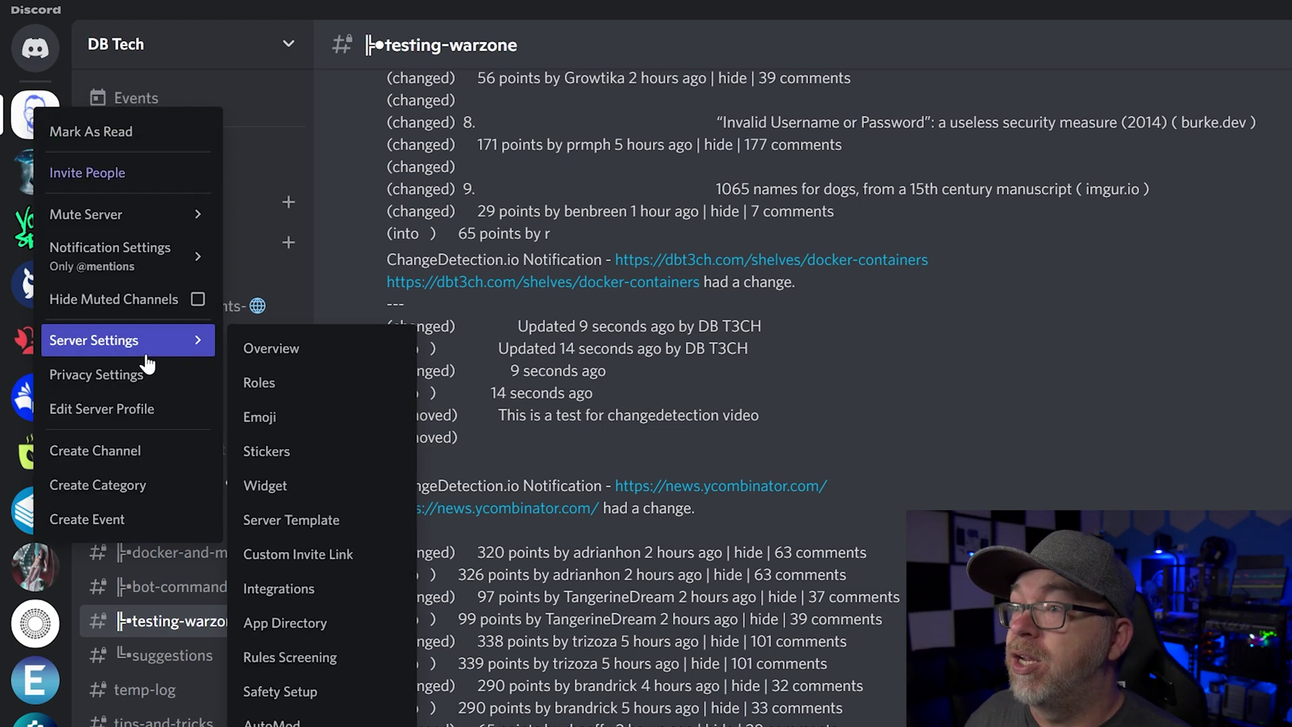
pyautogui.click(103, 347)
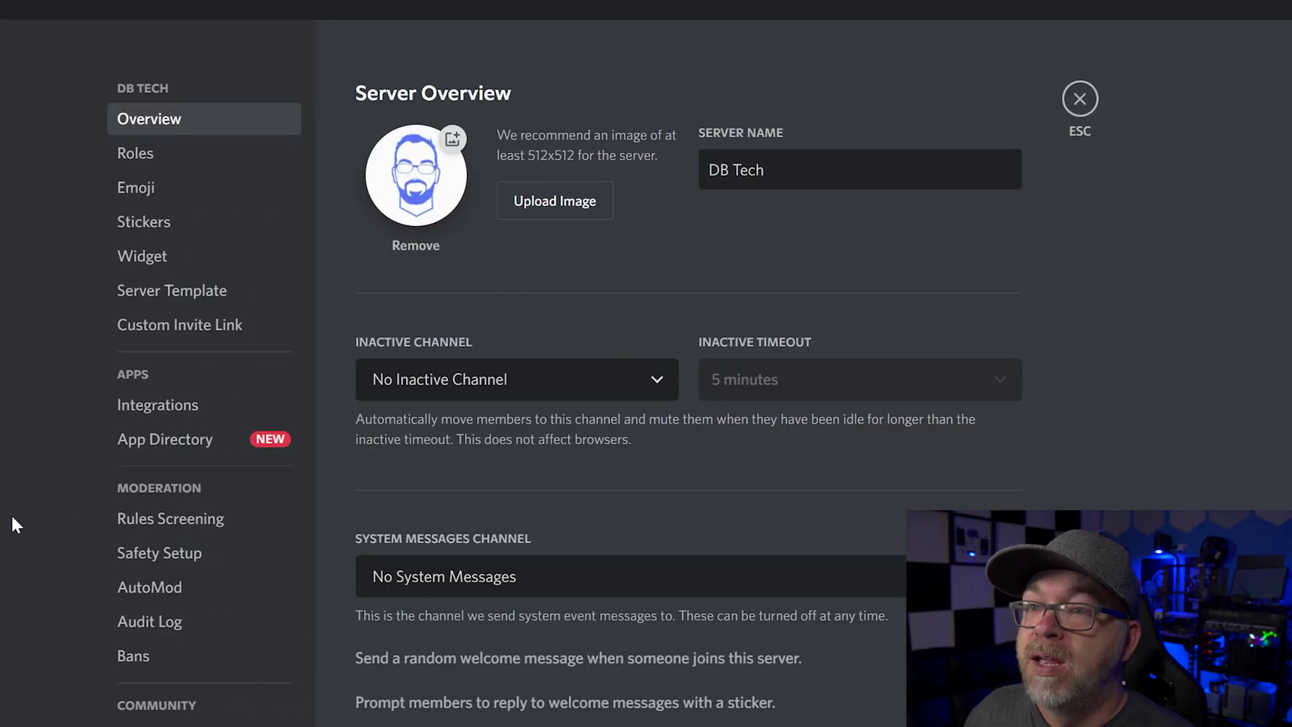
pyautogui.click(136, 411)
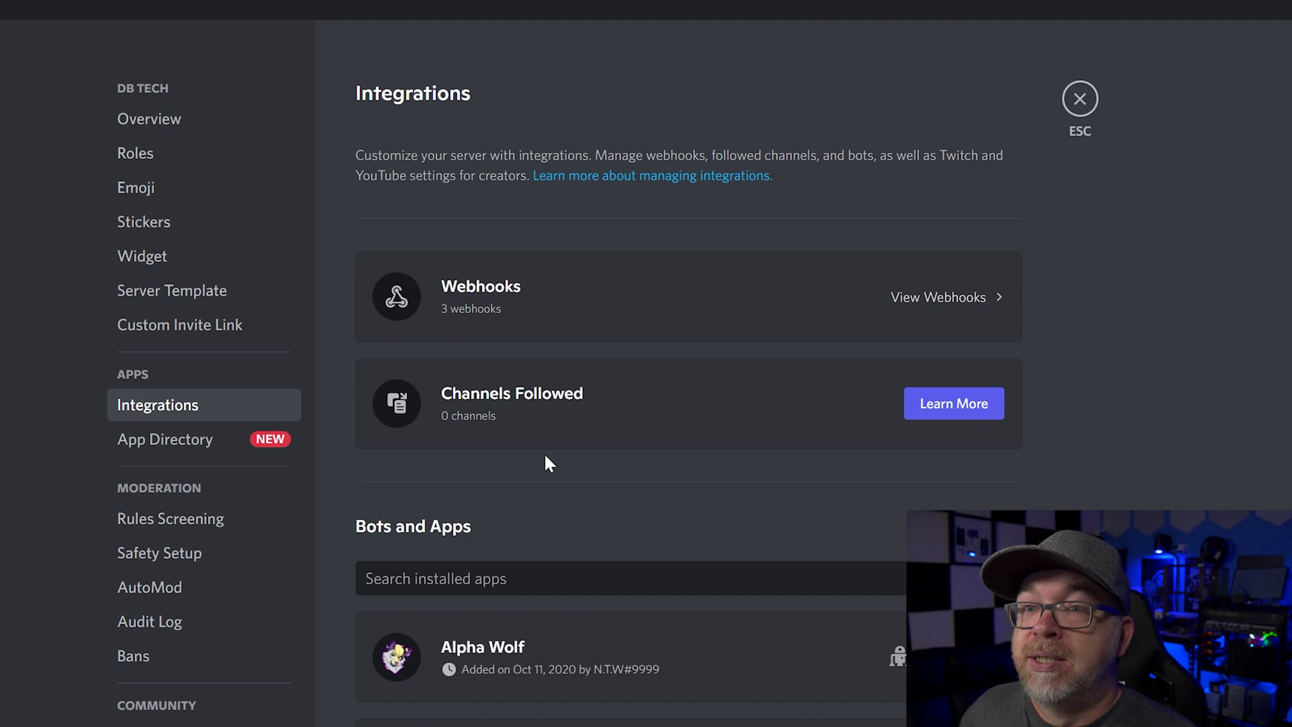
pyautogui.click(431, 310)
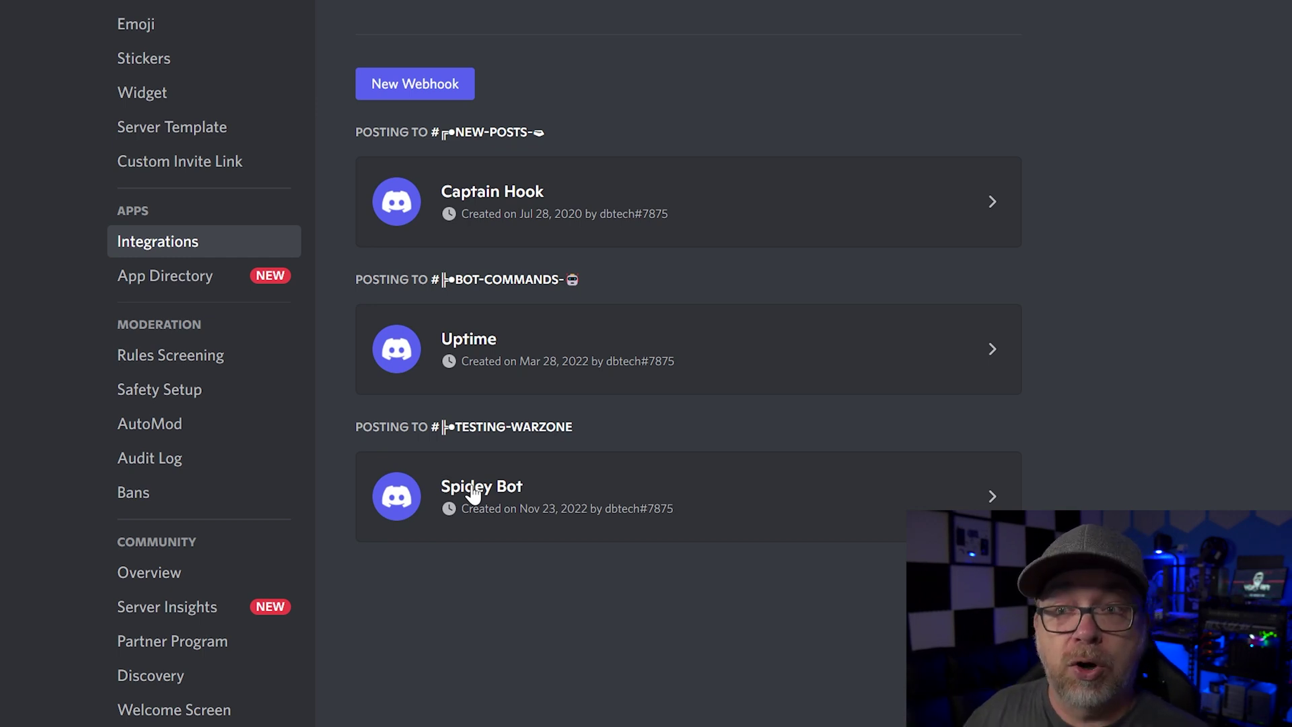
# Step: Create a new webhook named ChangeDetect that posts to the testing-warzone channel
pyautogui.click(416, 86)
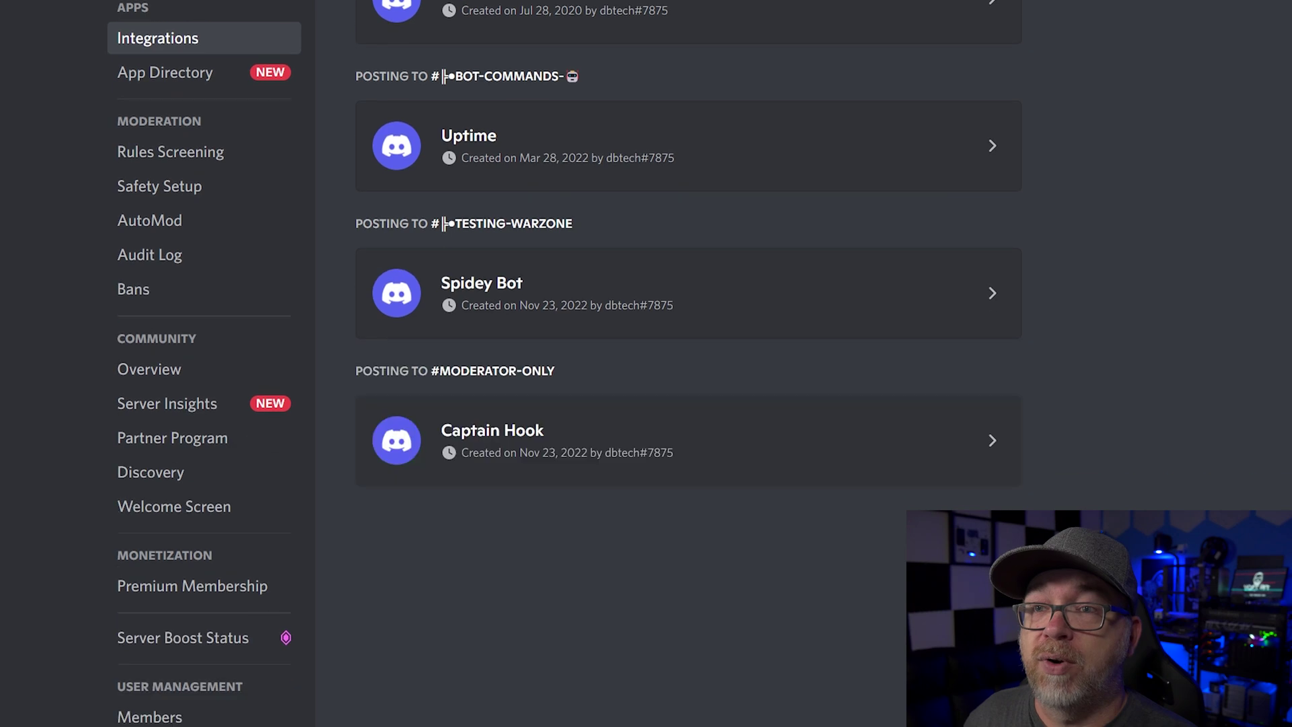
pyautogui.moveTo(609, 420); pyautogui.dragTo(514, 419)
pyautogui.write('ChangeDetect')
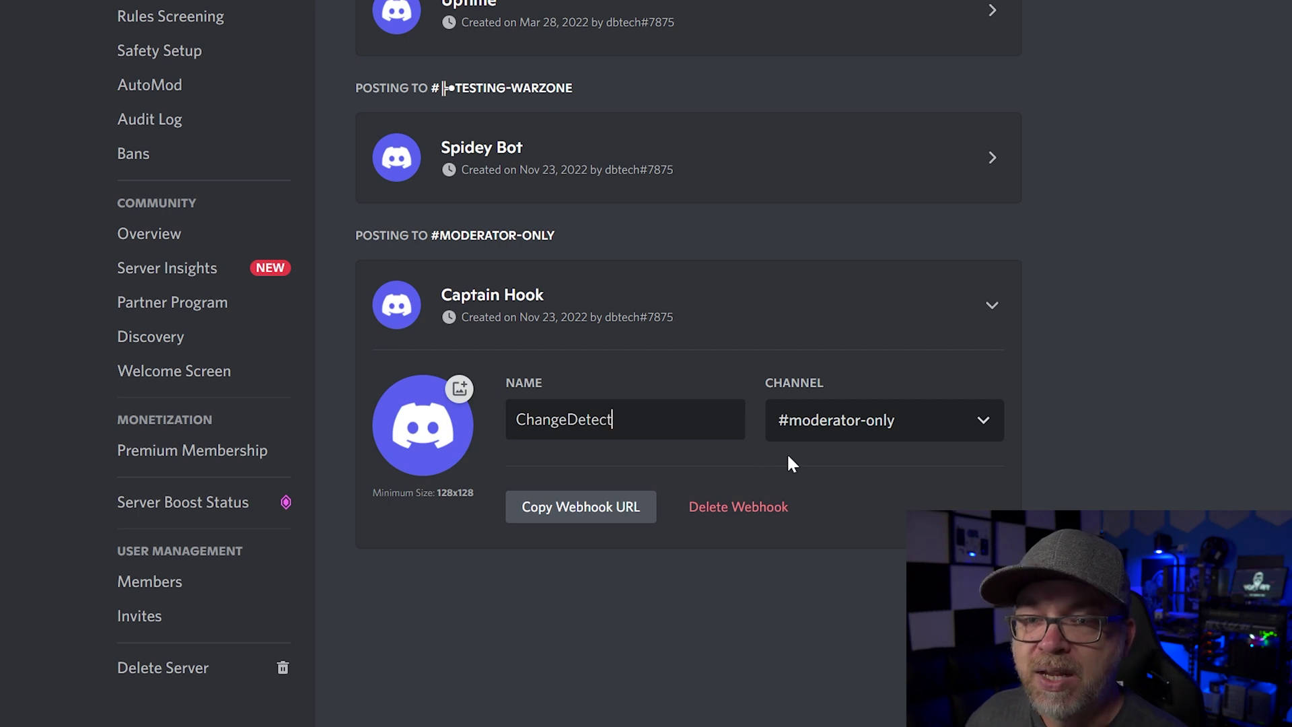
pyautogui.click(834, 426)
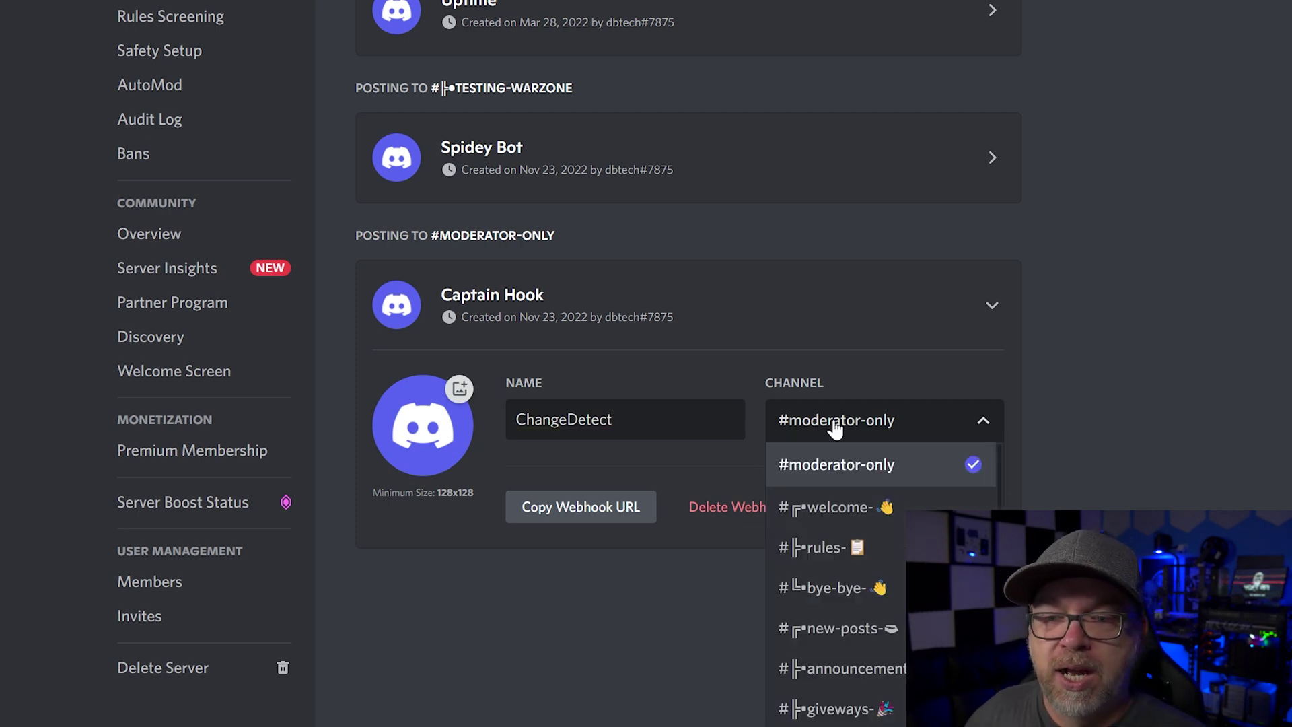
pyautogui.scroll(-3, 874, 606)
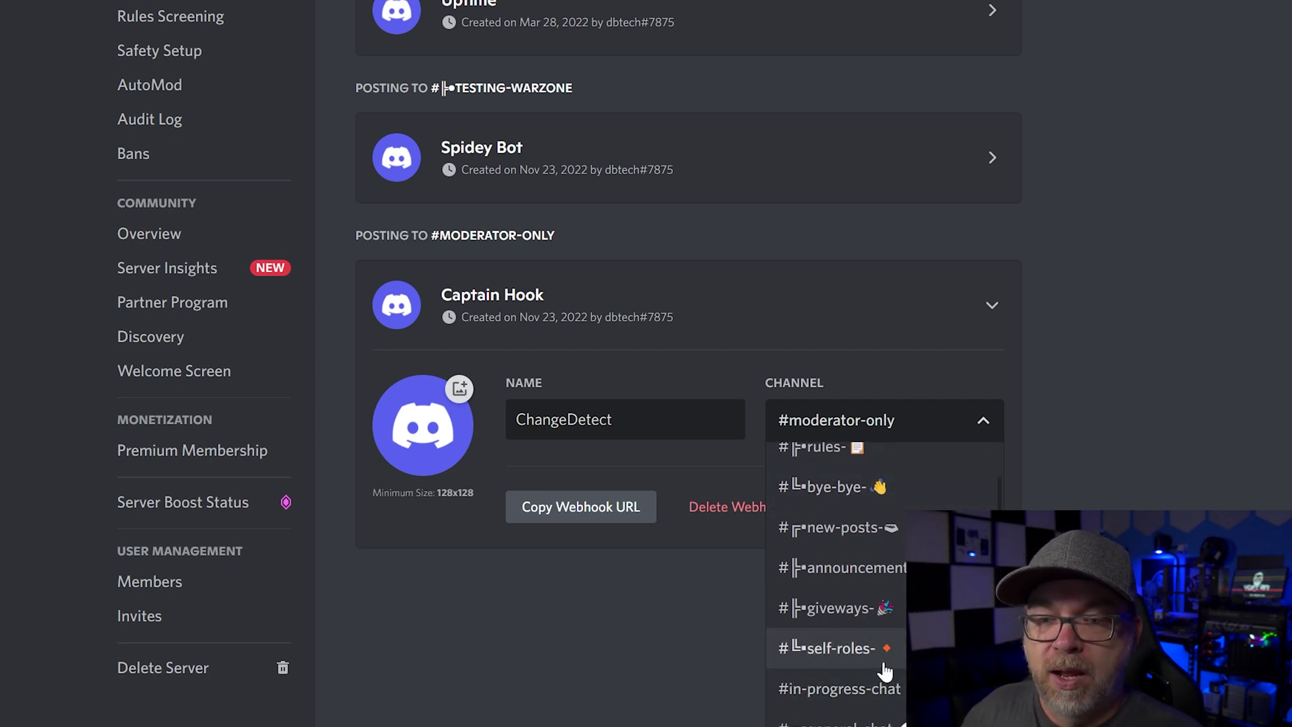
pyautogui.scroll(-5, 874, 646)
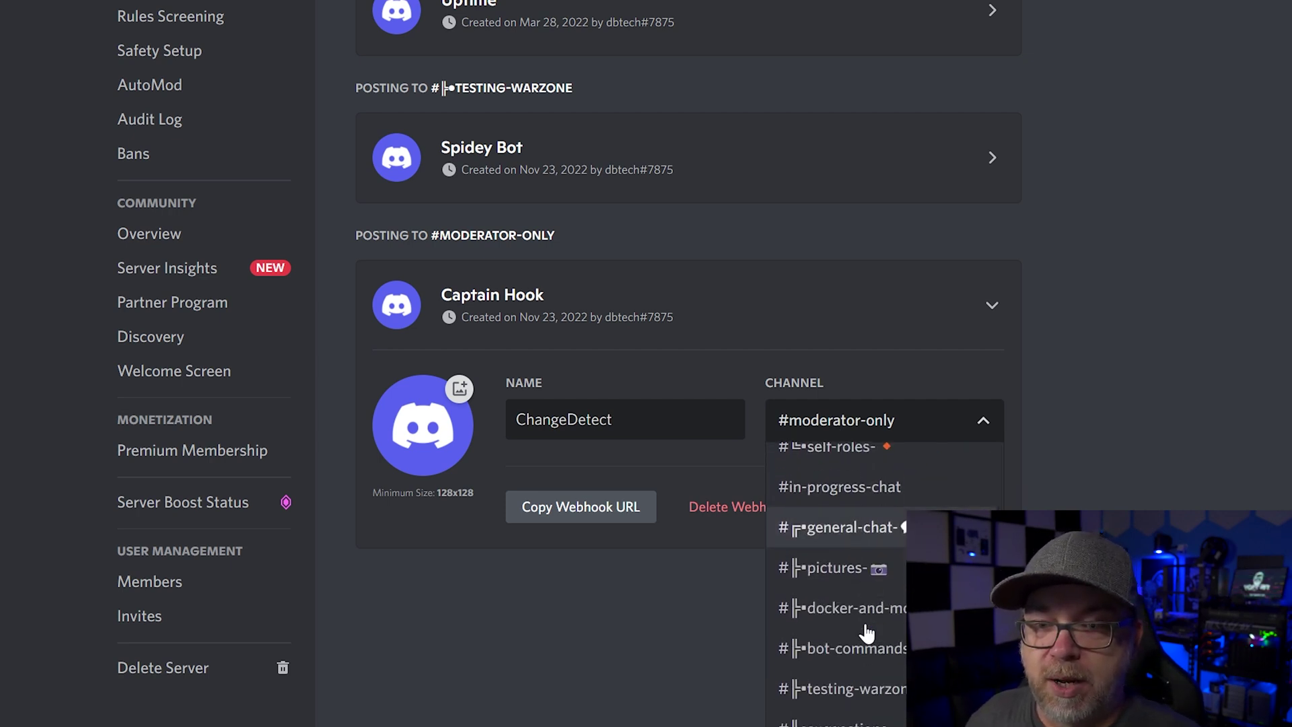
pyautogui.click(870, 686)
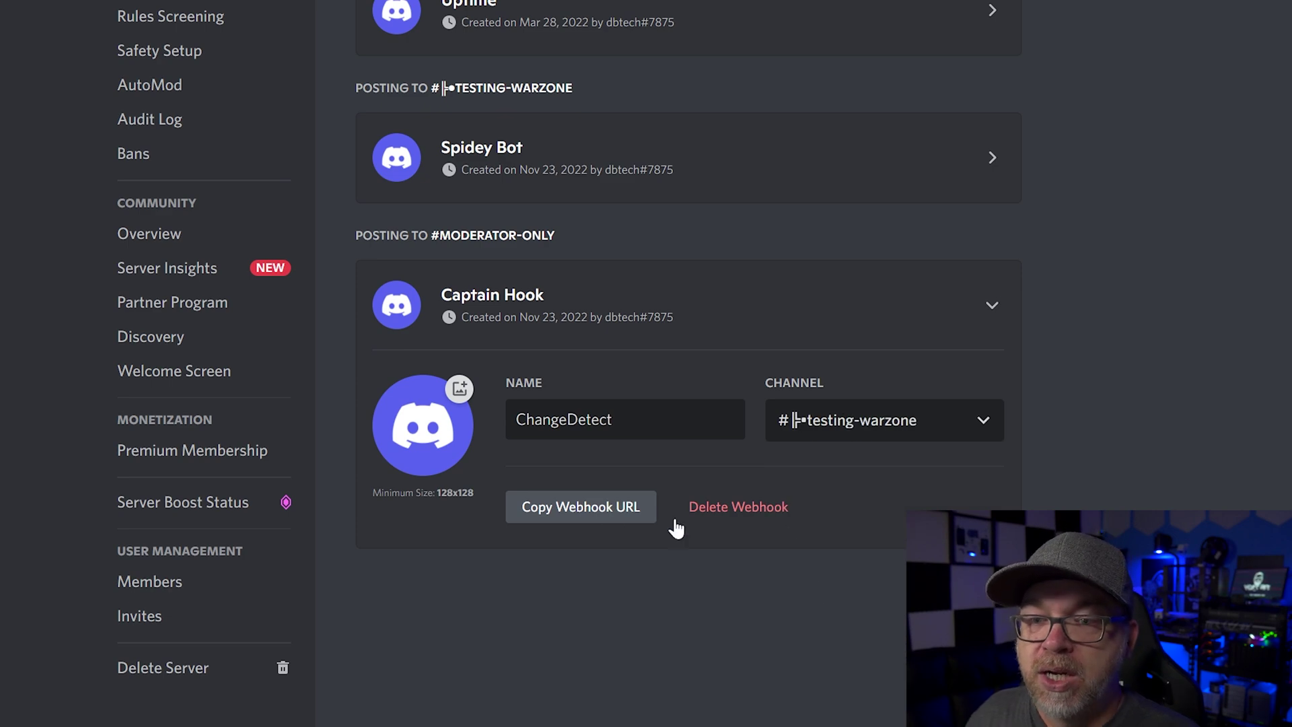
# Step: Copy the ChangeDetect webhook's URL and save the webhook changes
pyautogui.click(573, 514)
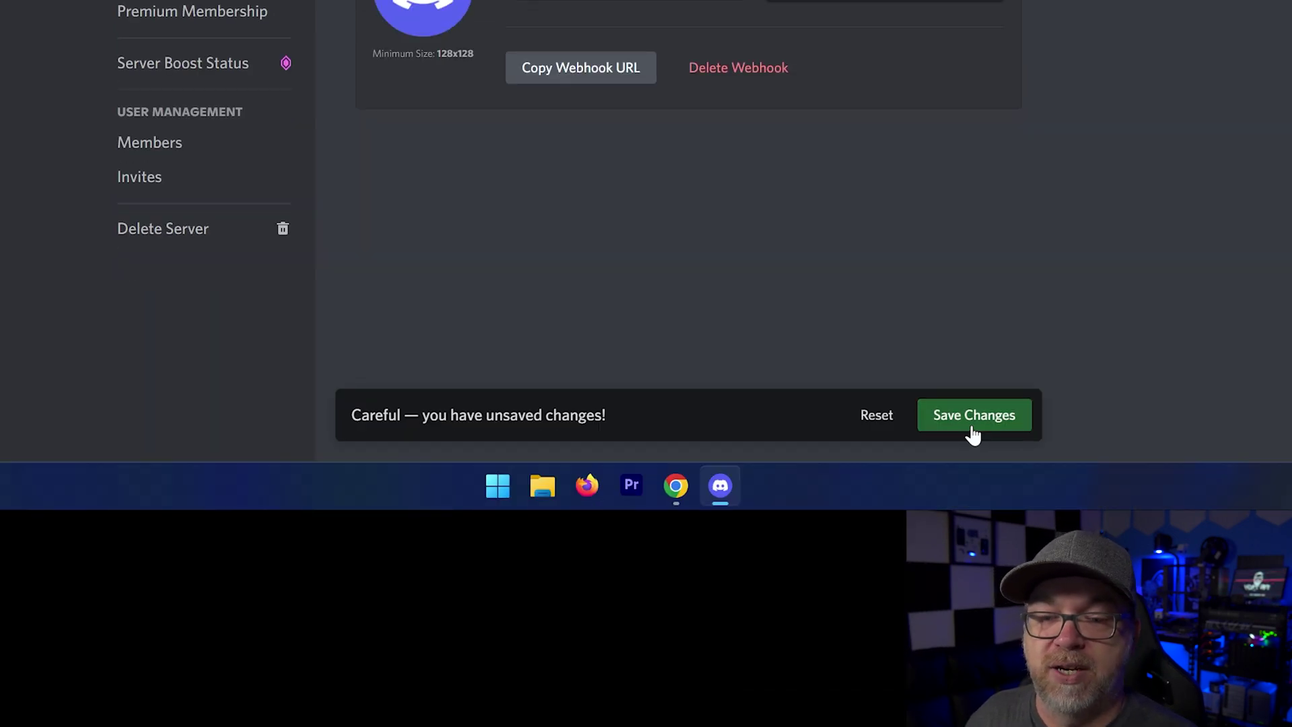
pyautogui.click(974, 415)
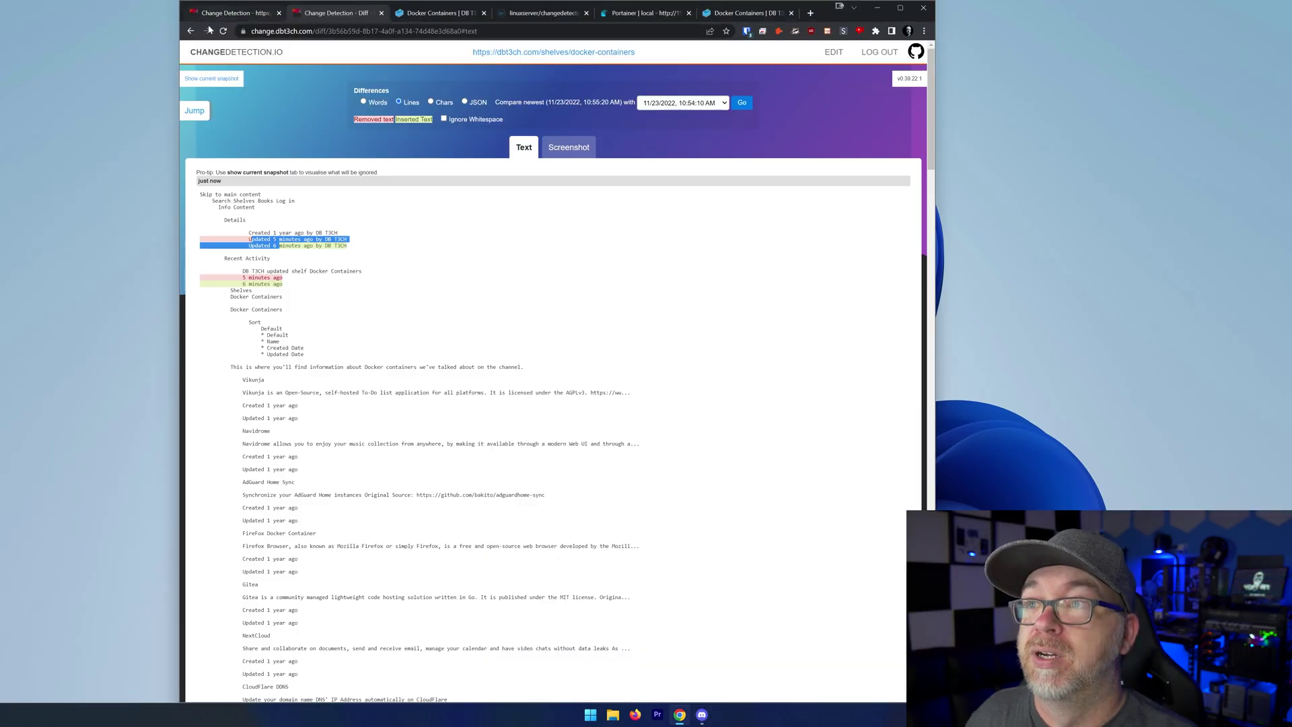
# Step: Switch to changedetection.io in Chrome and open the global notification settings
pyautogui.click(236, 54)
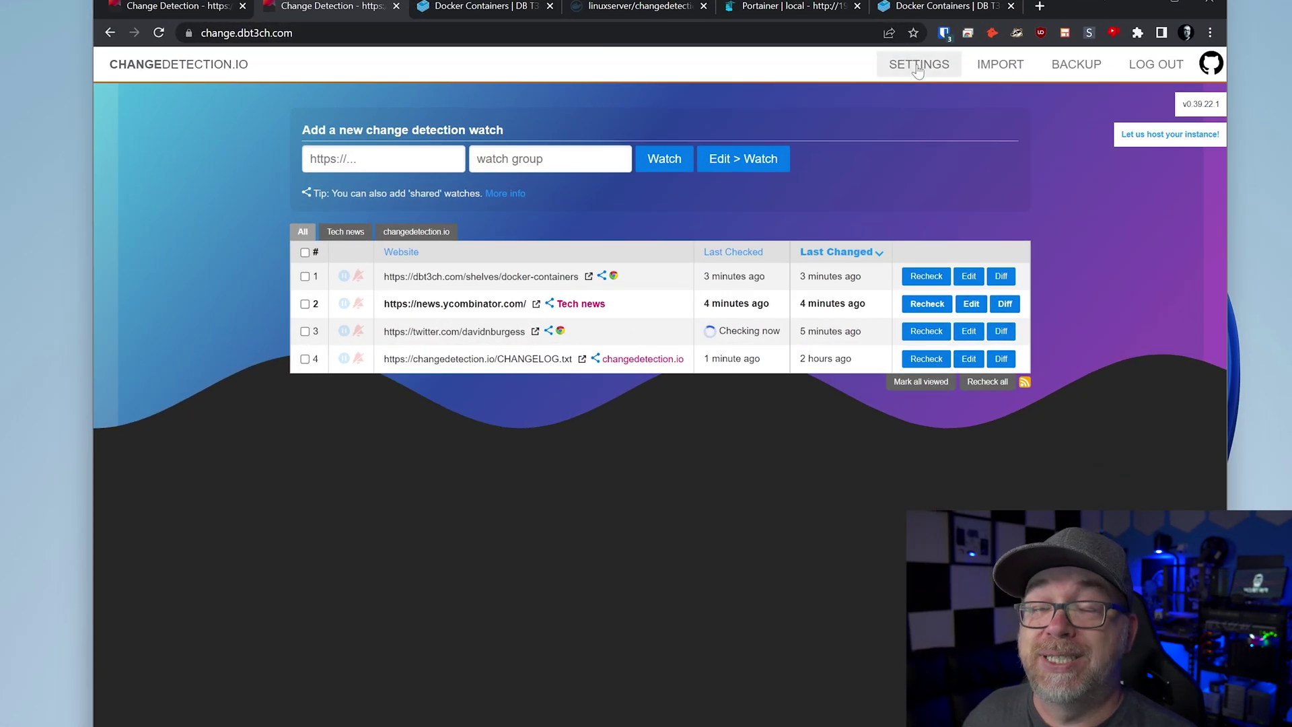
pyautogui.click(917, 66)
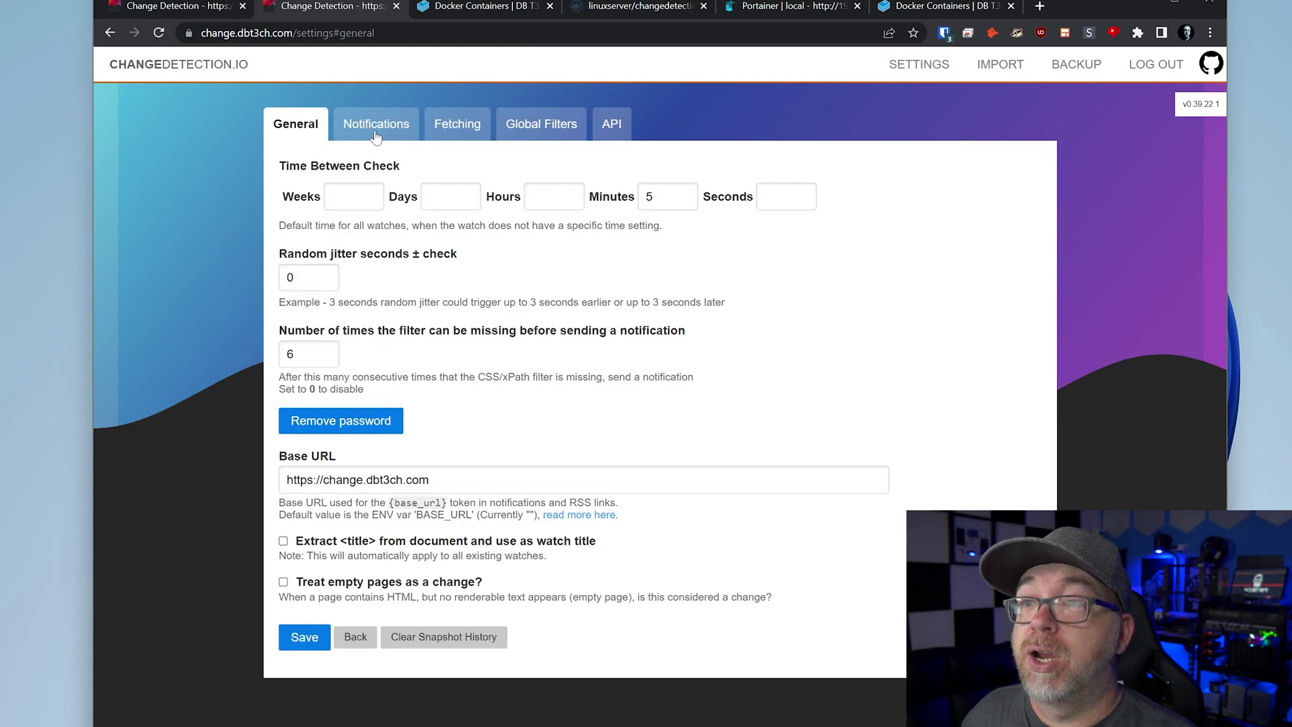
pyautogui.click(375, 127)
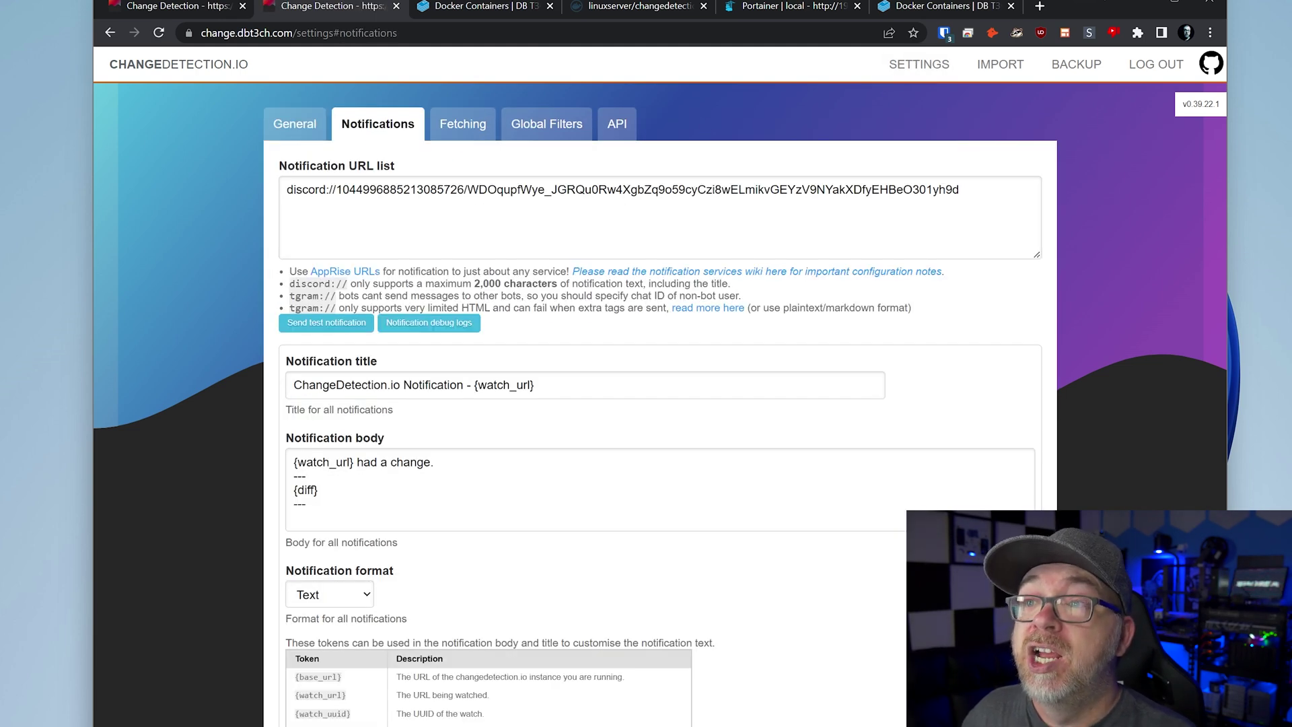
# Step: Paste the copied Discord webhook URL into the notification URL list, one blank line below the existing entry
pyautogui.tripleClick(403, 190)
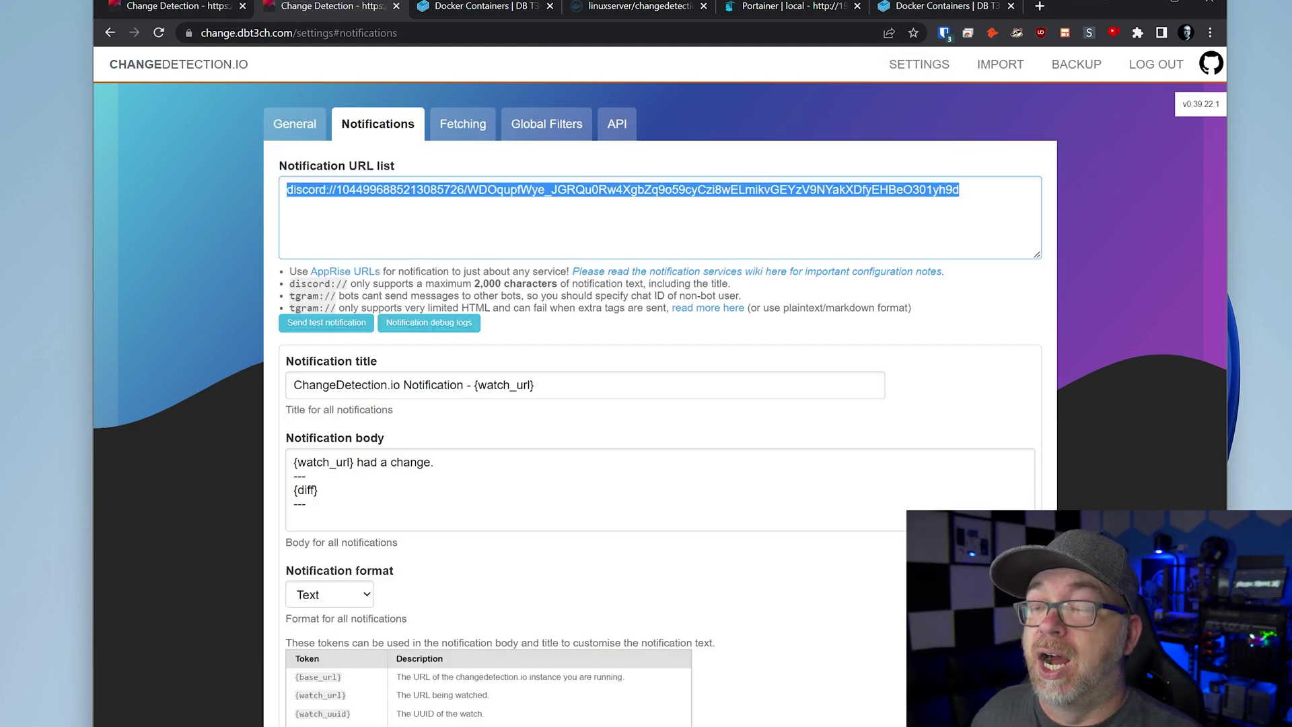
pyautogui.click(383, 190)
pyautogui.press('Return')
pyautogui.press('Return')
pyautogui.hotkey('ctrl', 'v')
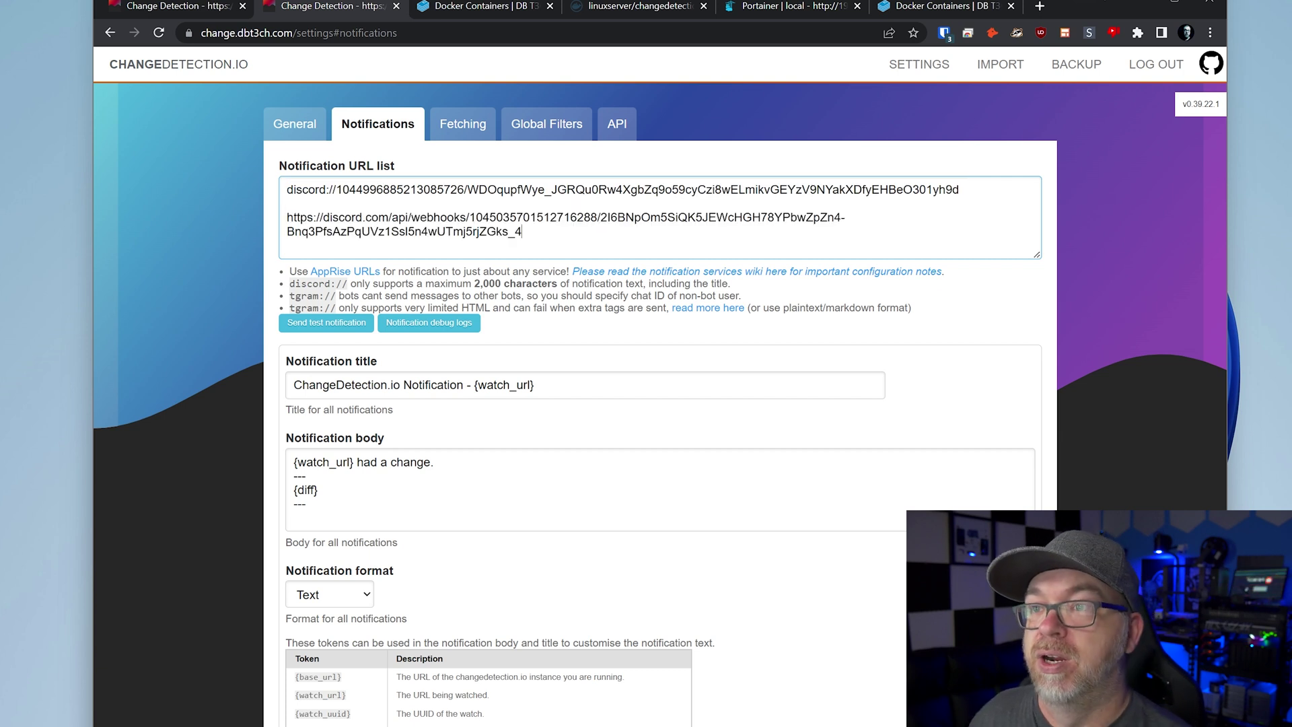
pyautogui.moveTo(336, 190); pyautogui.dragTo(286, 190)
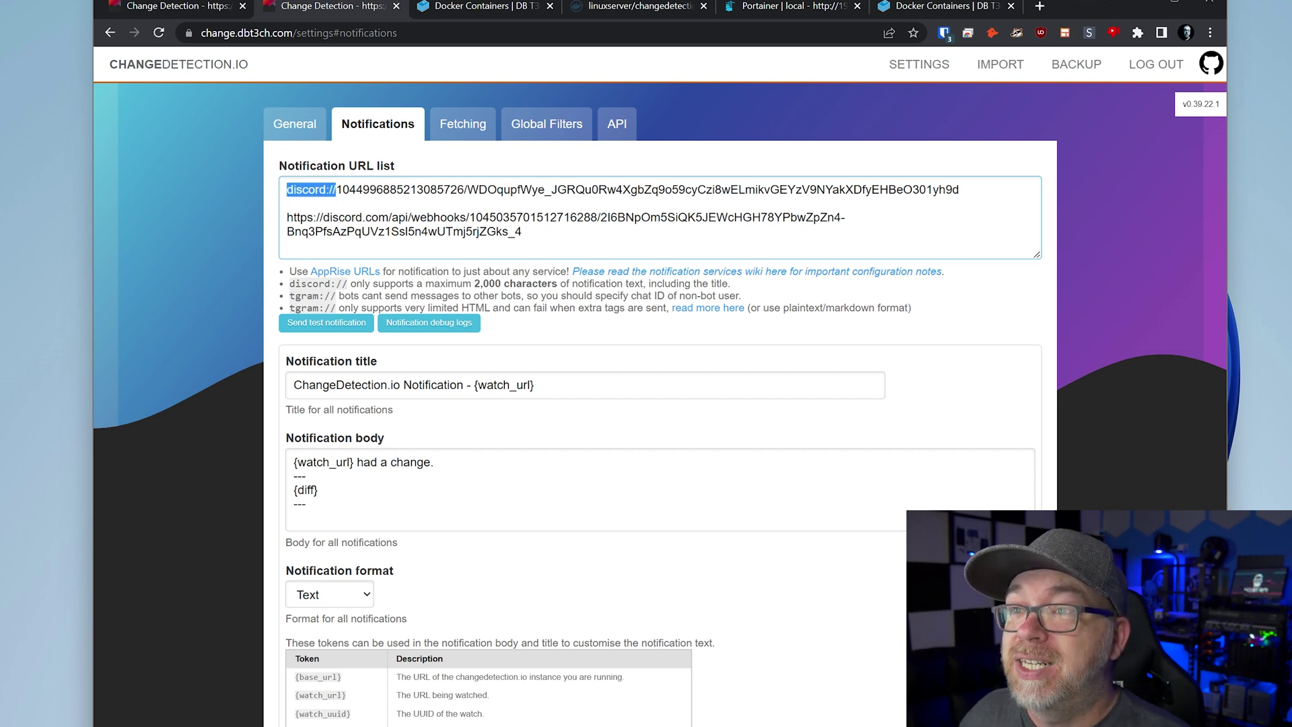
pyautogui.moveTo(466, 217); pyautogui.dragTo(287, 218)
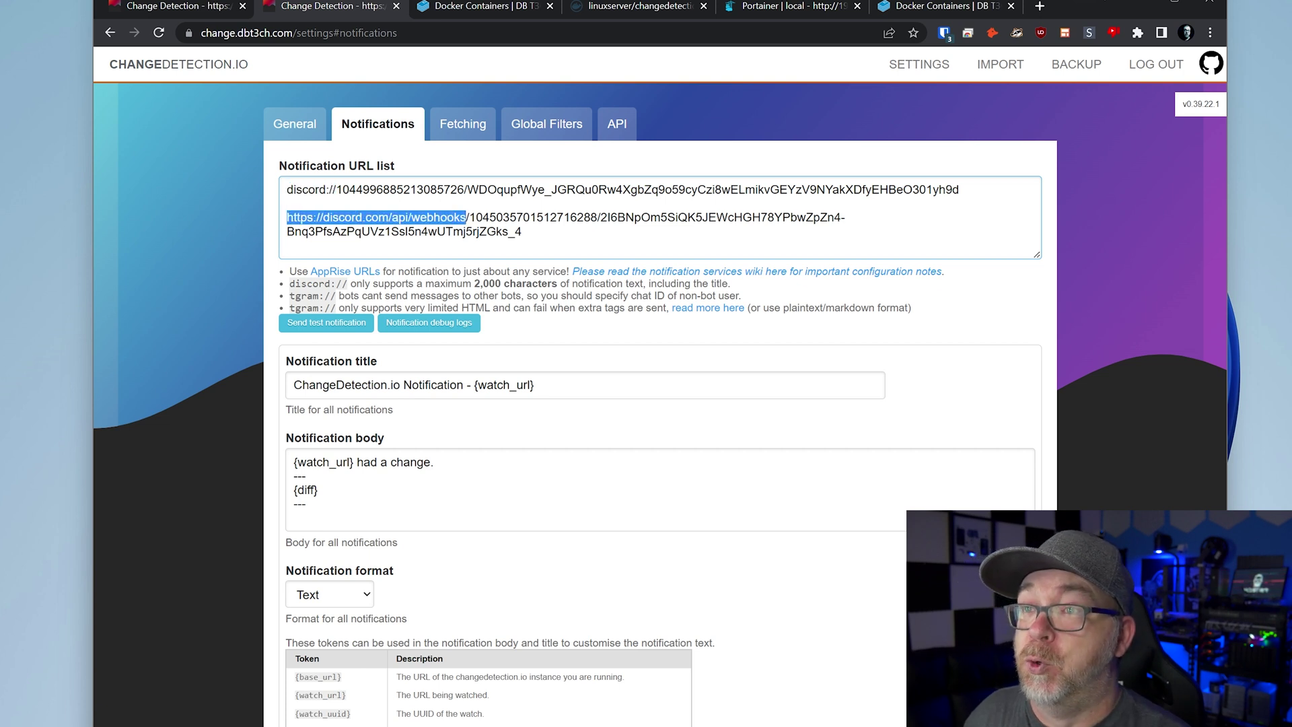
pyautogui.press('BackSpace')
pyautogui.write('disco')
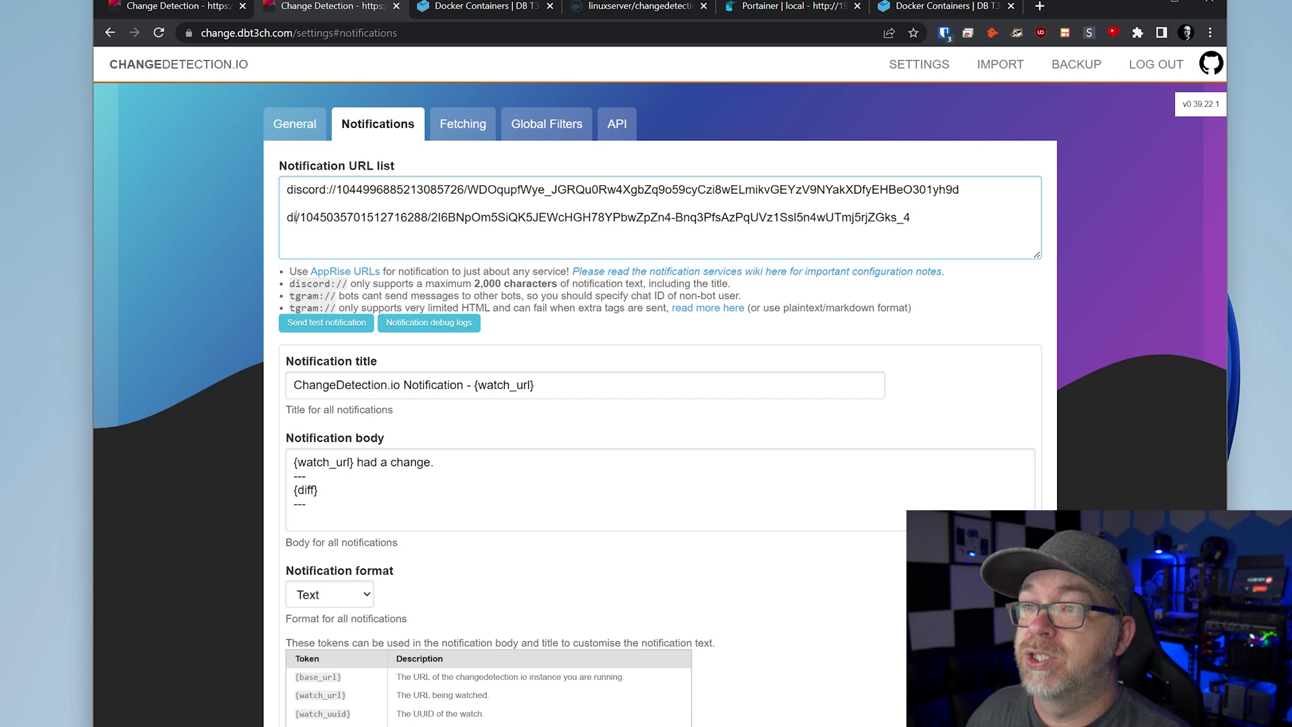
pyautogui.write('rd:/')
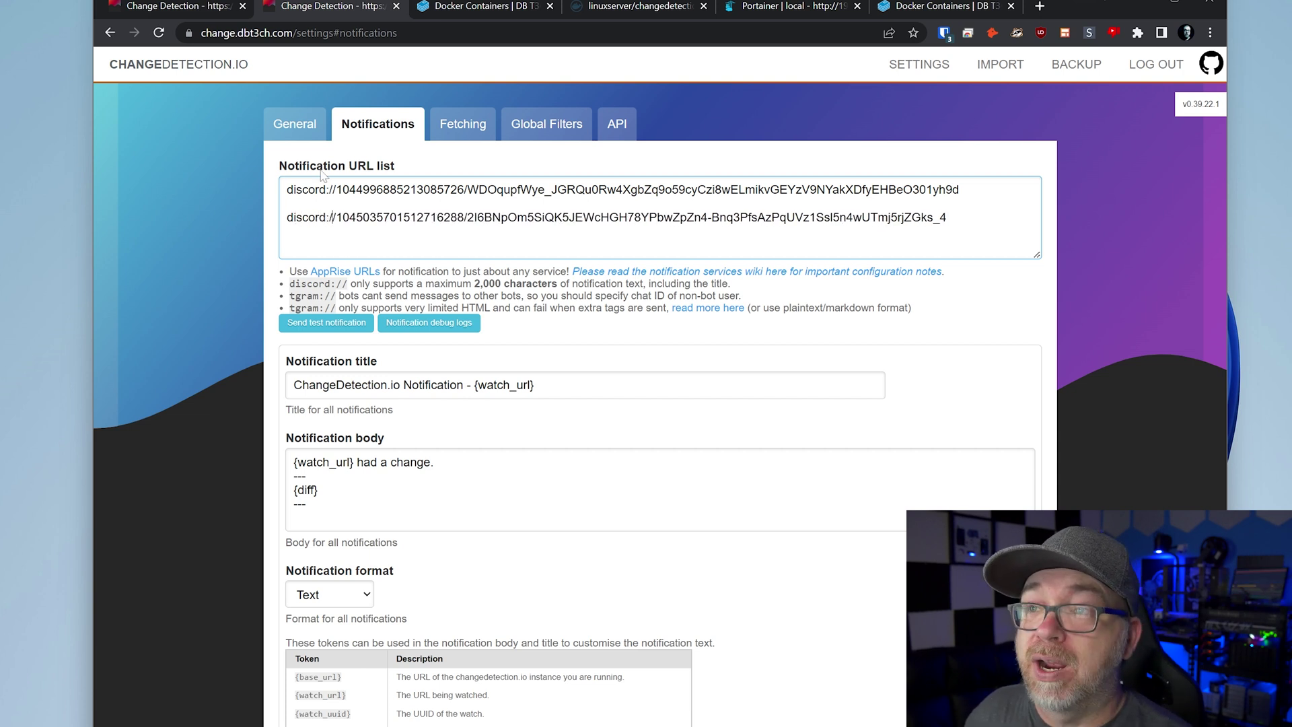
# Step: Delete the old Discord entry and the blank lines above the new one in the notification URL list
pyautogui.tripleClick(329, 190)
pyautogui.press('Delete')
pyautogui.press('Delete')
pyautogui.press('Delete')
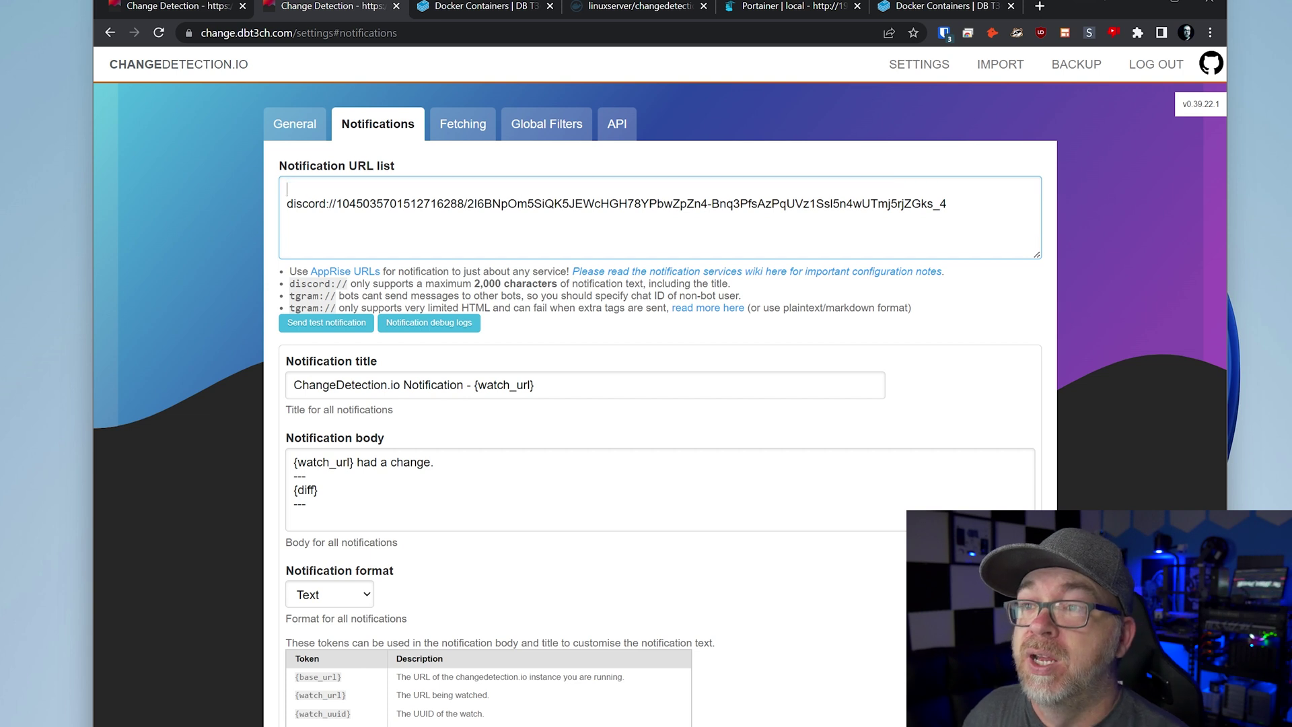
pyautogui.write('d')
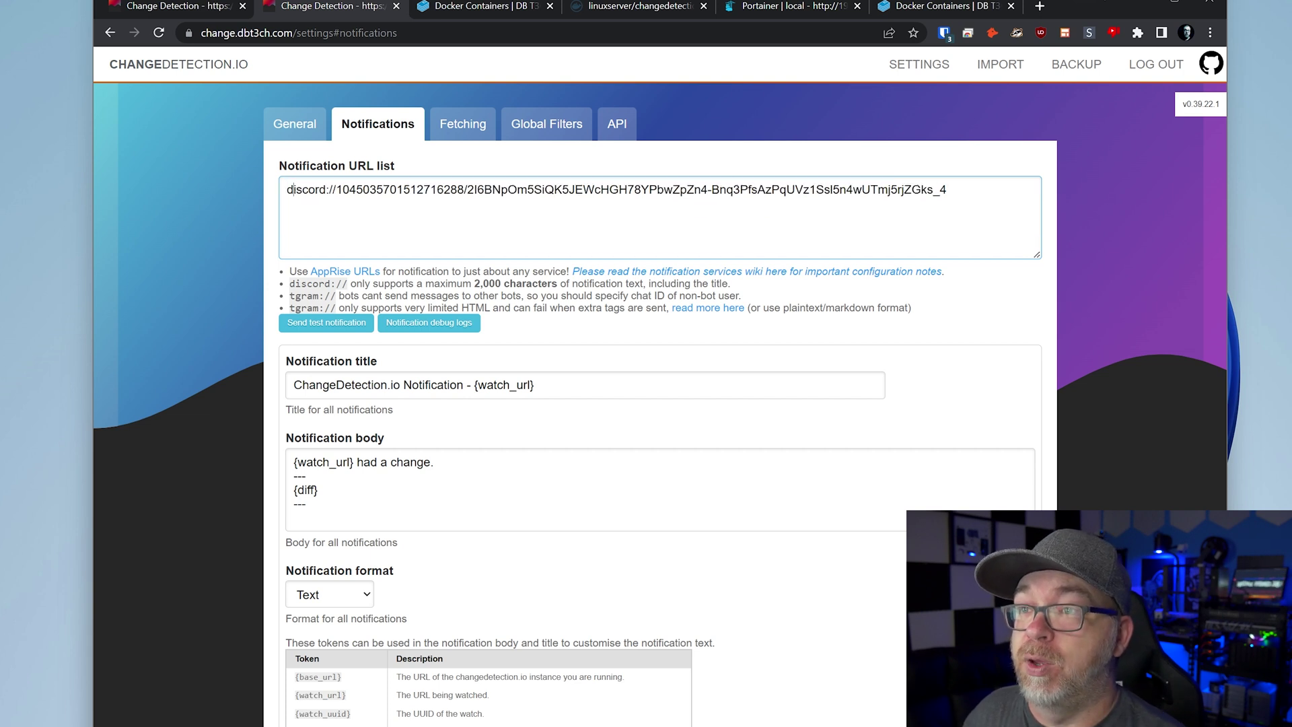
# Step: Send a test notification, check the testing-warzone channel in Discord for it, and dismiss the sent message in changedetection.io
pyautogui.click(319, 324)
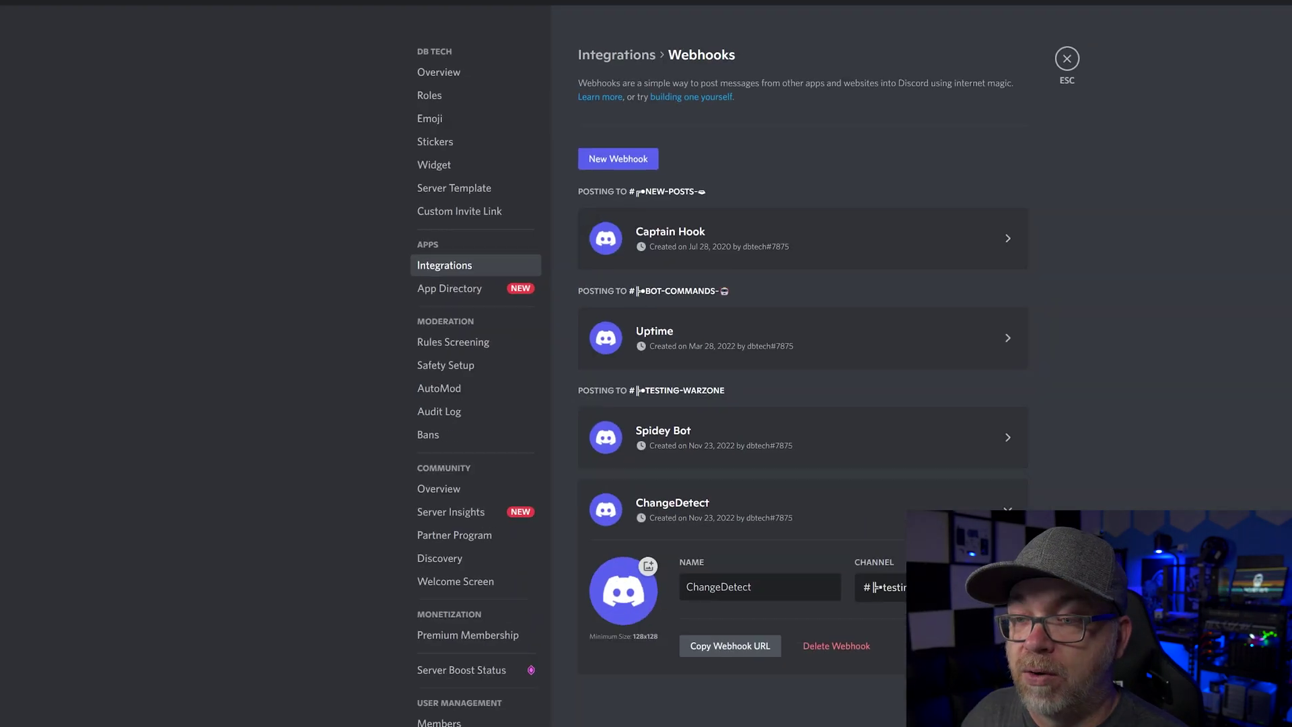
pyautogui.click(880, 50)
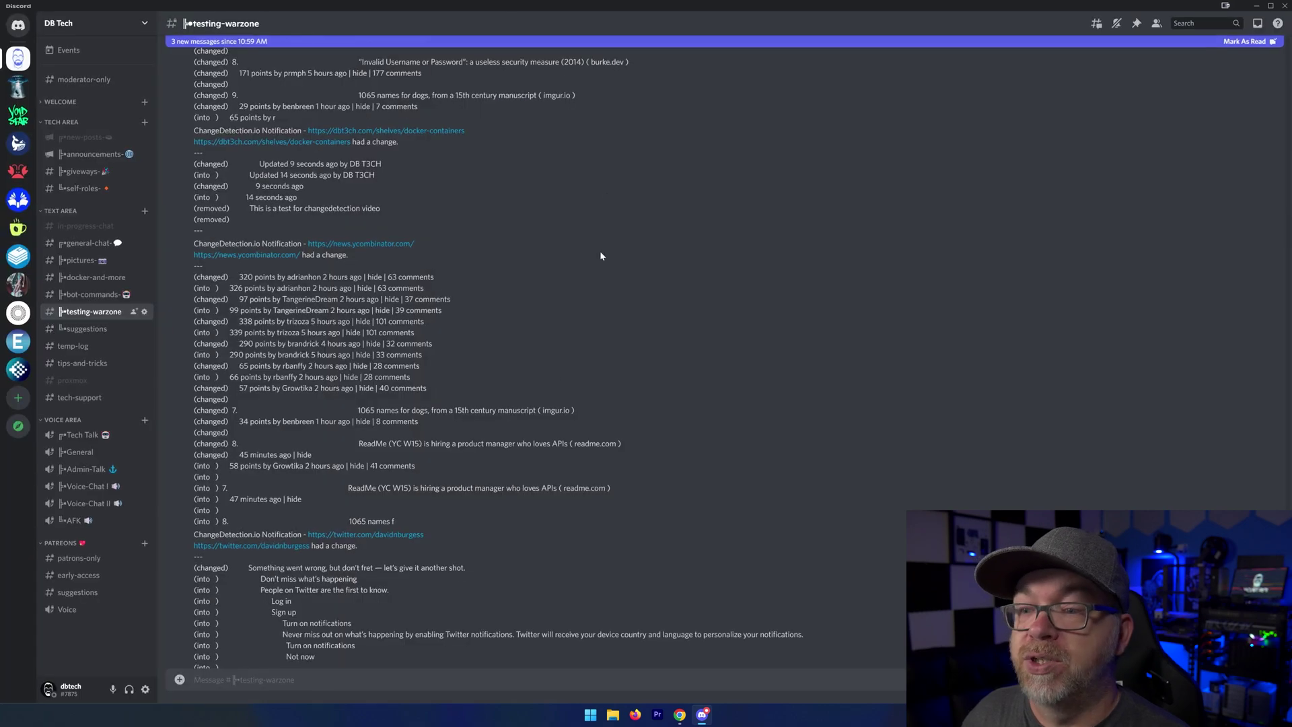
pyautogui.scroll(-8, 392, 557)
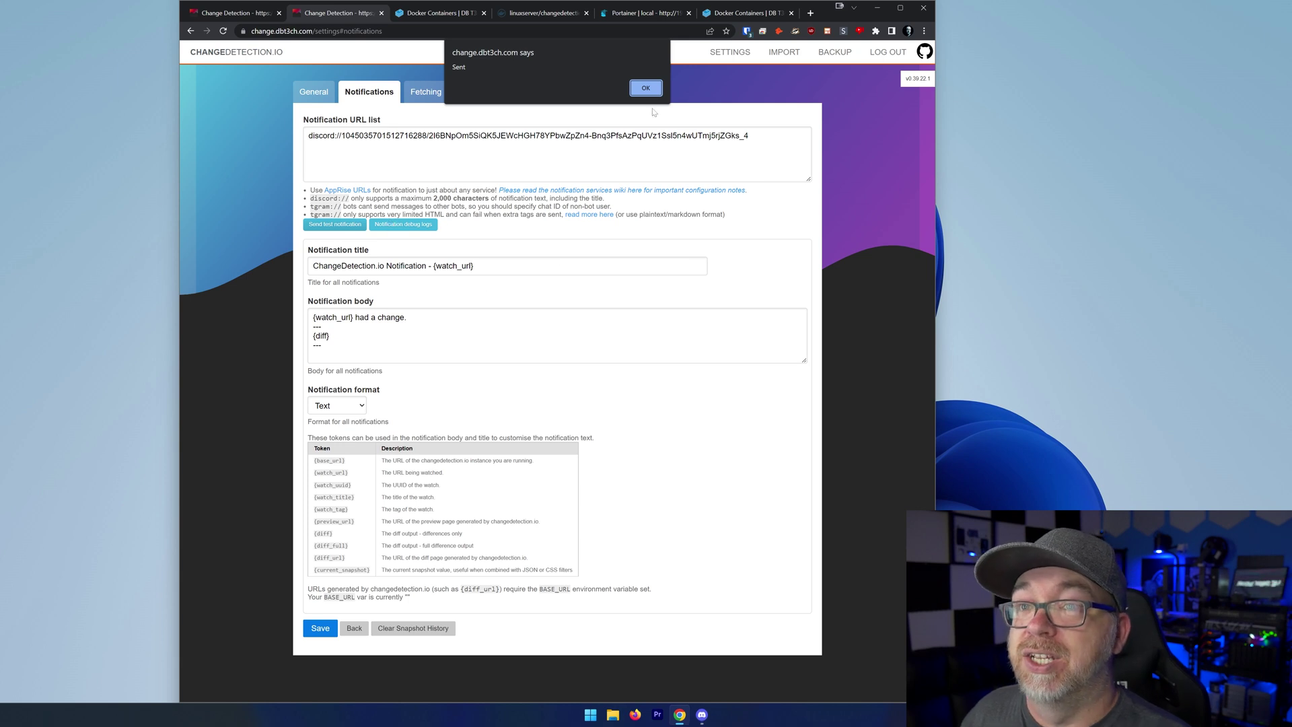
pyautogui.click(652, 94)
# Step: Save the notification settings and return to the watch overview
pyautogui.click(325, 631)
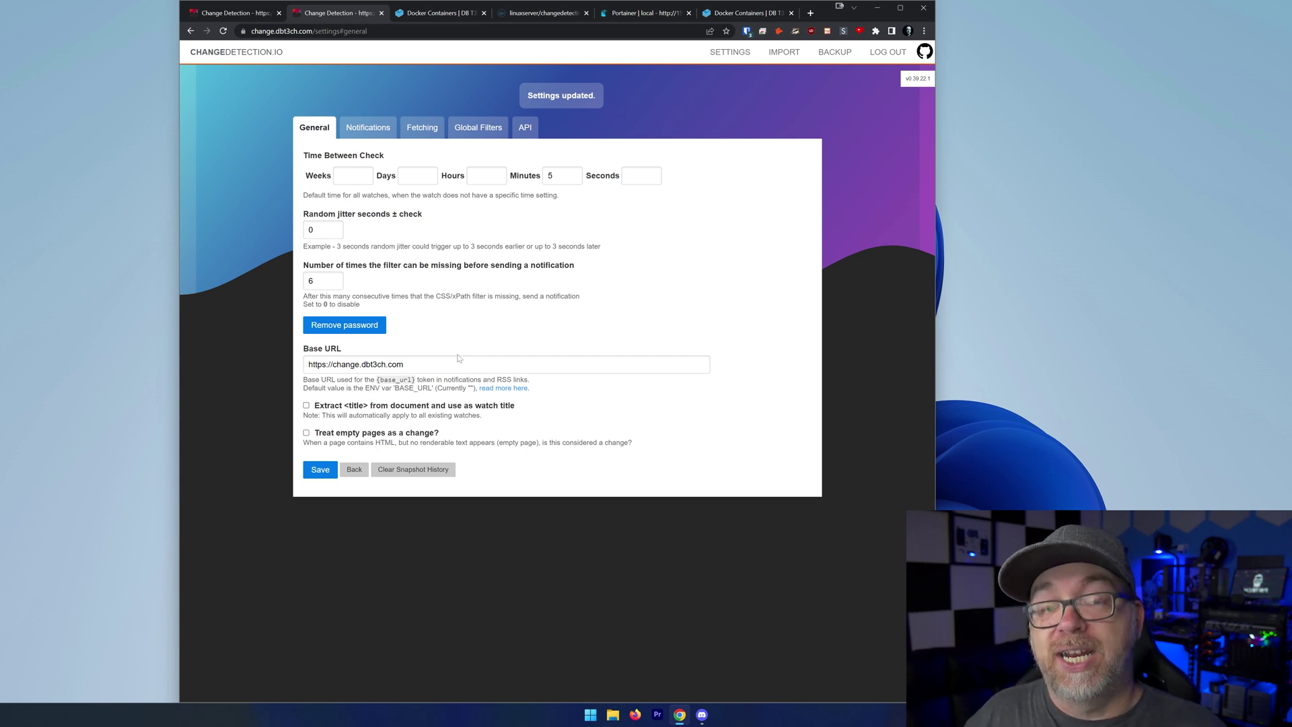
pyautogui.click(254, 54)
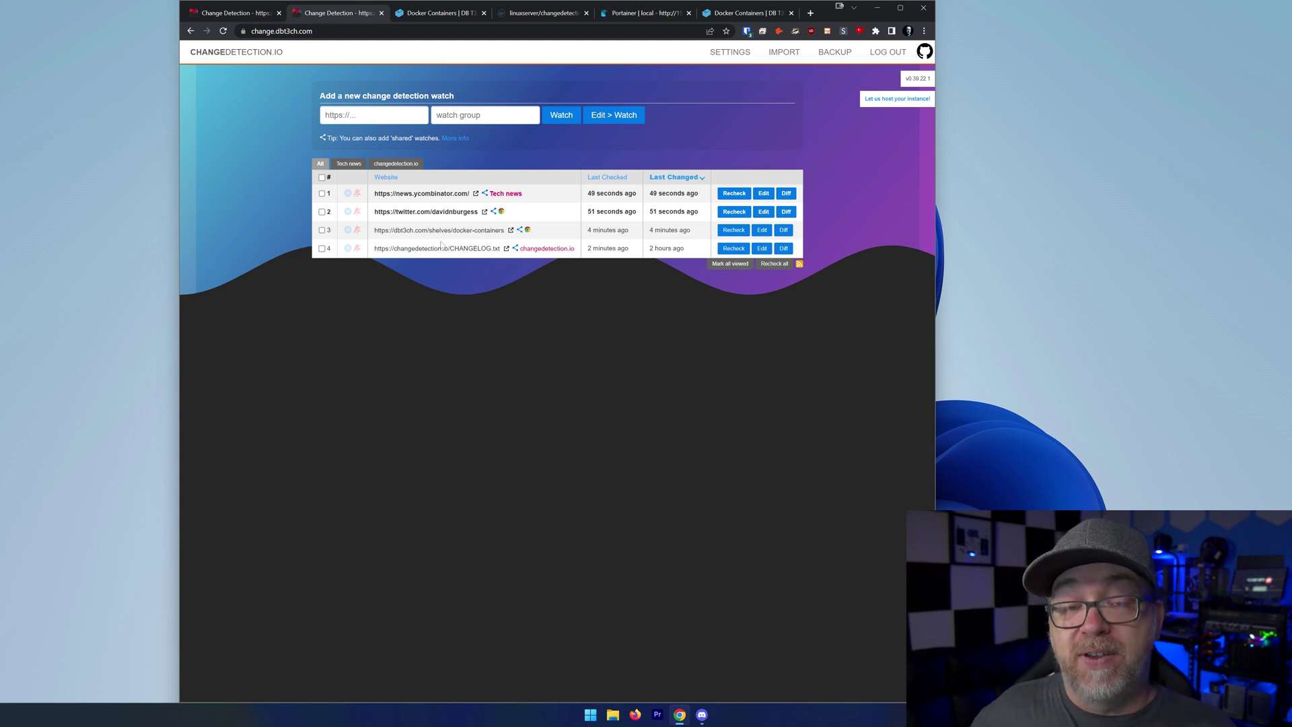
# Step: Switch to Discord and review the change notifications for the watched sites in the testing-warzone channel
pyautogui.click(701, 714)
pyautogui.scroll(5, 586, 485)
pyautogui.scroll(5, 586, 485)
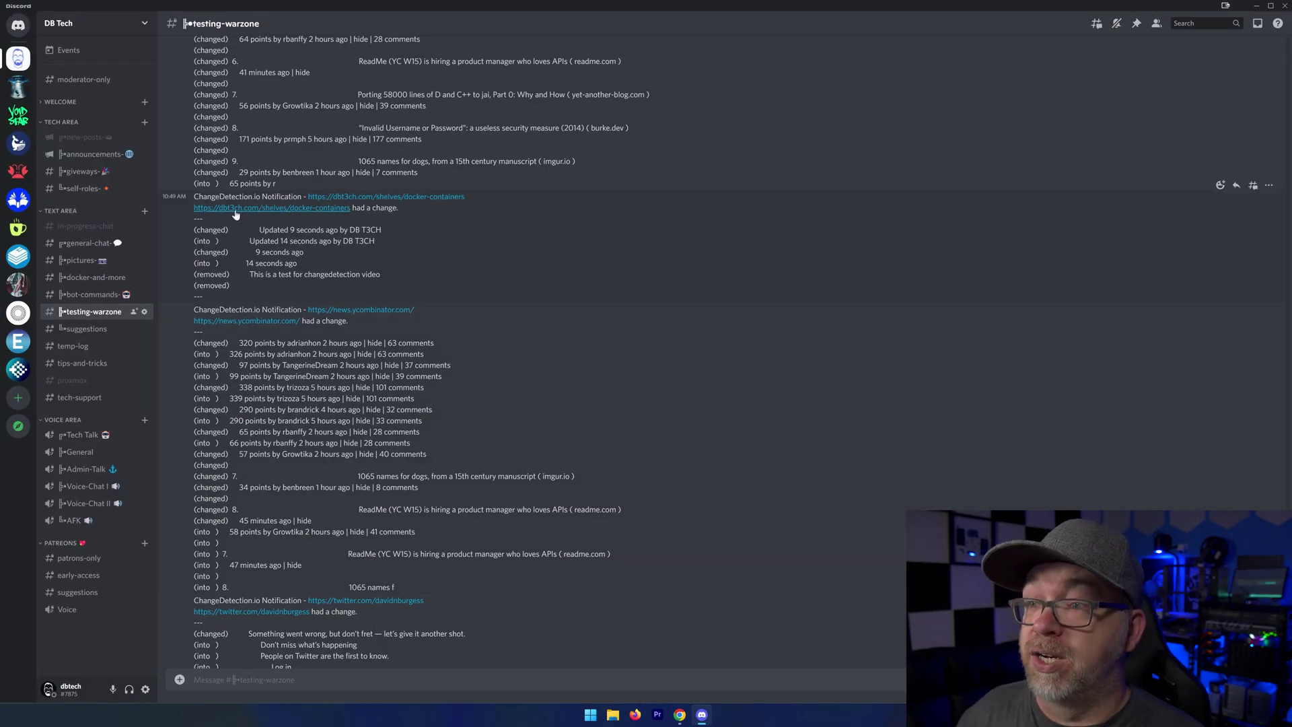
pyautogui.scroll(-3, 258, 436)
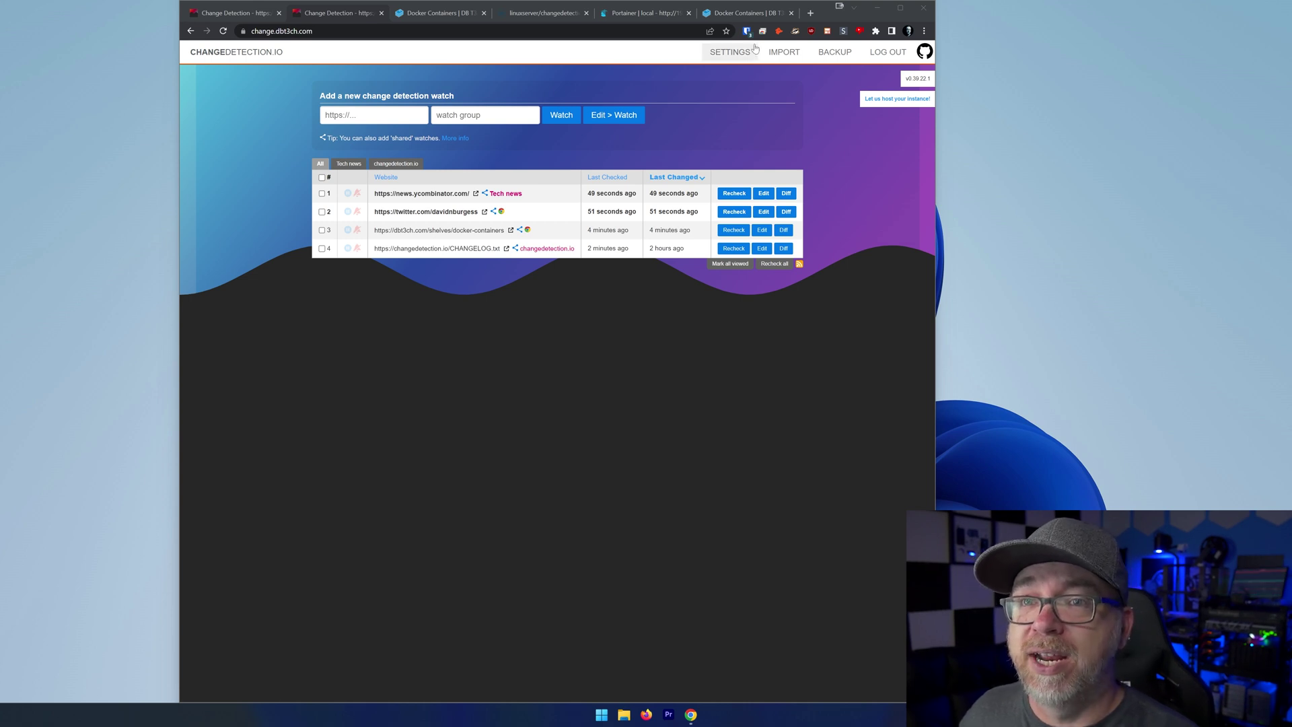
# Step: Replace the Discord entry in the notification URL list with a SendGrid mailto:// URL containing the API key and the sender's e-mail
pyautogui.click(729, 52)
pyautogui.click(349, 90)
pyautogui.click(400, 135)
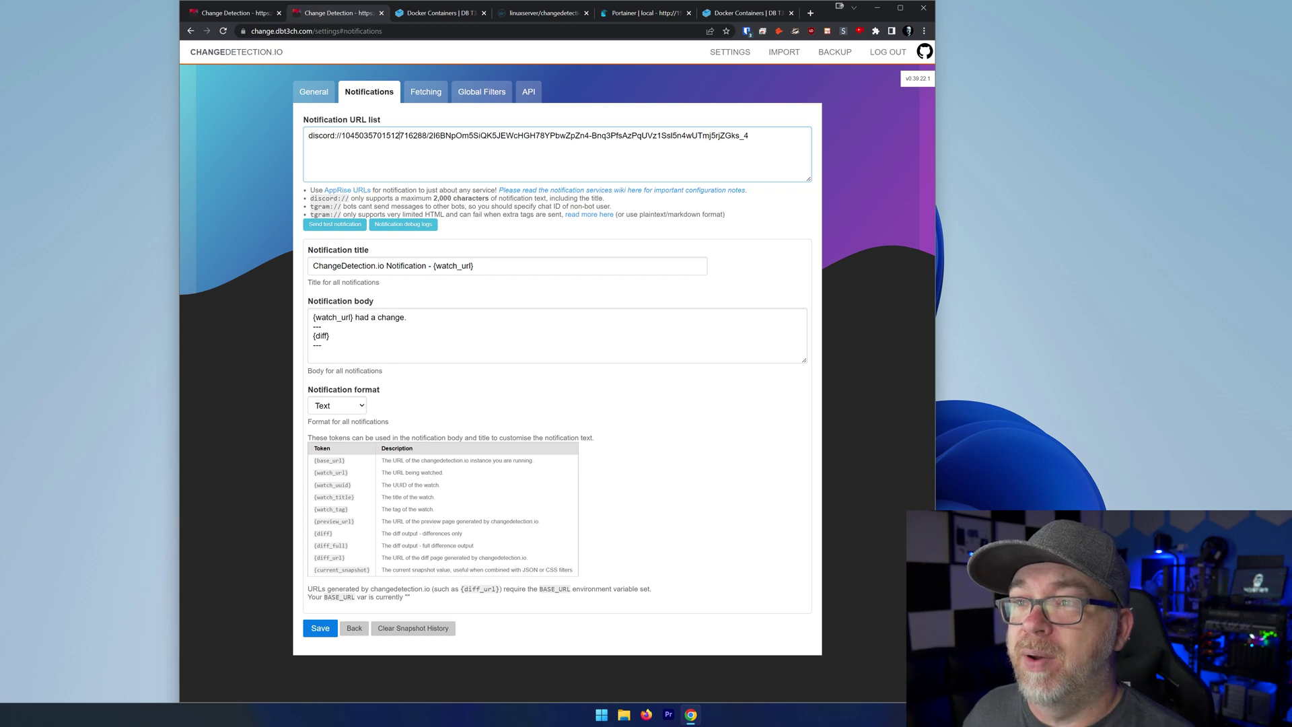
pyautogui.hotkey('ctrl', 'a')
pyautogui.press('BackSpace')
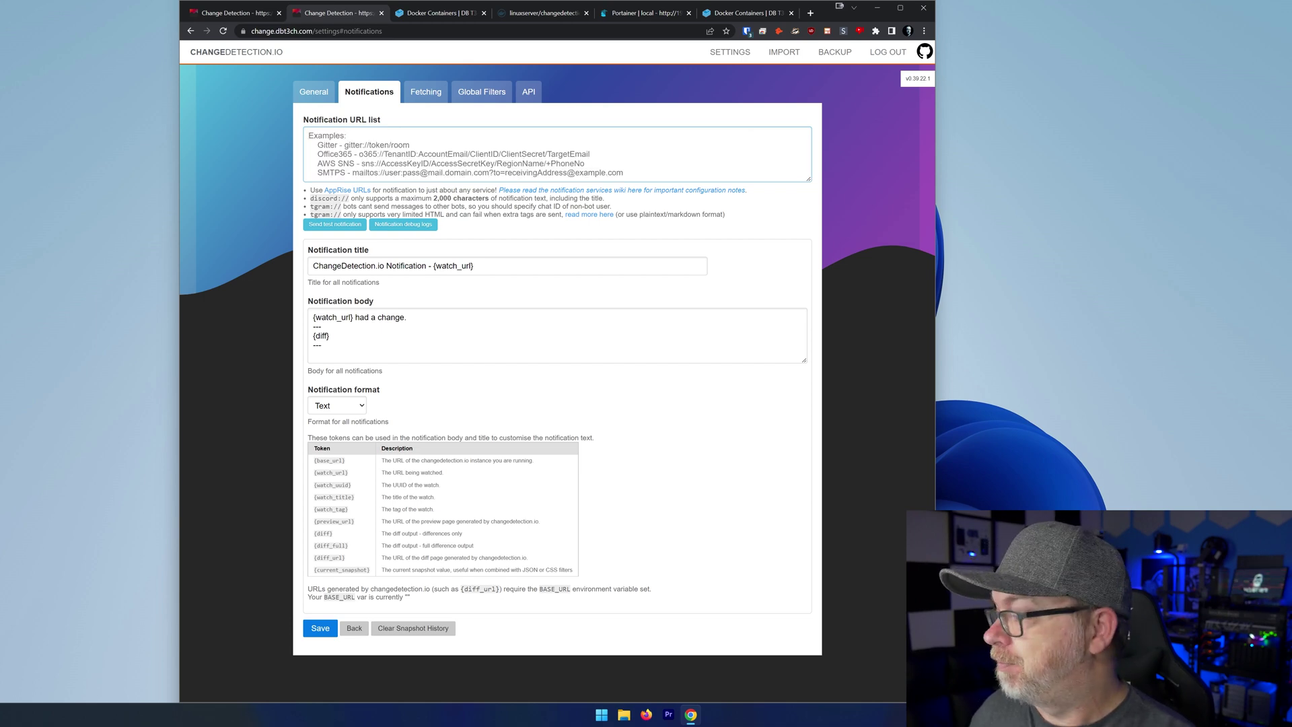
pyautogui.hotkey('ctrl', 'v')
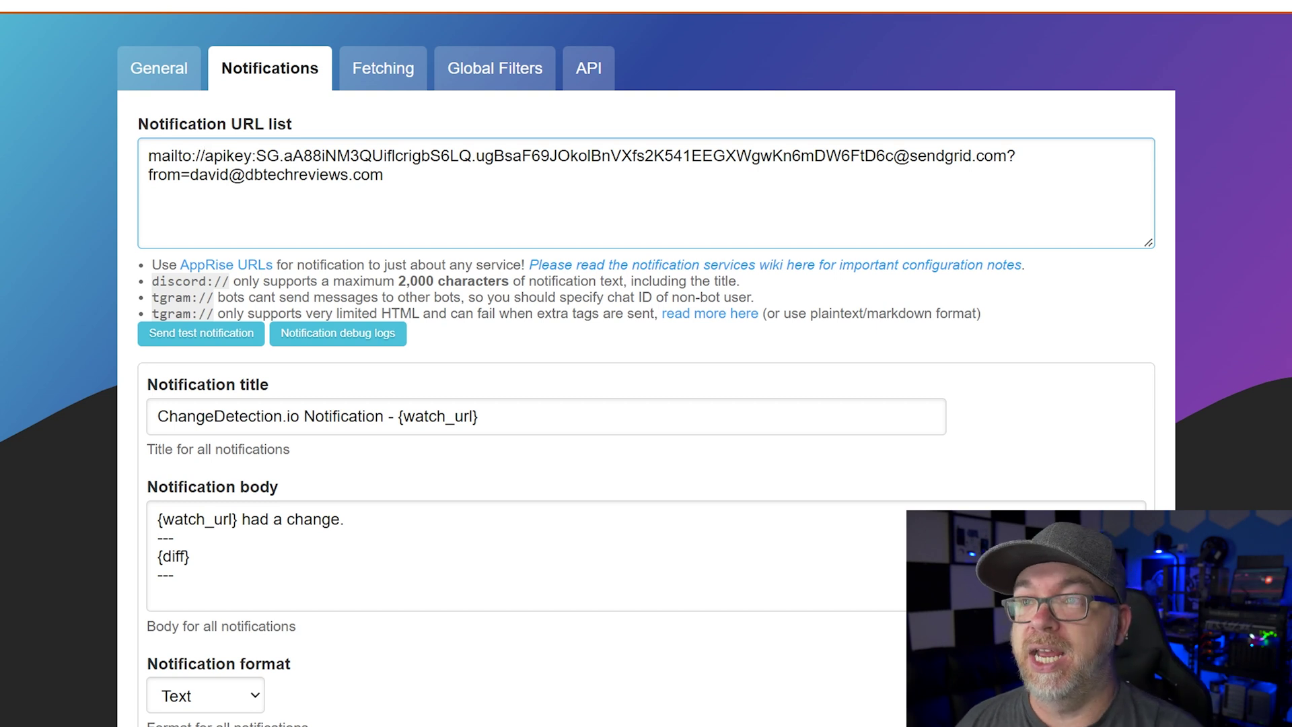
# Step: Highlight the colon separator, the API key credentials and the sender address within the mailto:// URL
pyautogui.doubleClick(253, 156)
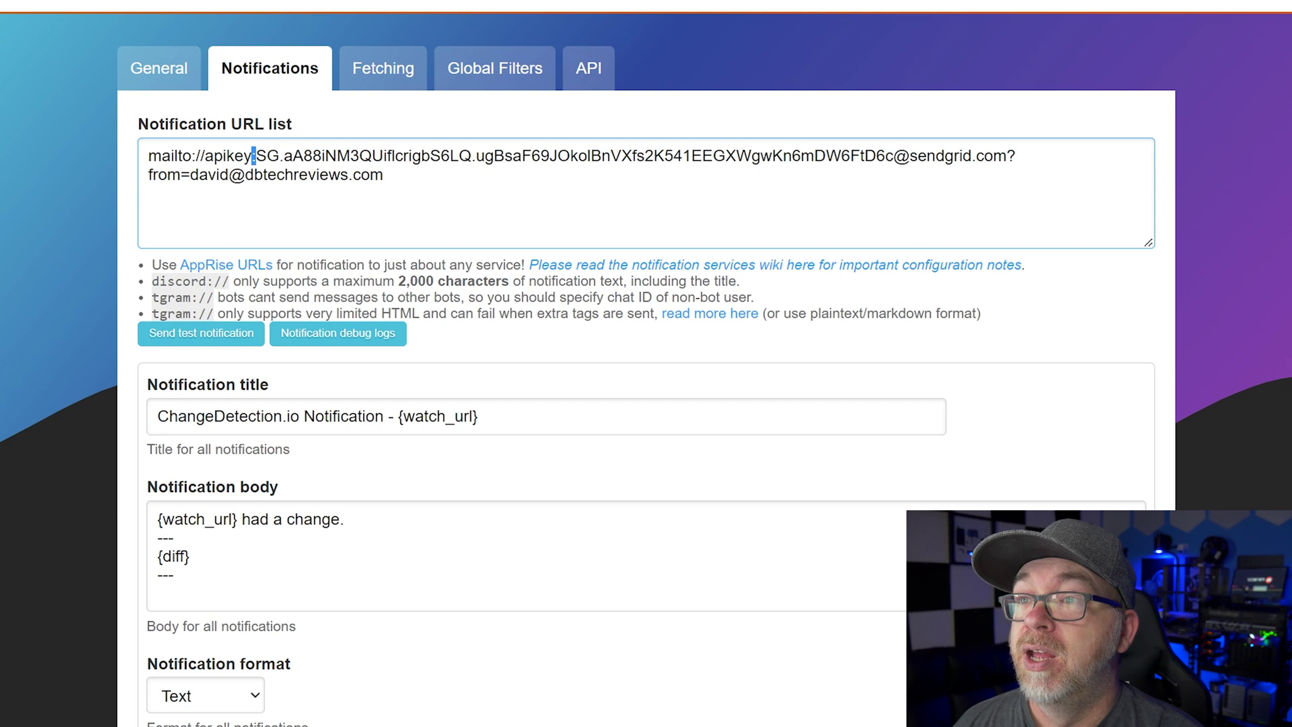
pyautogui.moveTo(204, 156); pyautogui.dragTo(893, 156)
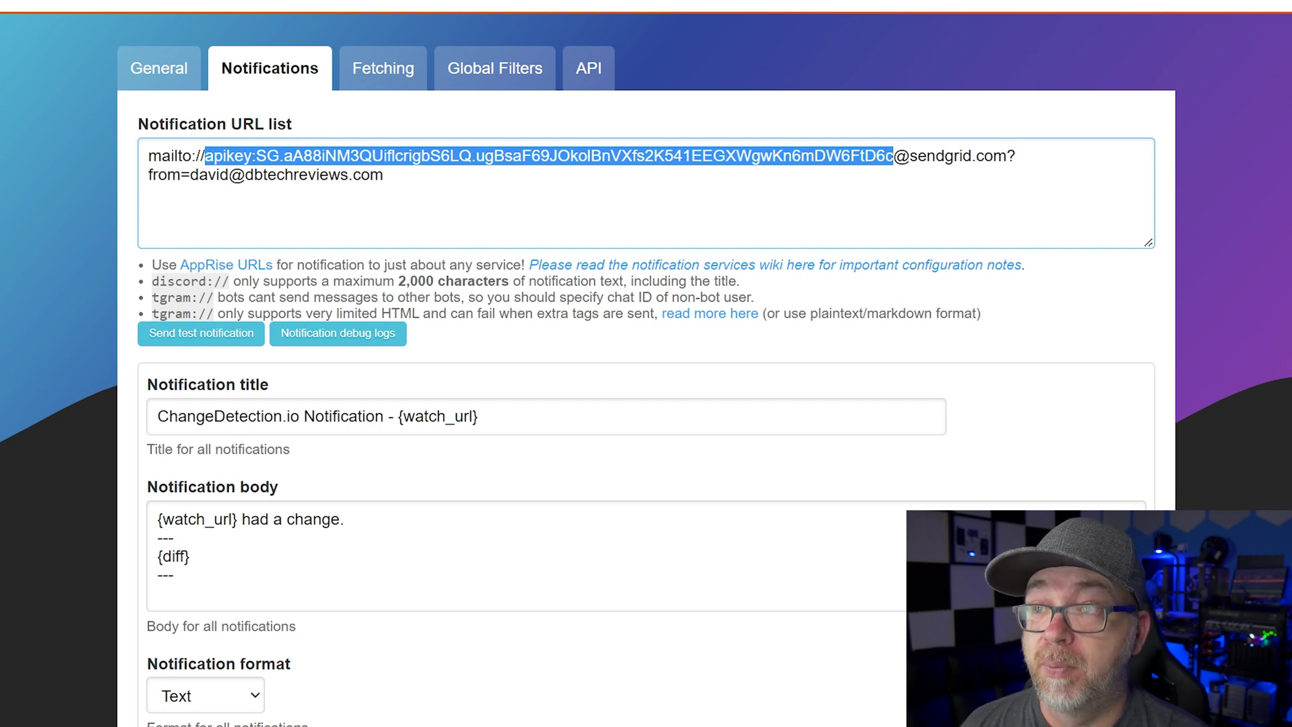
pyautogui.moveTo(190, 174); pyautogui.dragTo(383, 175)
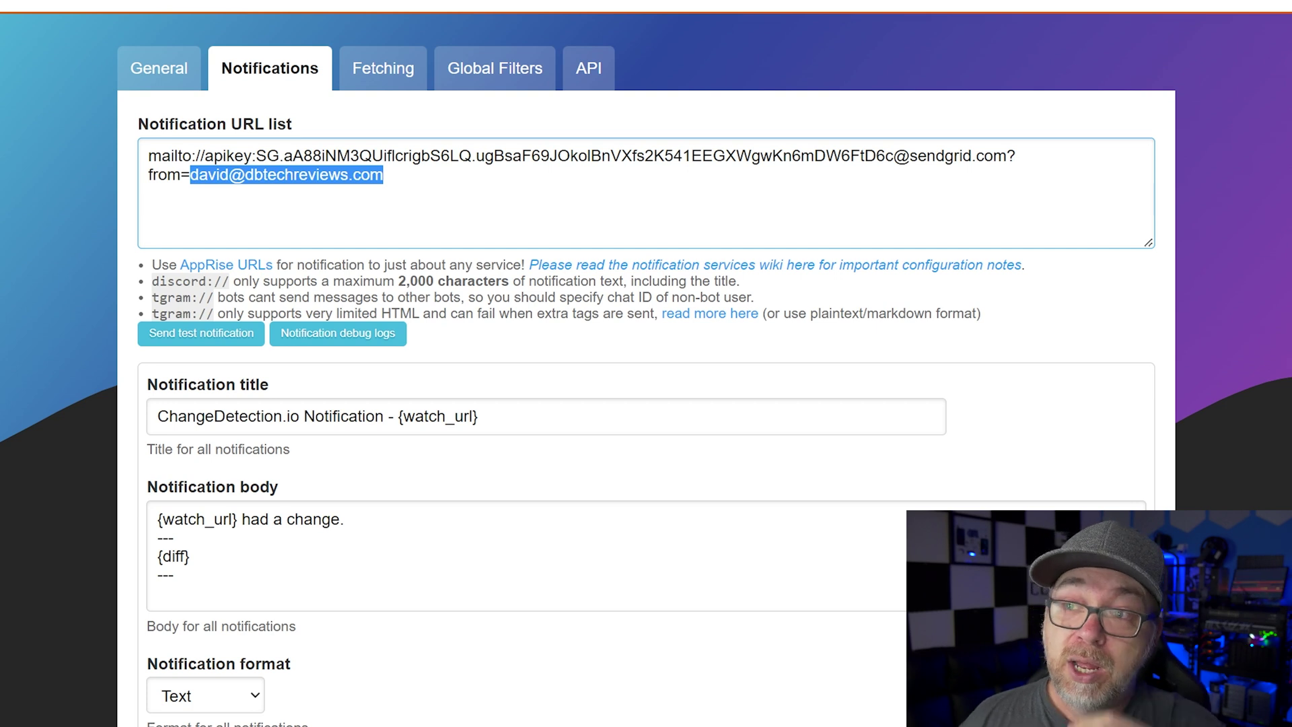
# Step: Send a test notification and open the received email in Gmail, following its link back to the notification settings
pyautogui.click(220, 341)
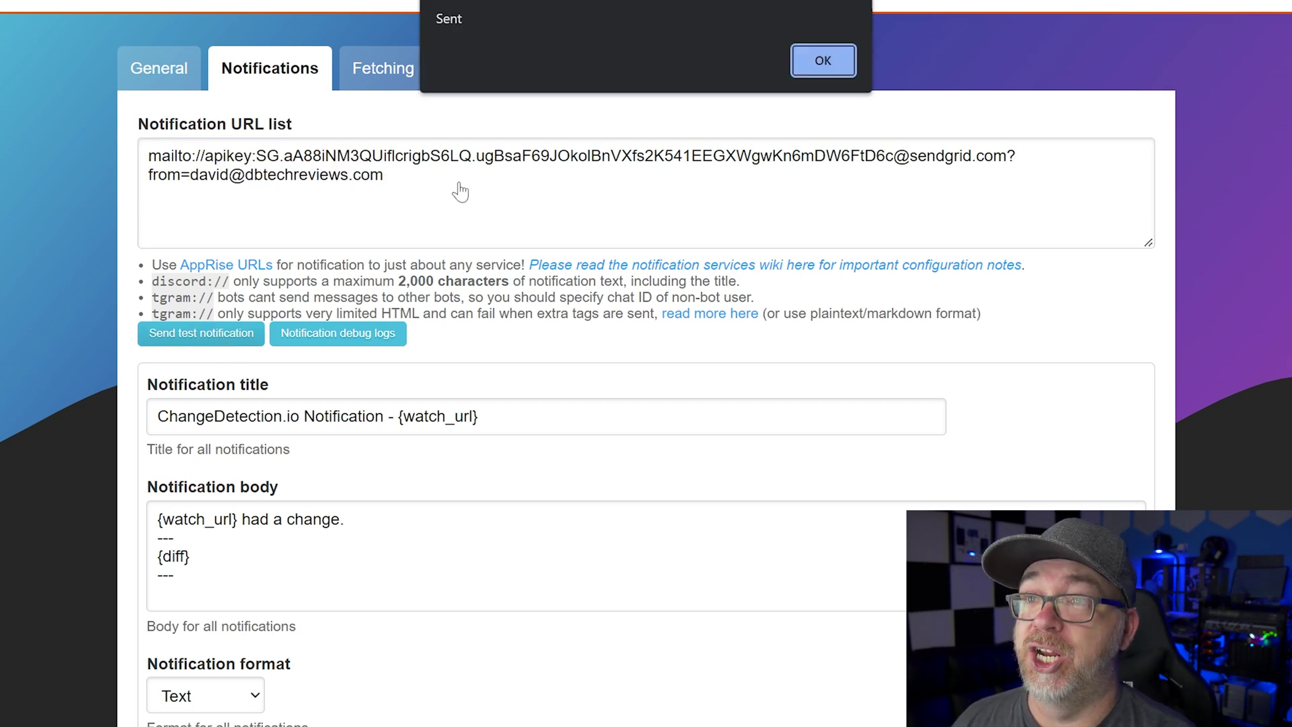
pyautogui.click(821, 60)
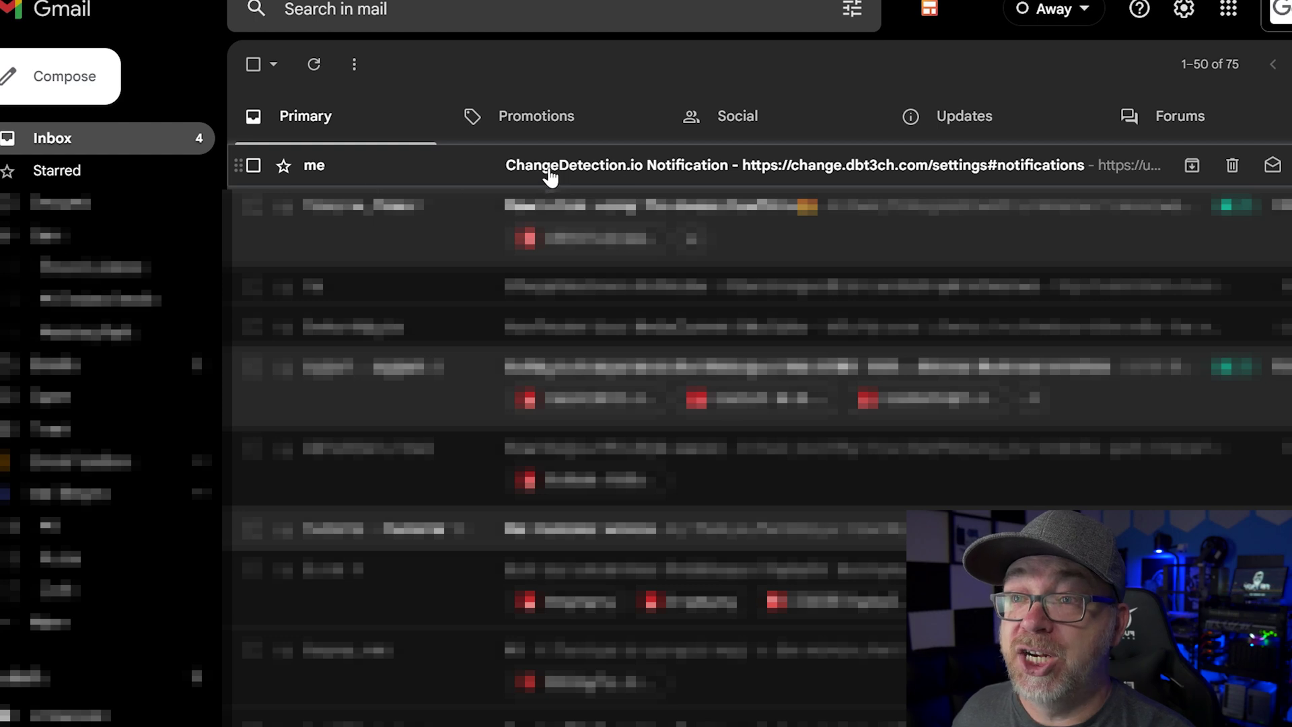
pyautogui.click(680, 176)
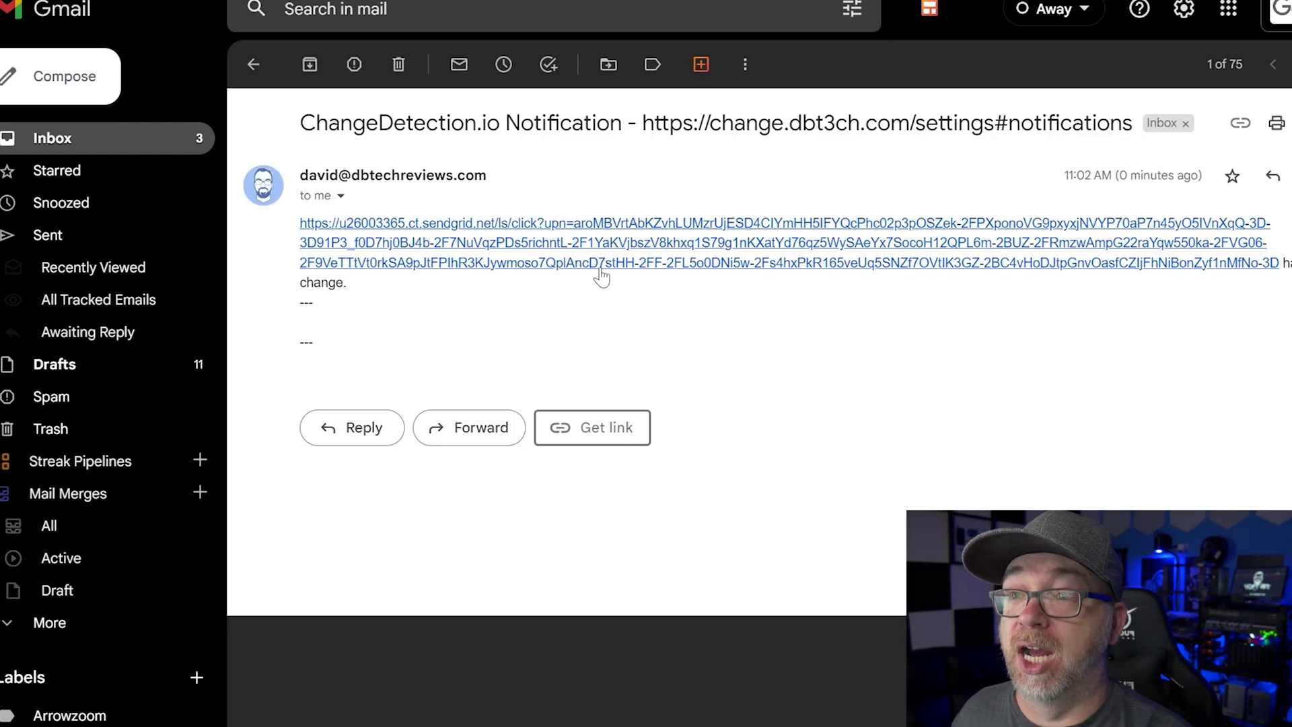
pyautogui.click(494, 252)
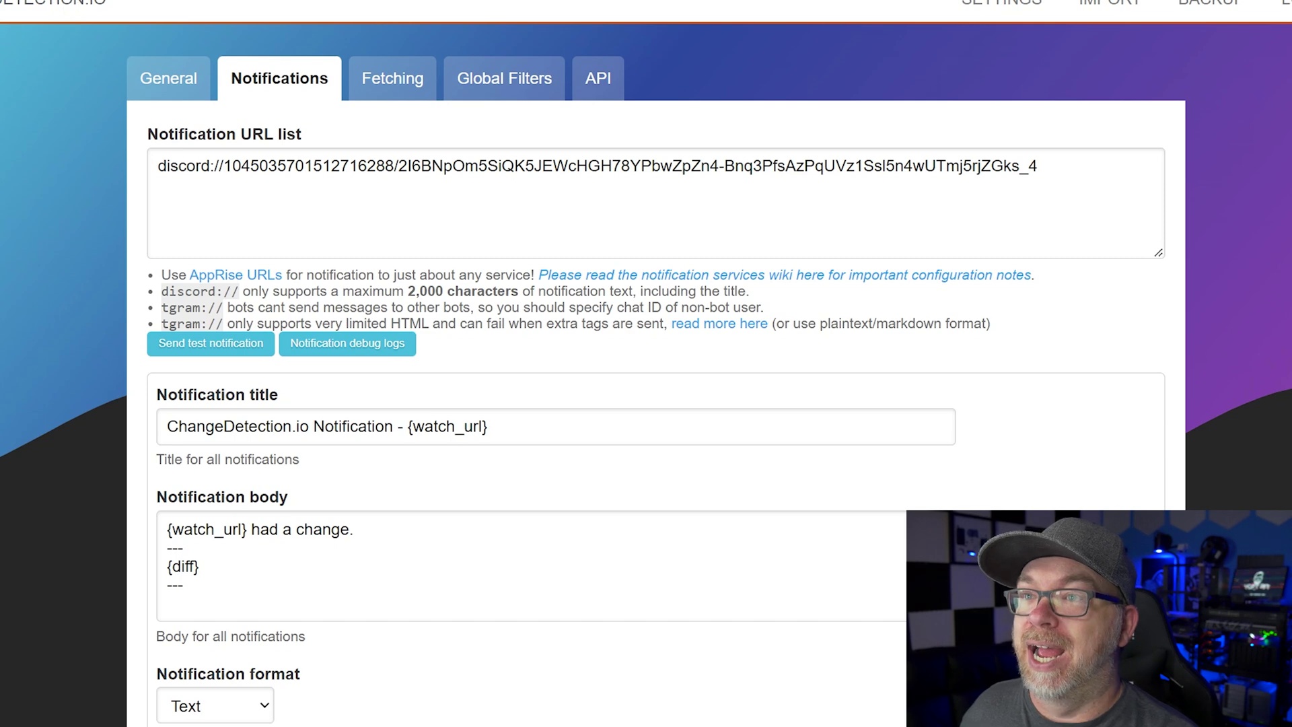
# Step: Return to the watch overview and reopen the settings
pyautogui.click(79, 6)
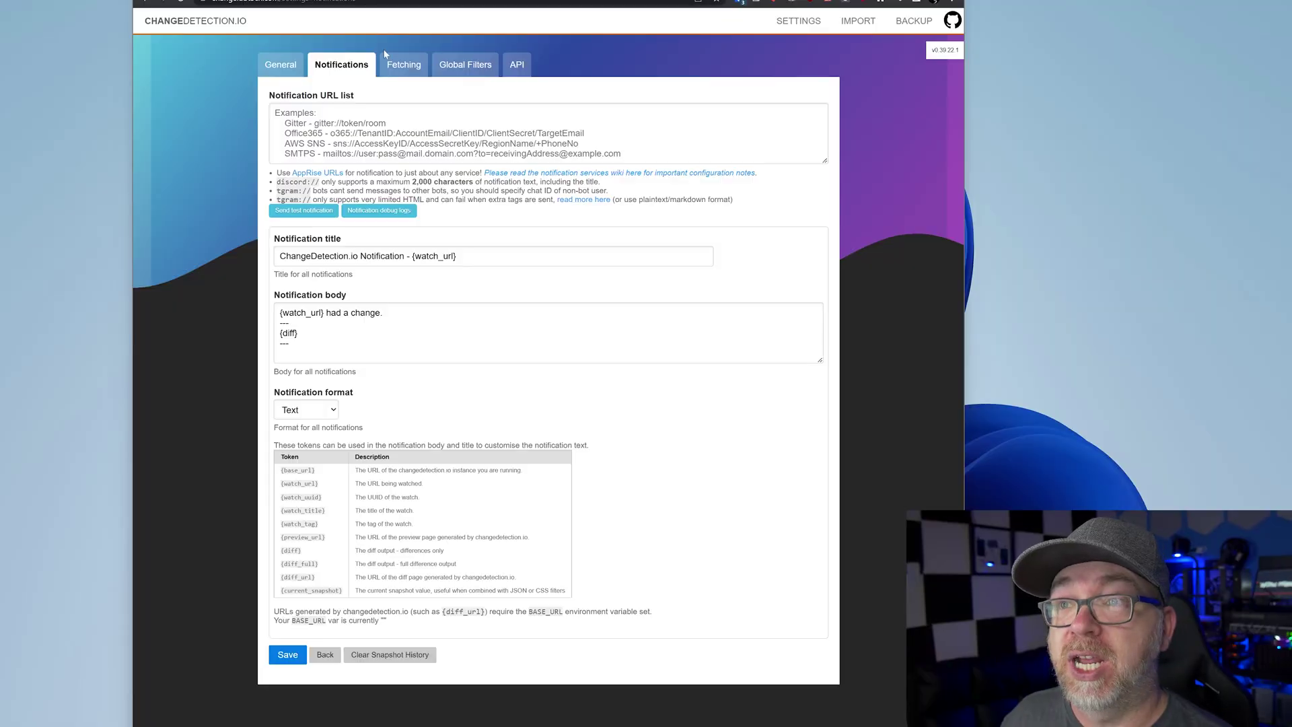
pyautogui.click(792, 24)
pyautogui.click(303, 297)
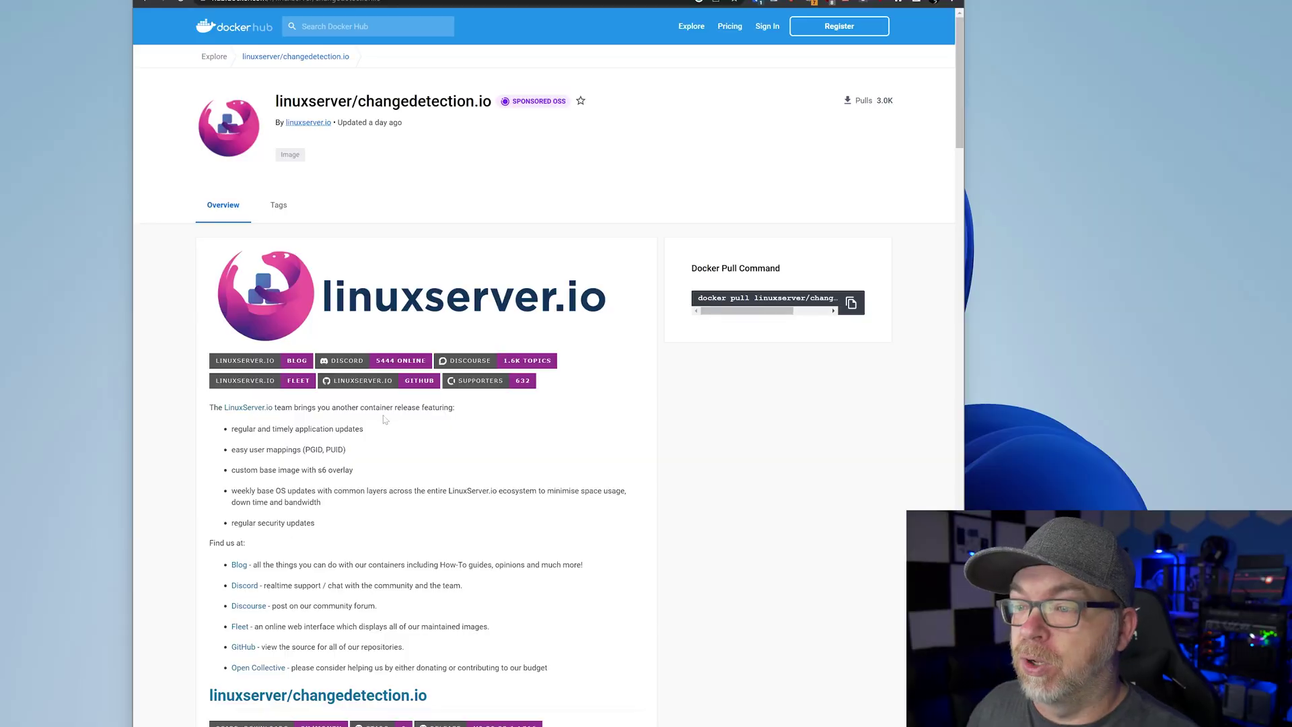
# Step: Examine the supported architectures, setup notes and docker-compose example on the linuxserver/changedetection.io Docker Hub page, highlighting the compose snippet
pyautogui.scroll(-8, 471, 363)
pyautogui.scroll(-3, 426, 363)
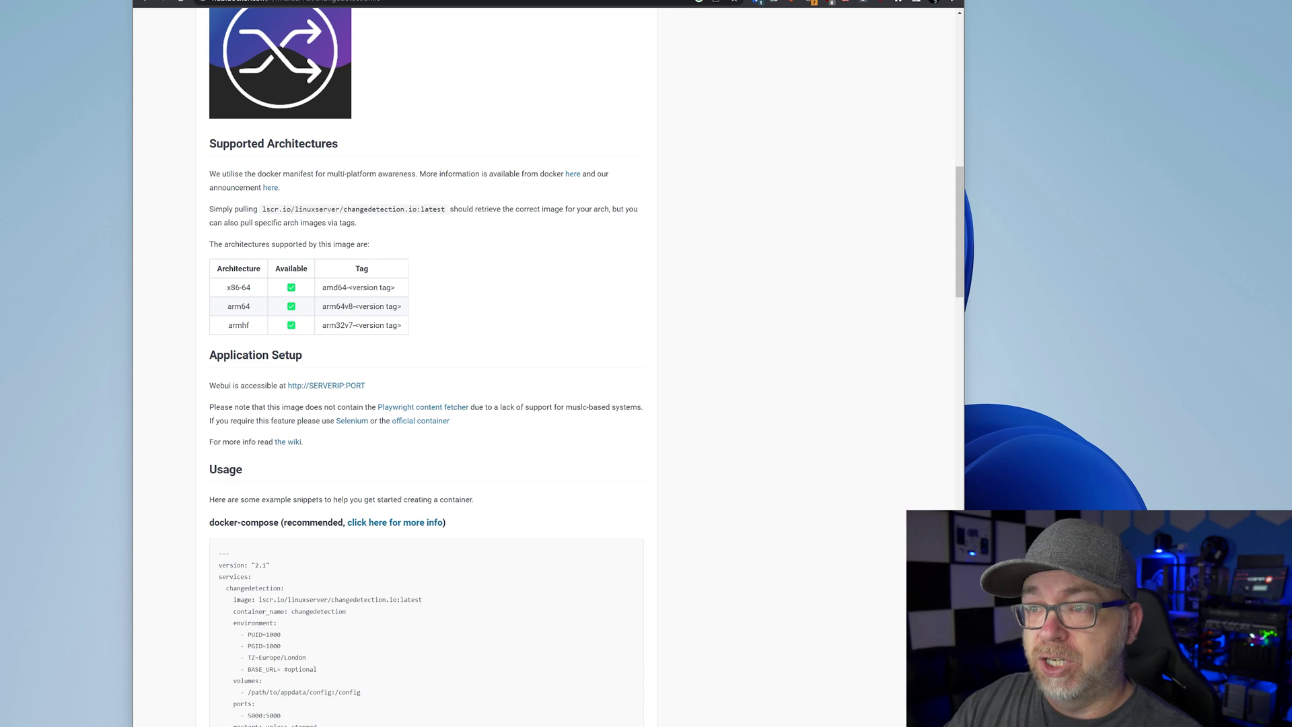
pyautogui.moveTo(227, 288); pyautogui.dragTo(255, 289)
pyautogui.click(228, 307)
pyautogui.doubleClick(228, 307)
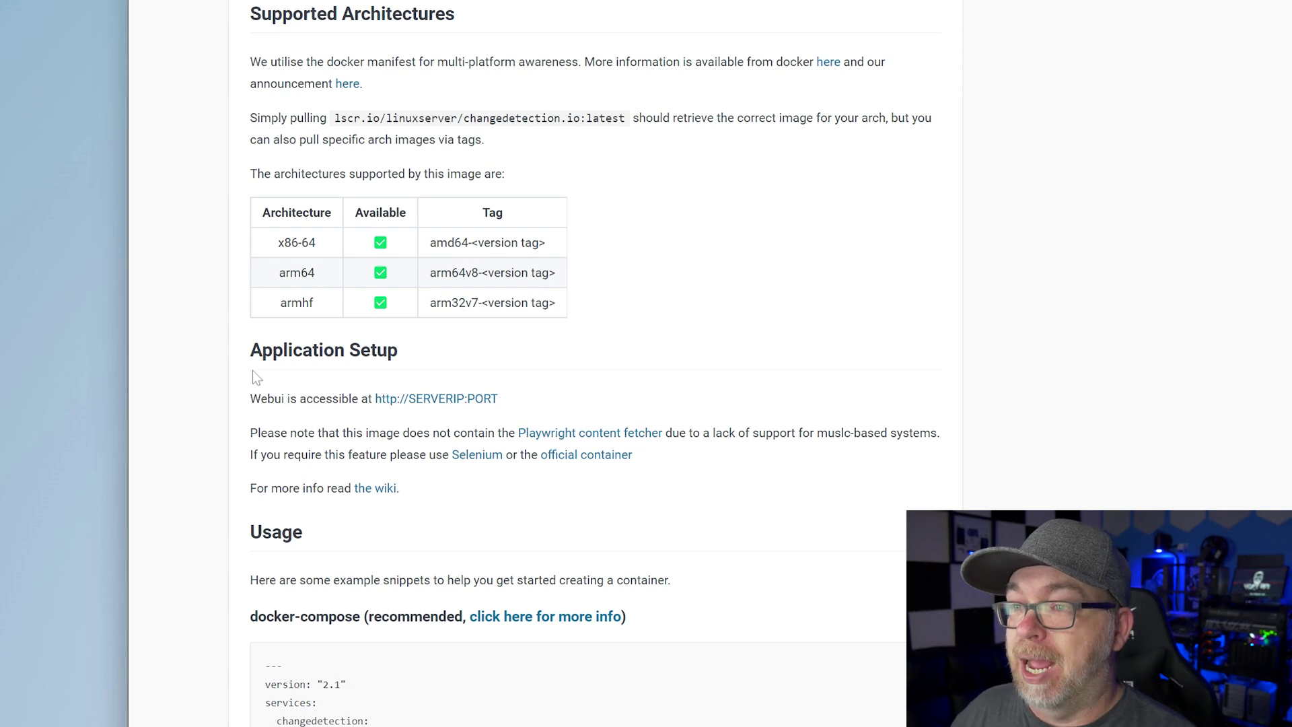
pyautogui.scroll(-3, 289, 387)
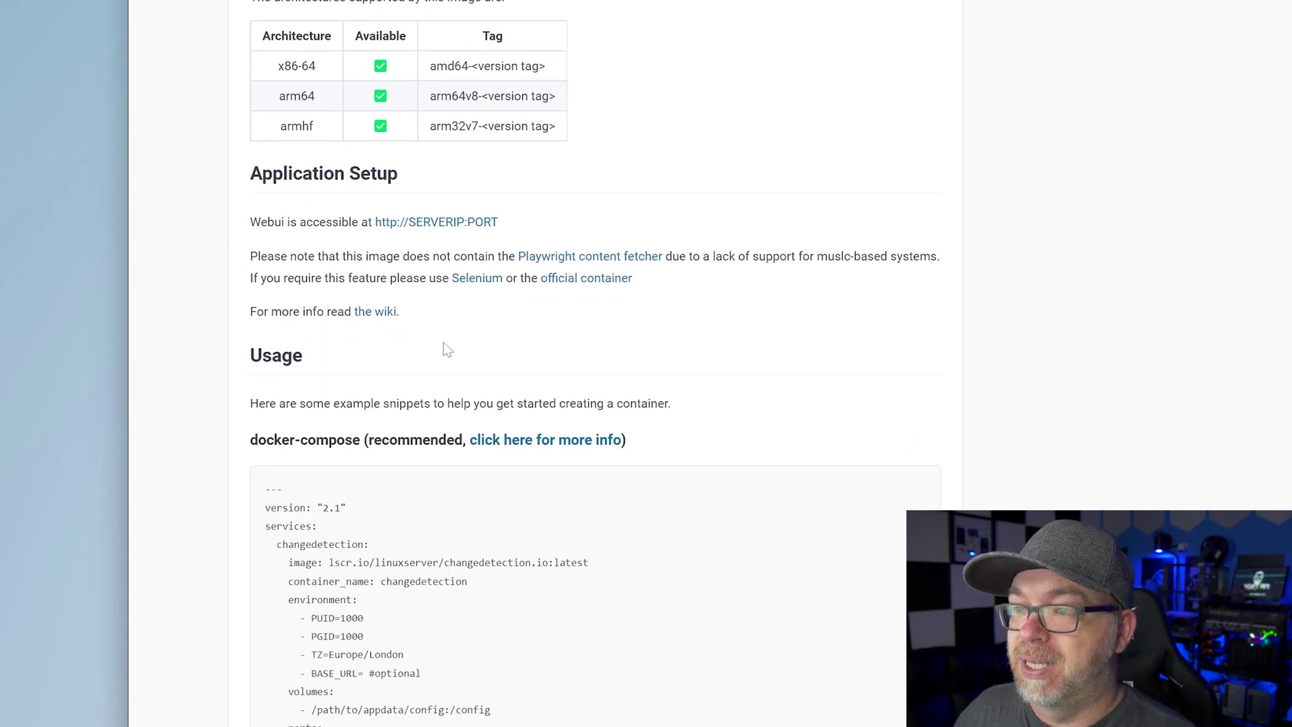
pyautogui.scroll(-3, 444, 346)
pyautogui.moveTo(266, 222); pyautogui.dragTo(487, 503)
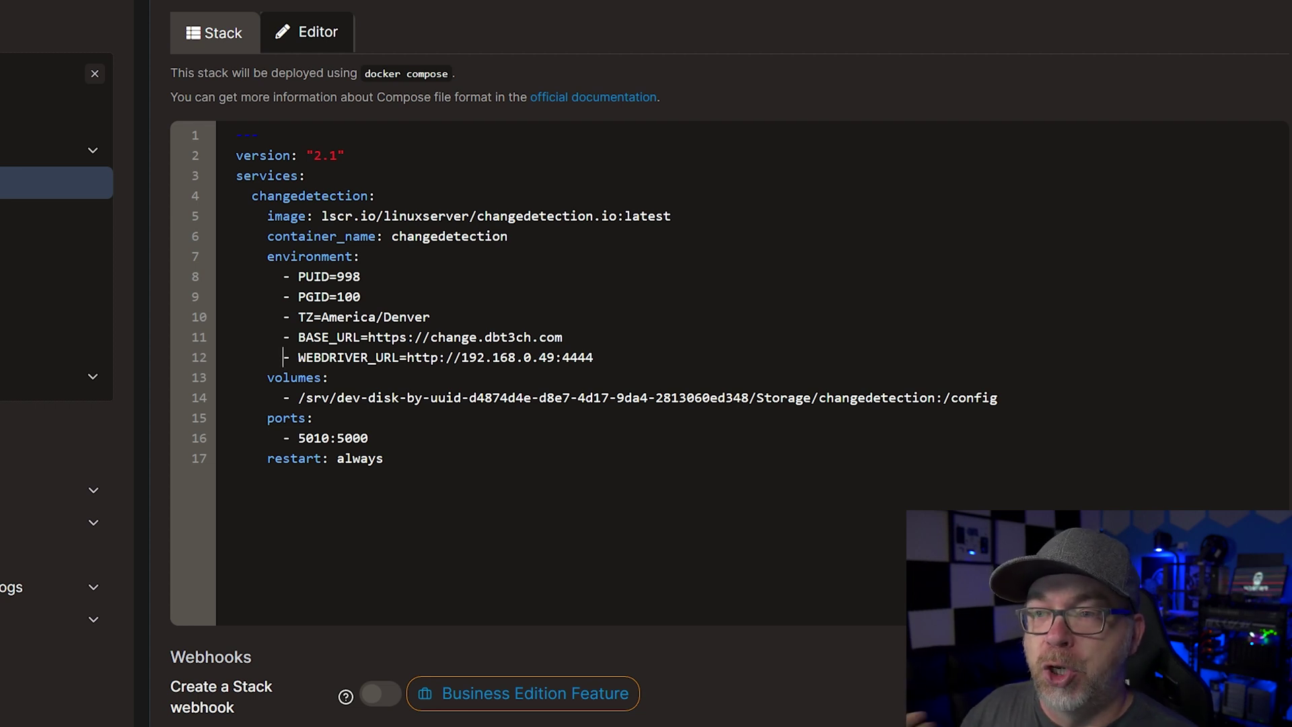
# Step: Point out the PUID variable in the Portainer stack file and begin an id command in the SSH terminal
pyautogui.moveTo(298, 277); pyautogui.dragTo(329, 277)
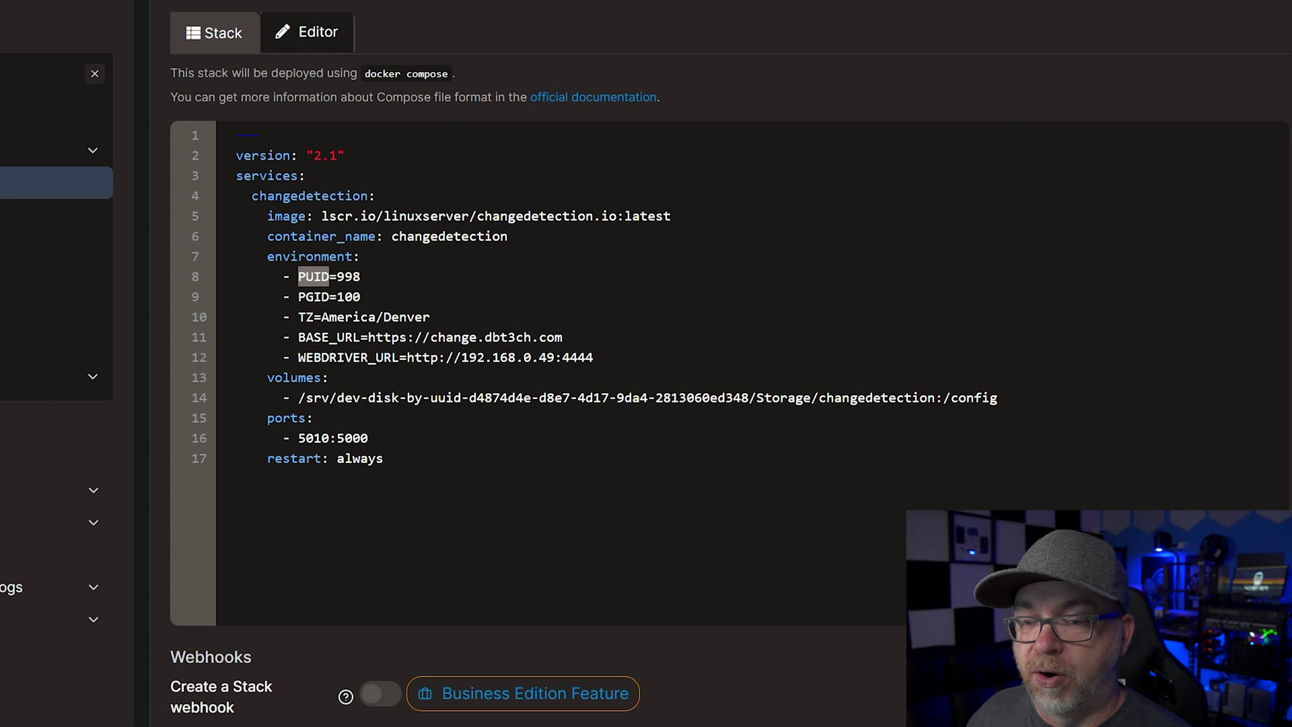
pyautogui.hotkey('alt', 'Tab')
pyautogui.write('id')
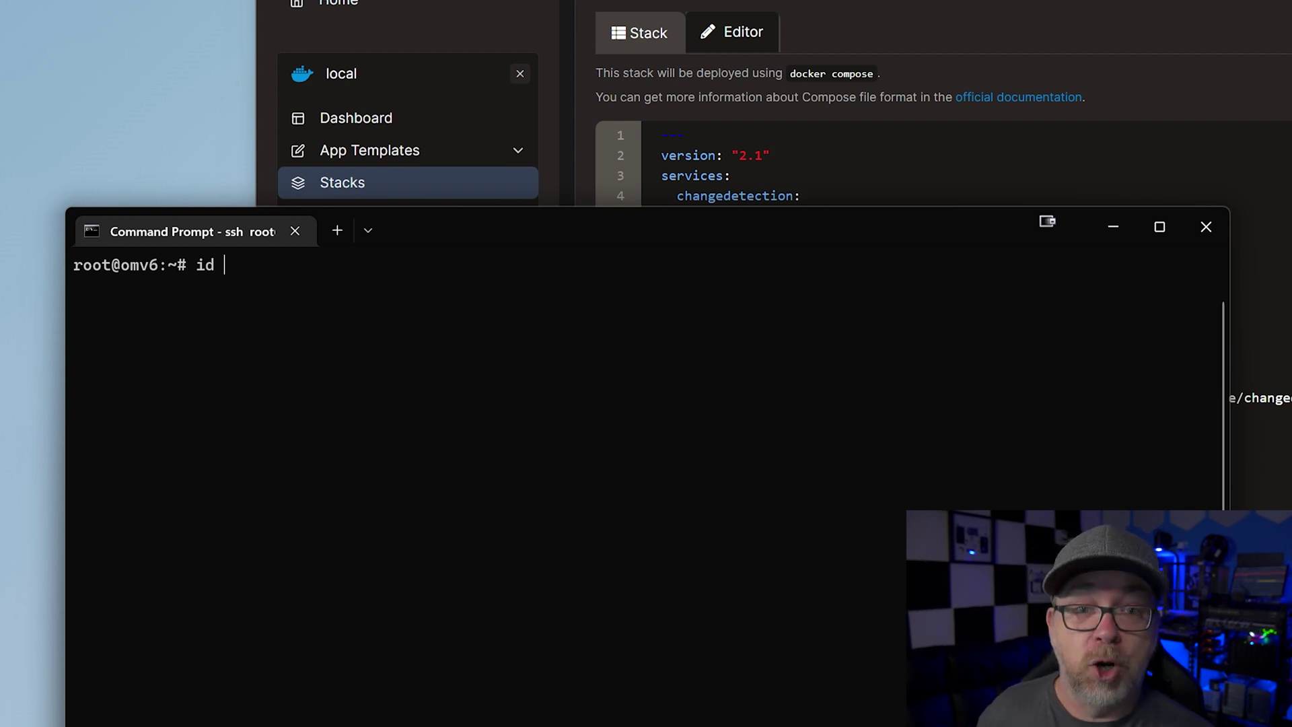
pyautogui.write('admin')
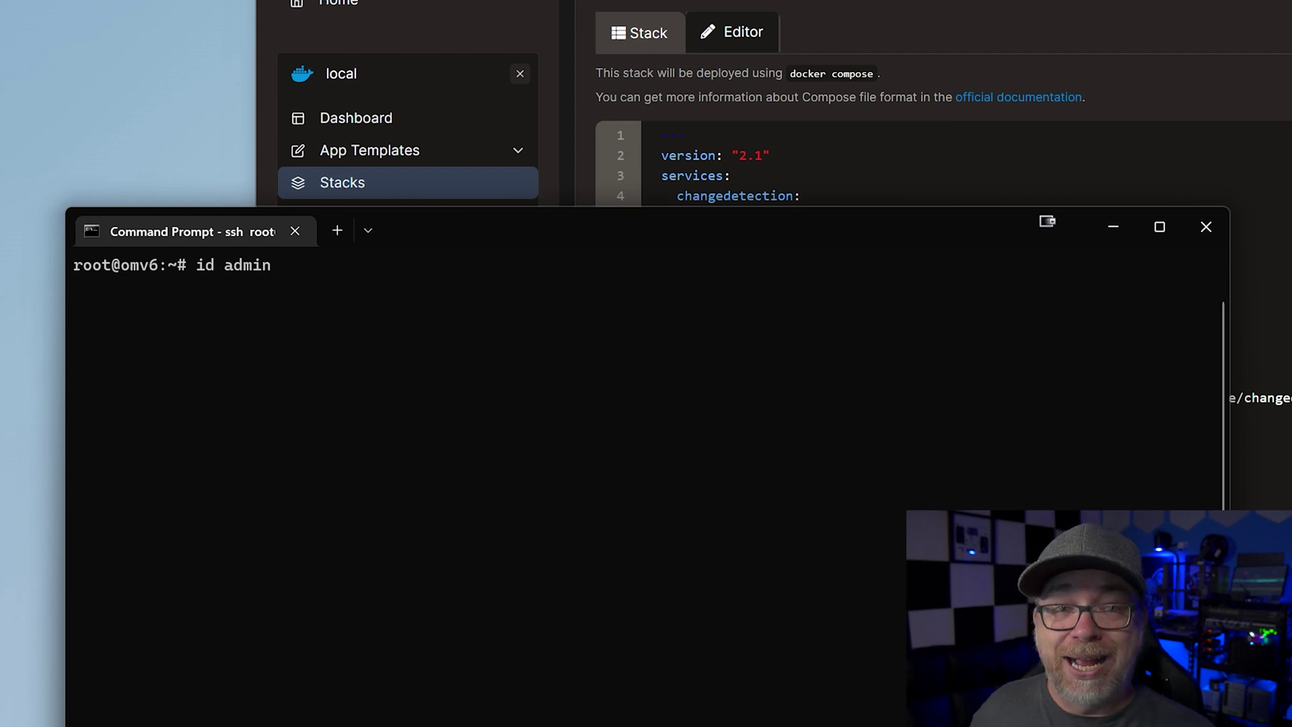
pyautogui.press('BackSpace')
pyautogui.press('BackSpace')
pyautogui.press('BackSpace')
pyautogui.press('BackSpace')
pyautogui.press('BackSpace')
pyautogui.write('dbtech')
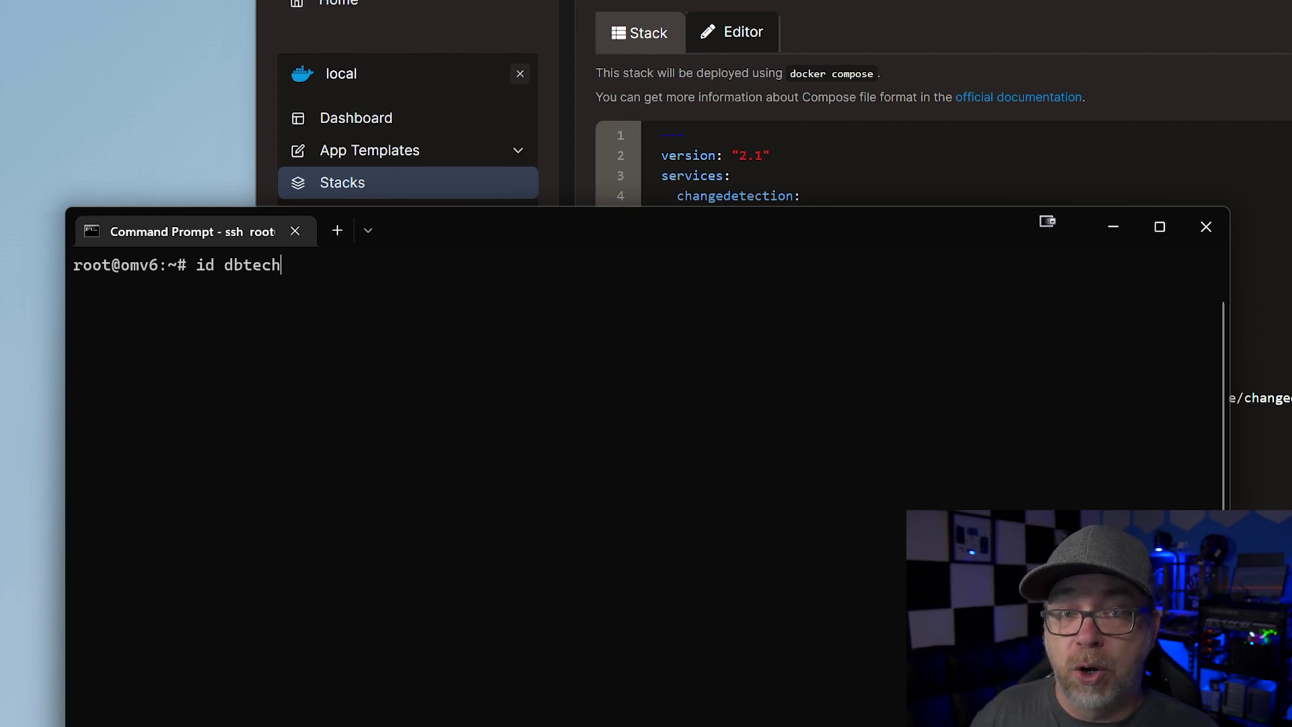
pyautogui.press('BackSpace')
pyautogui.press('BackSpace')
pyautogui.press('BackSpace')
pyautogui.press('BackSpace')
pyautogui.press('BackSpace')
pyautogui.press('BackSpace')
pyautogui.write('sfmin')
pyautogui.press('BackSpace')
pyautogui.press('BackSpace')
pyautogui.press('BackSpace')
pyautogui.press('BackSpace')
pyautogui.press('BackSpace')
# Step: Complete the id command with the user admin and run it
pyautogui.write('admin')
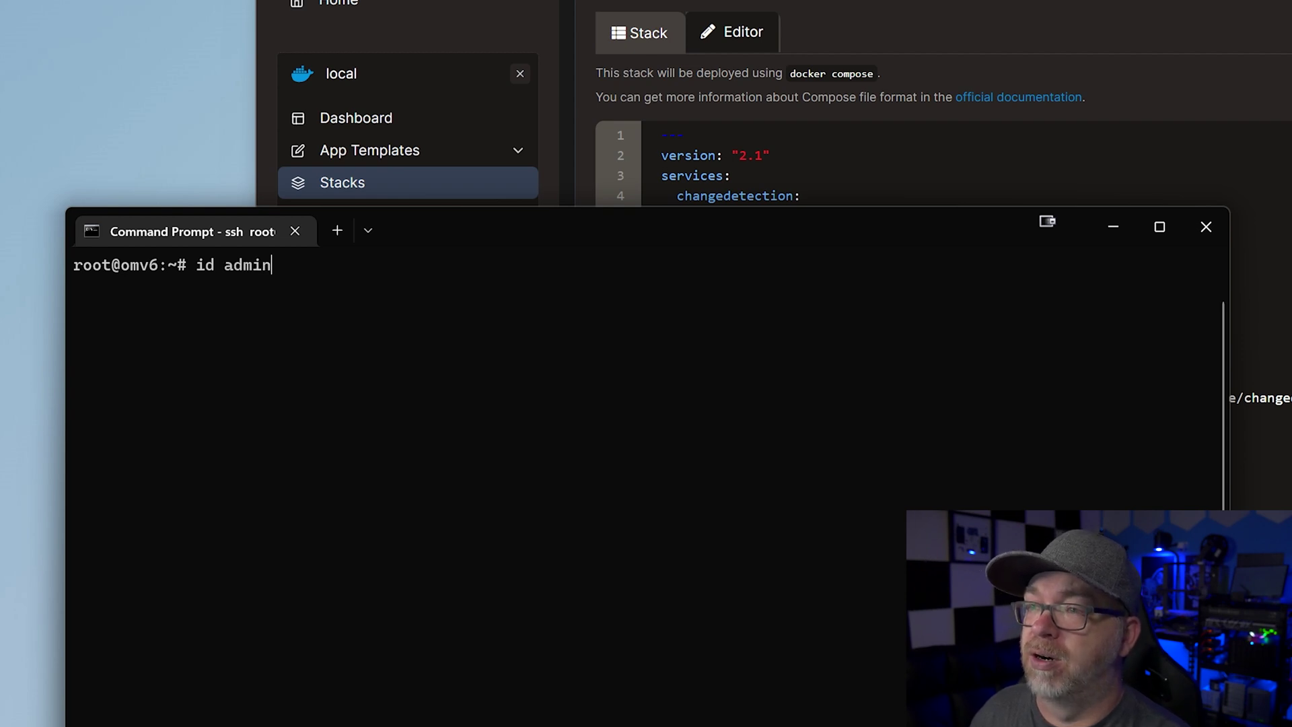
pyautogui.press('Return')
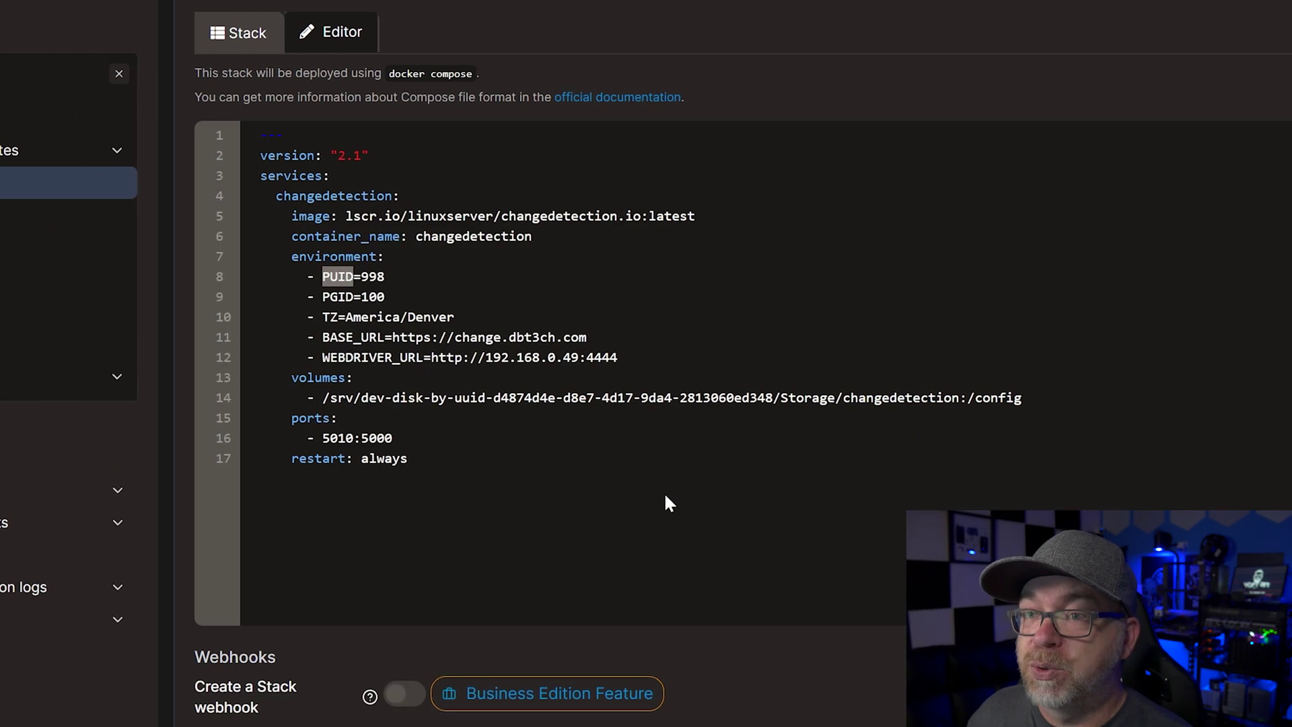
# Step: Back in the Portainer stack file, point out TZ and BASE_URL and comment out the WEBDRIVER_URL line with #
pyautogui.click(361, 317)
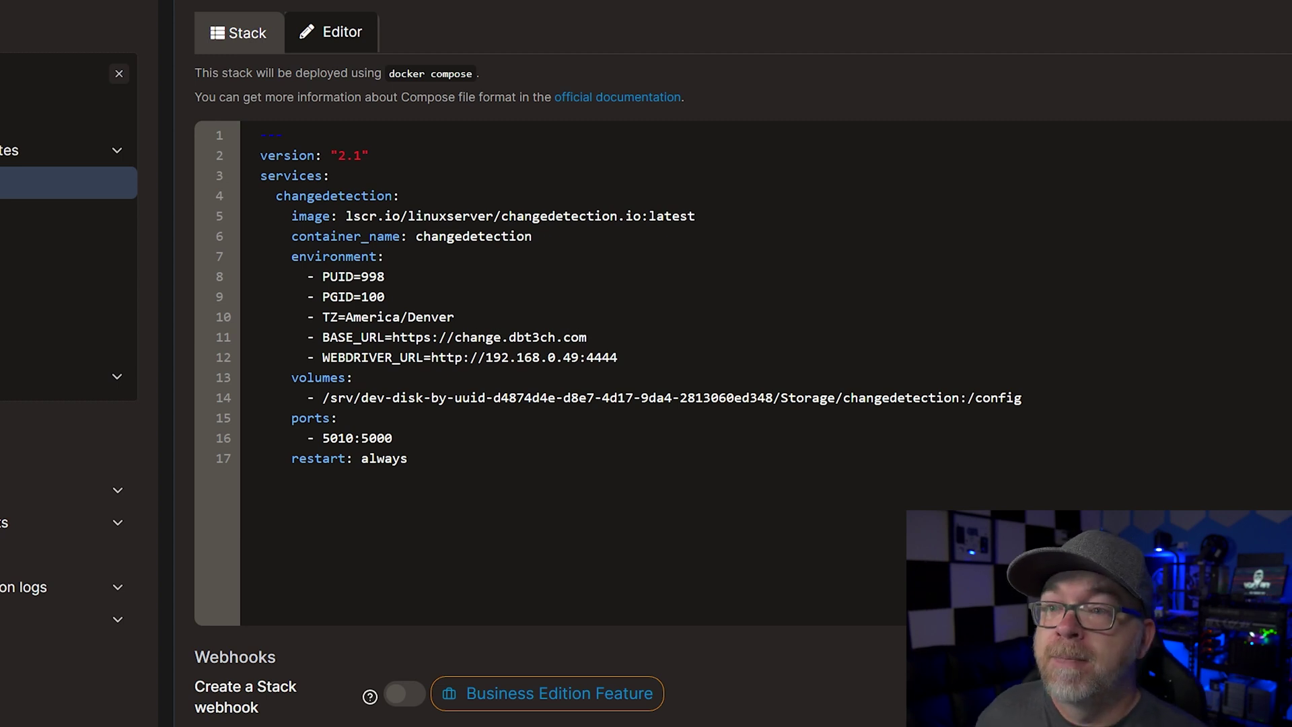
pyautogui.moveTo(369, 337); pyautogui.dragTo(579, 337)
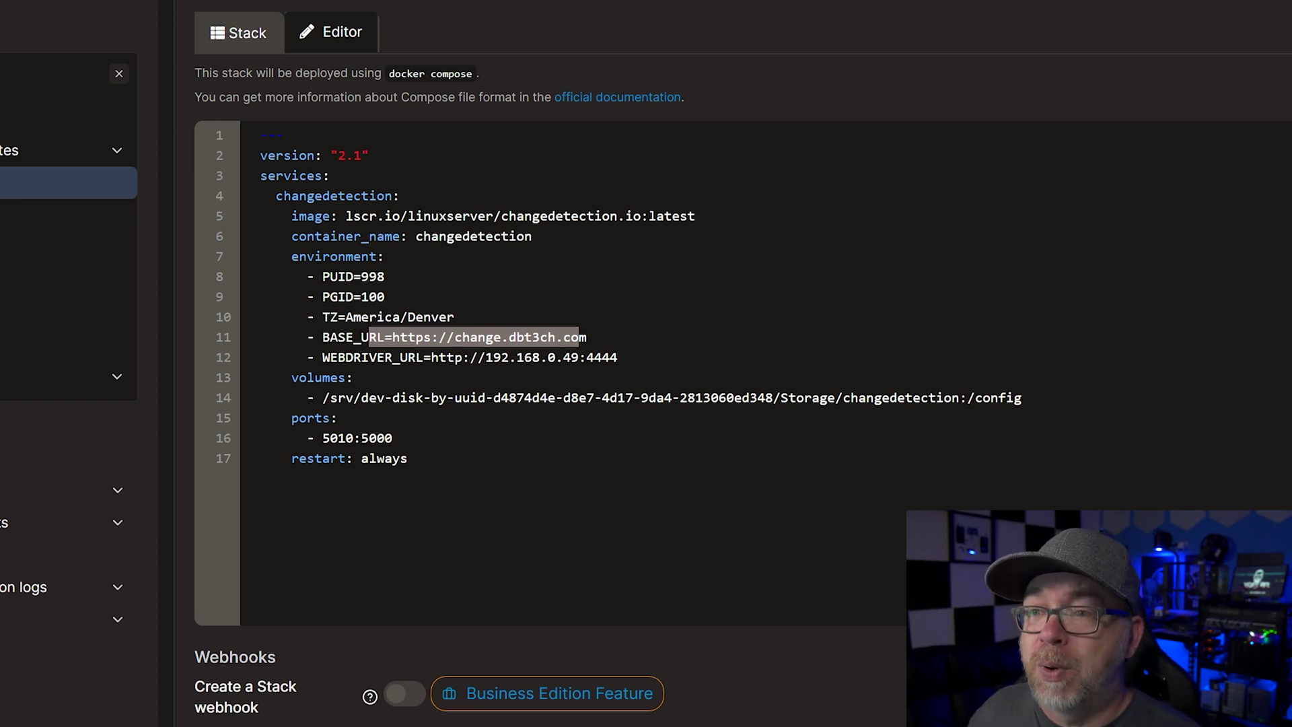
pyautogui.click(308, 357)
pyautogui.write('#')
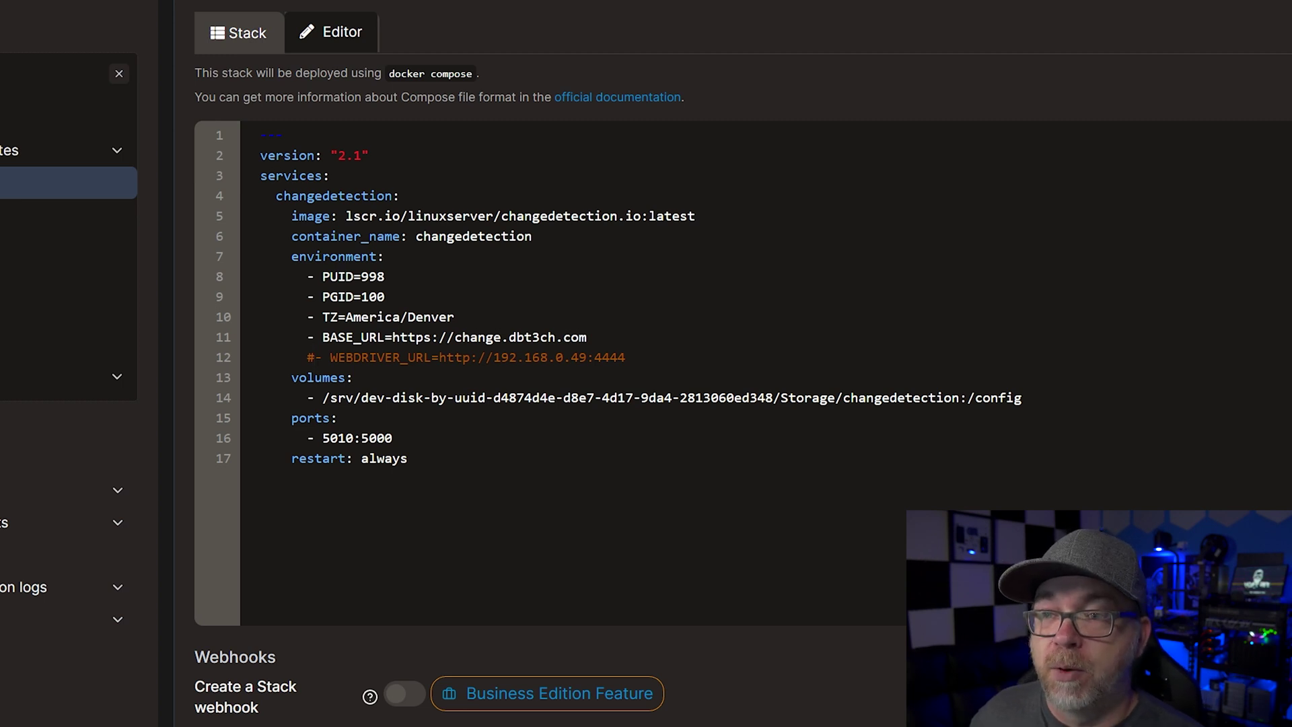
# Step: Examine the host and container sides of the volume mapping and the port mapping in the compose file
pyautogui.moveTo(323, 397); pyautogui.dragTo(958, 398)
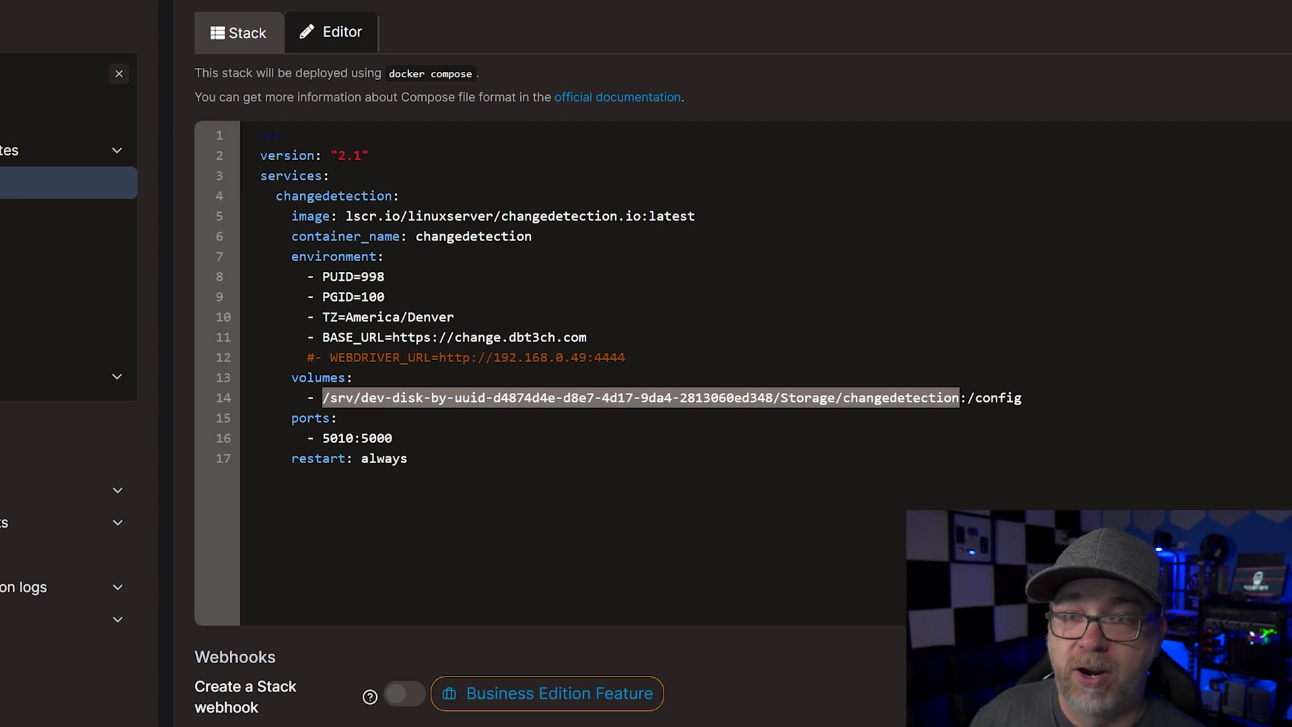
pyautogui.click(960, 397)
pyautogui.moveTo(960, 398); pyautogui.dragTo(1021, 398)
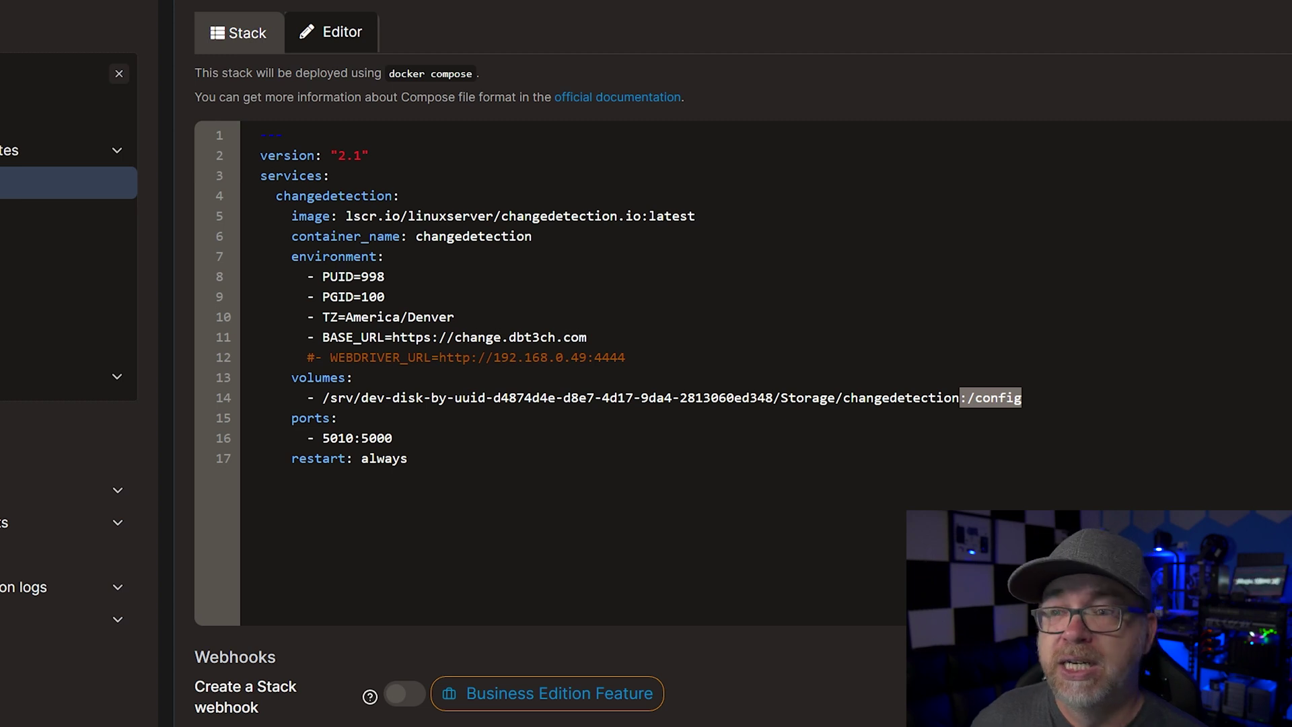
pyautogui.doubleClick(337, 438)
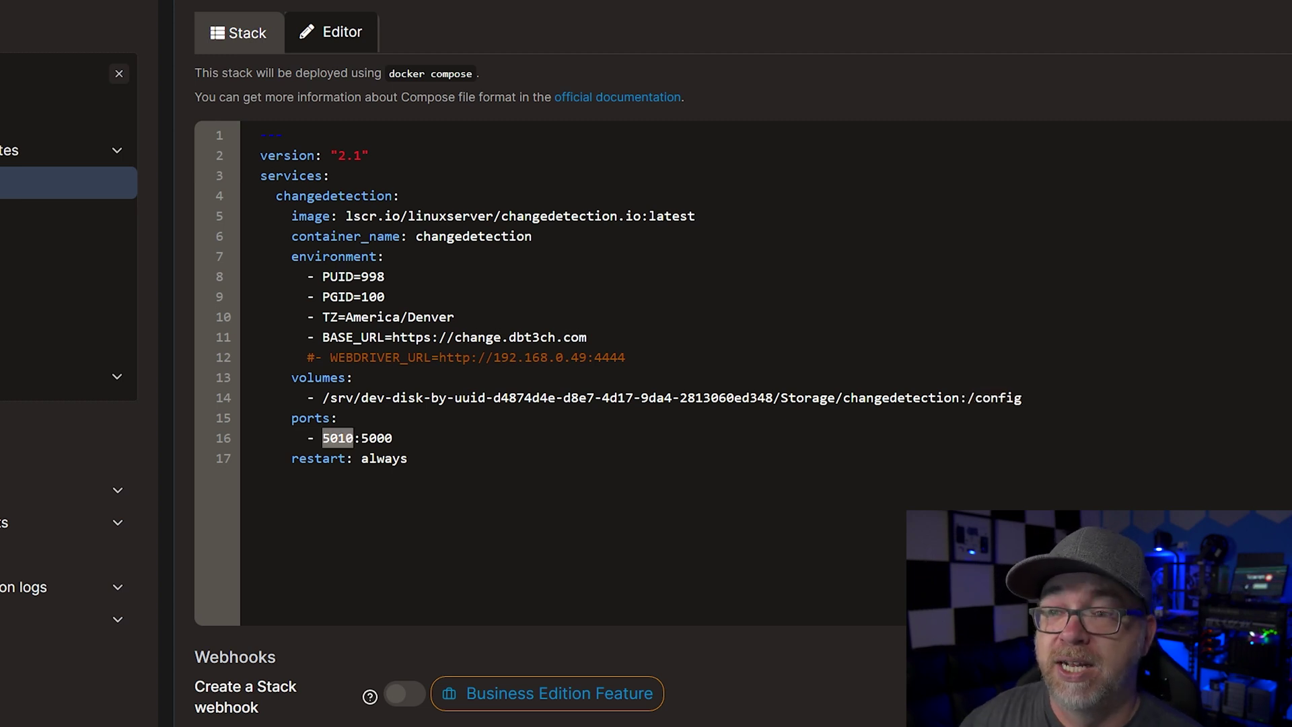
pyautogui.moveTo(354, 438); pyautogui.dragTo(393, 438)
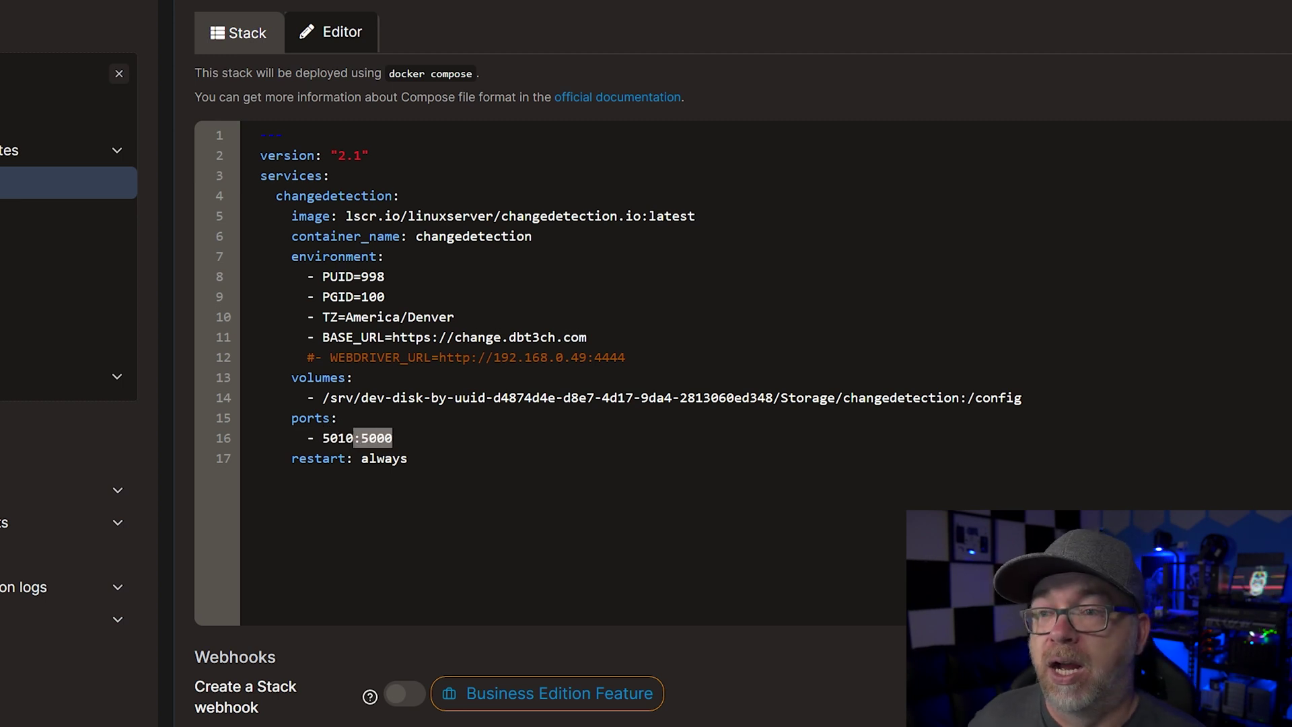
pyautogui.doubleClick(338, 437)
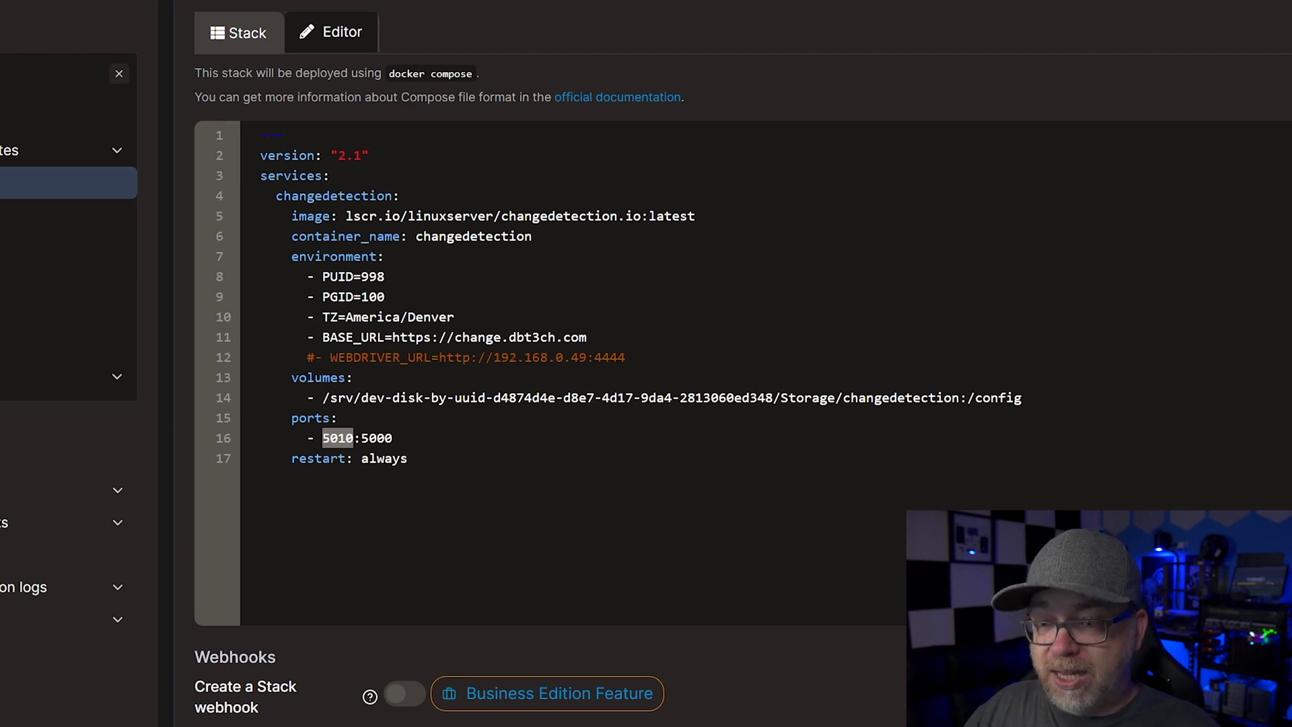
pyautogui.click(397, 528)
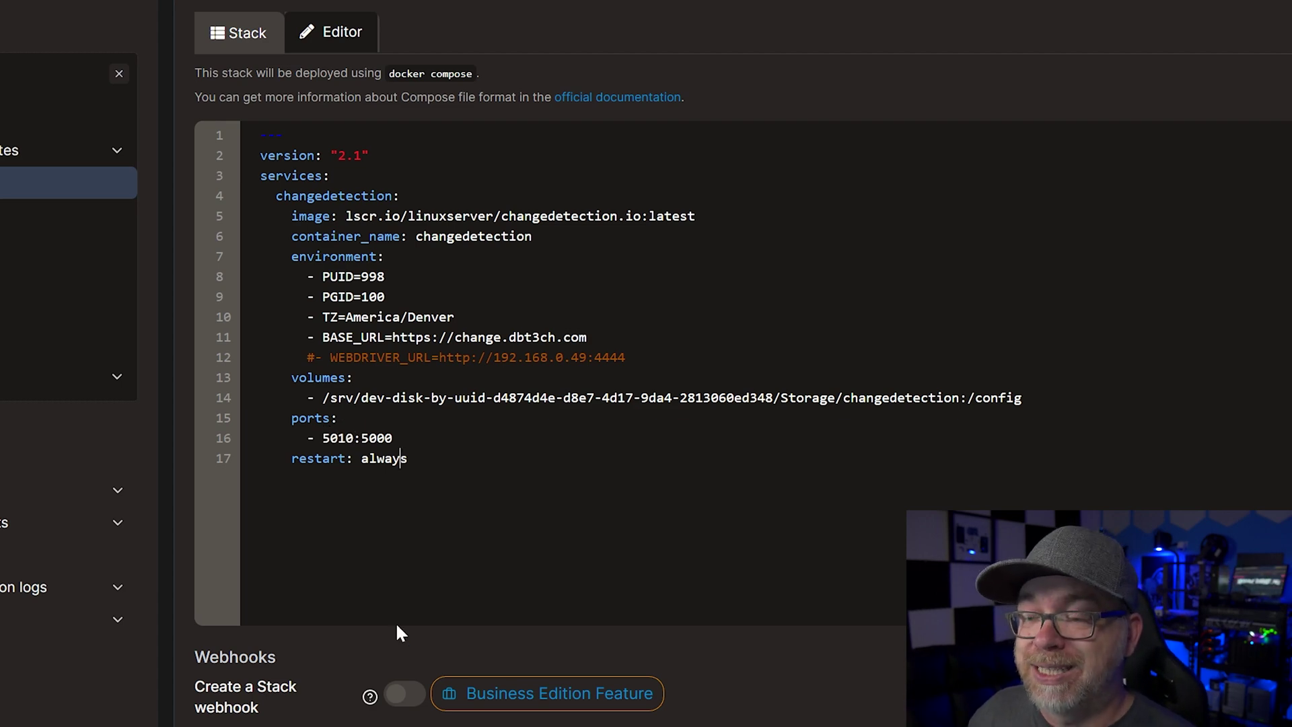
# Step: Update the changedetection stack with the edited compose file and confirm the update
pyautogui.scroll(-10, 357, 490)
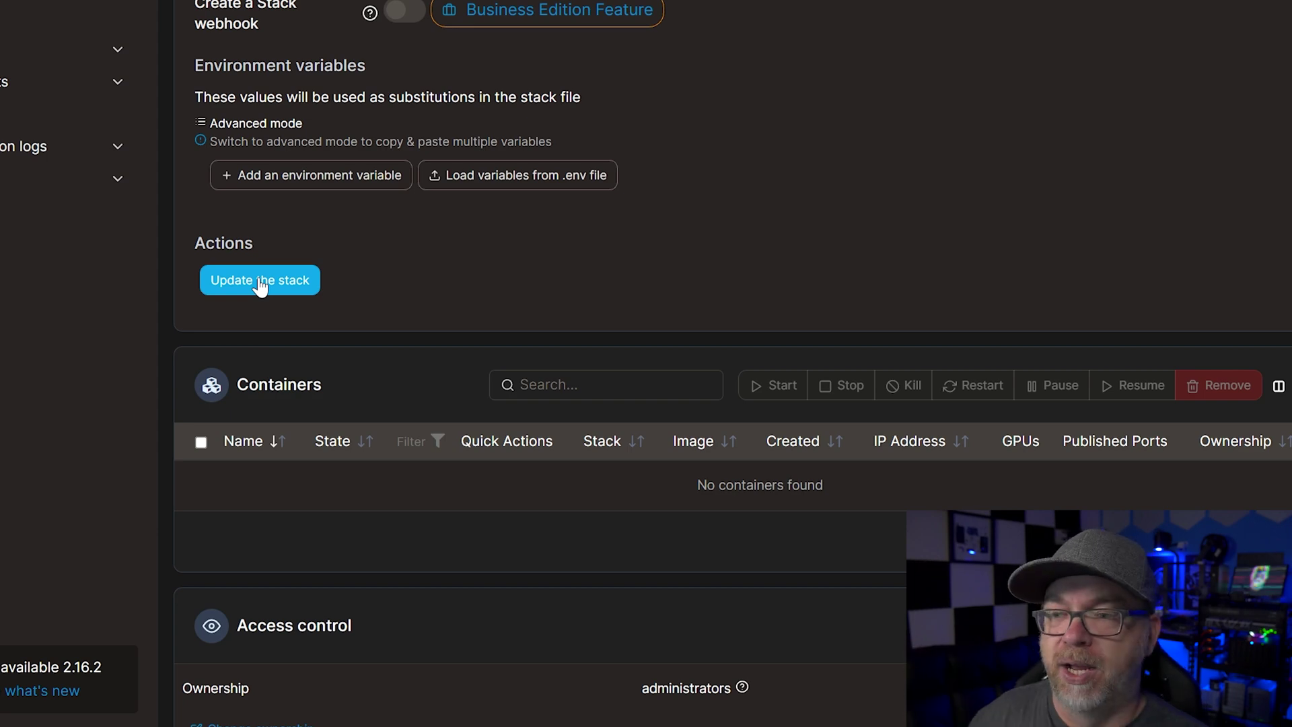
pyautogui.click(259, 282)
pyautogui.click(673, 218)
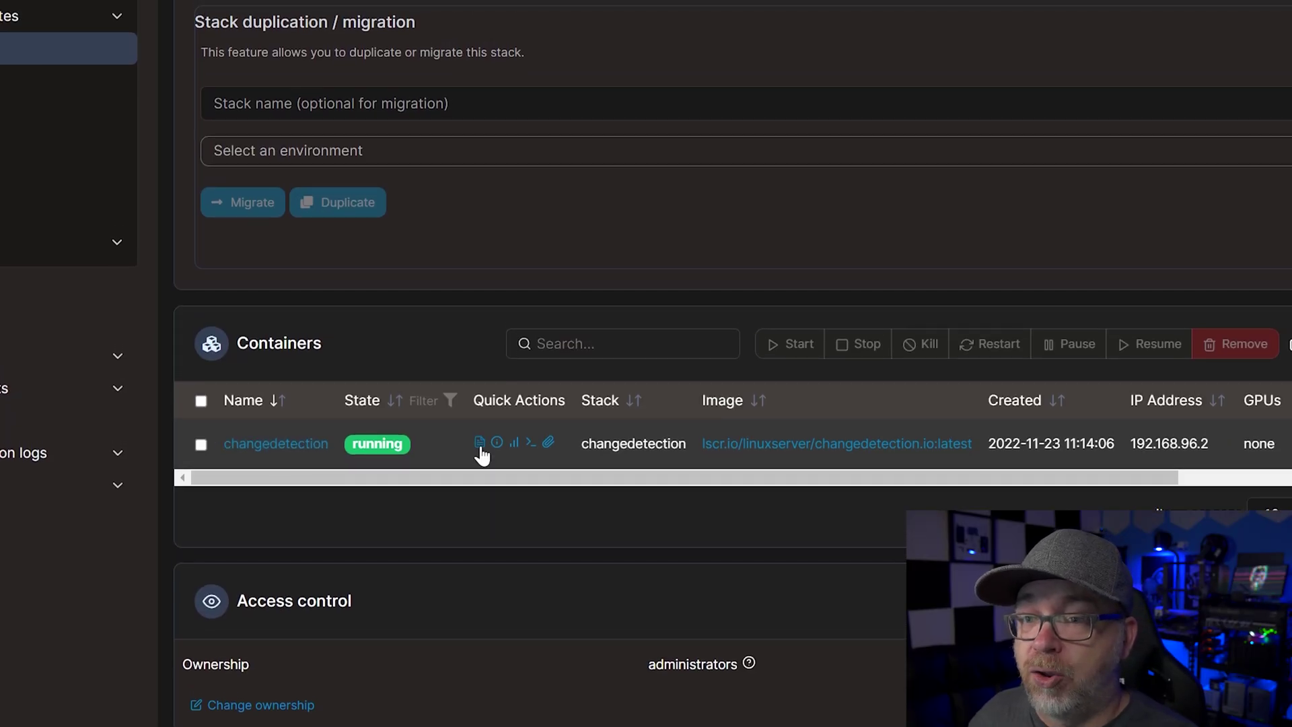
# Step: Check the changedetection container's logs and open change.dbt3ch.com in a new browser tab
pyautogui.click(479, 442)
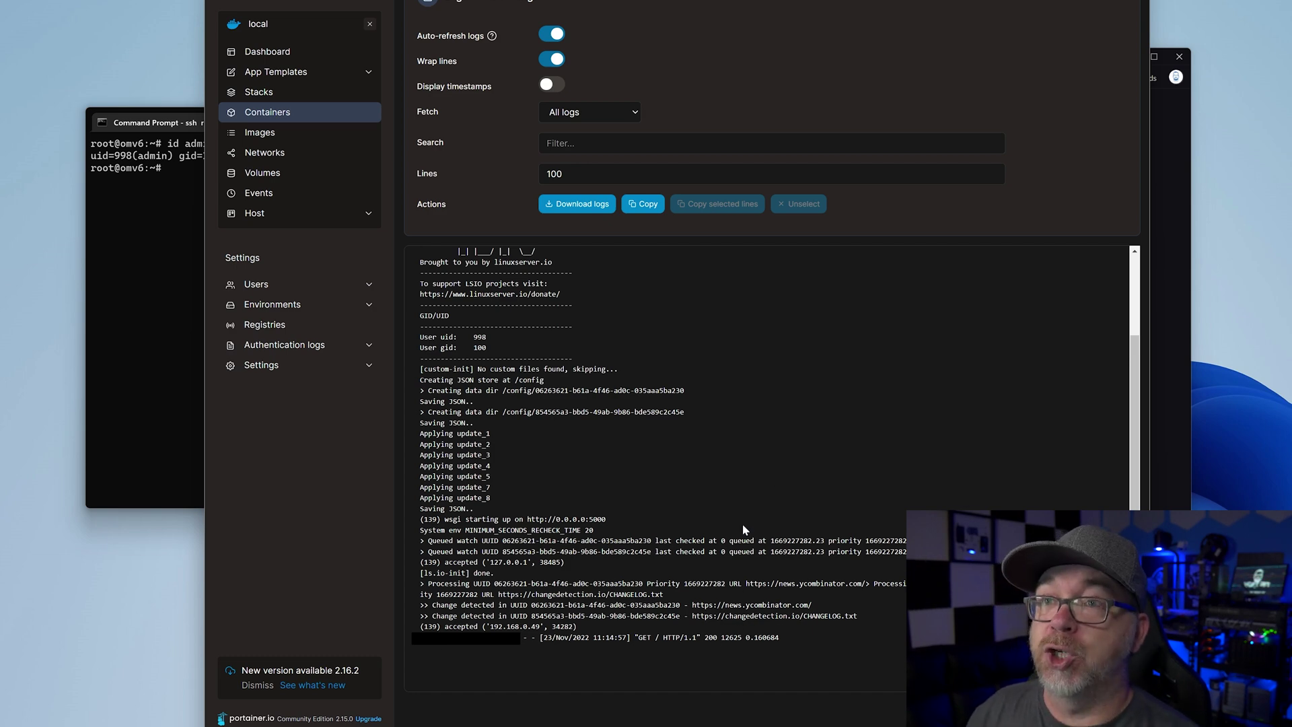
pyautogui.hotkey('ctrl', 't')
pyautogui.write('change.dbt3ch.com')
pyautogui.press('Return')
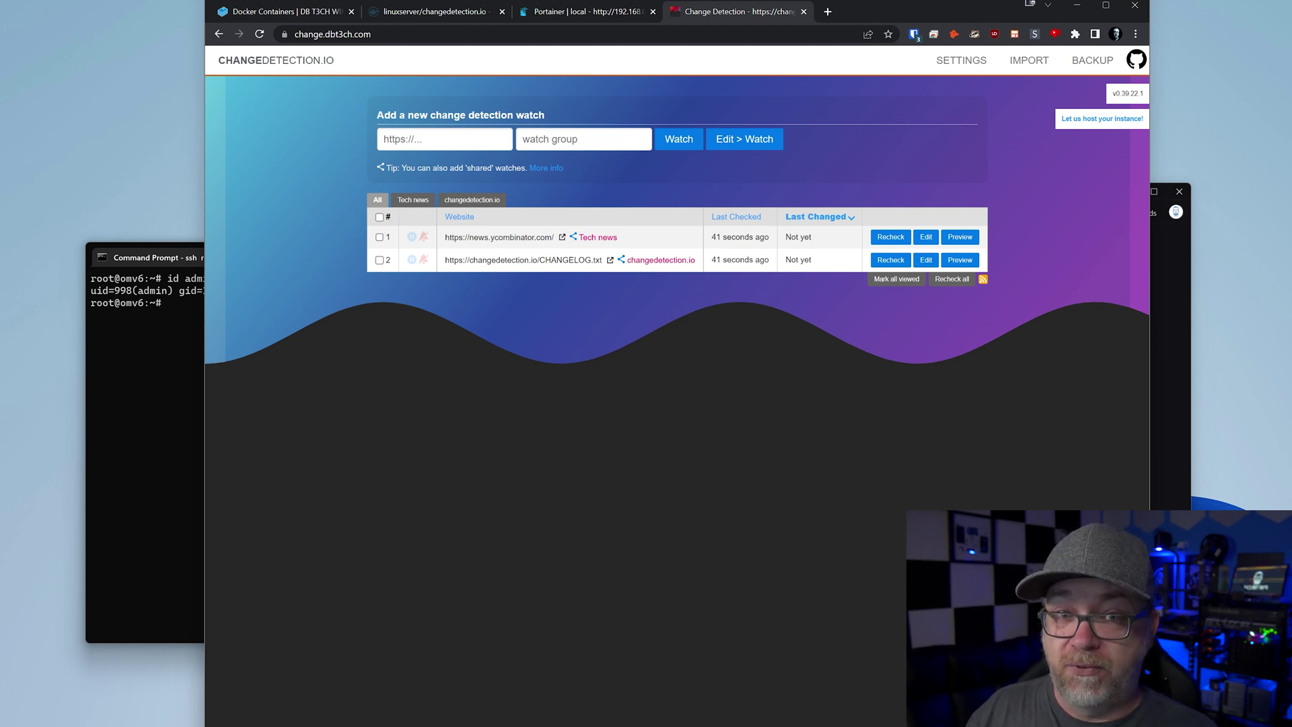
# Step: Add a watch for the Twitter profile URL in the watch group twitter and open its preview
pyautogui.click(404, 139)
pyautogui.write('https://www.twitter.com/dav')
pyautogui.press('Tab')
pyautogui.write('twitter')
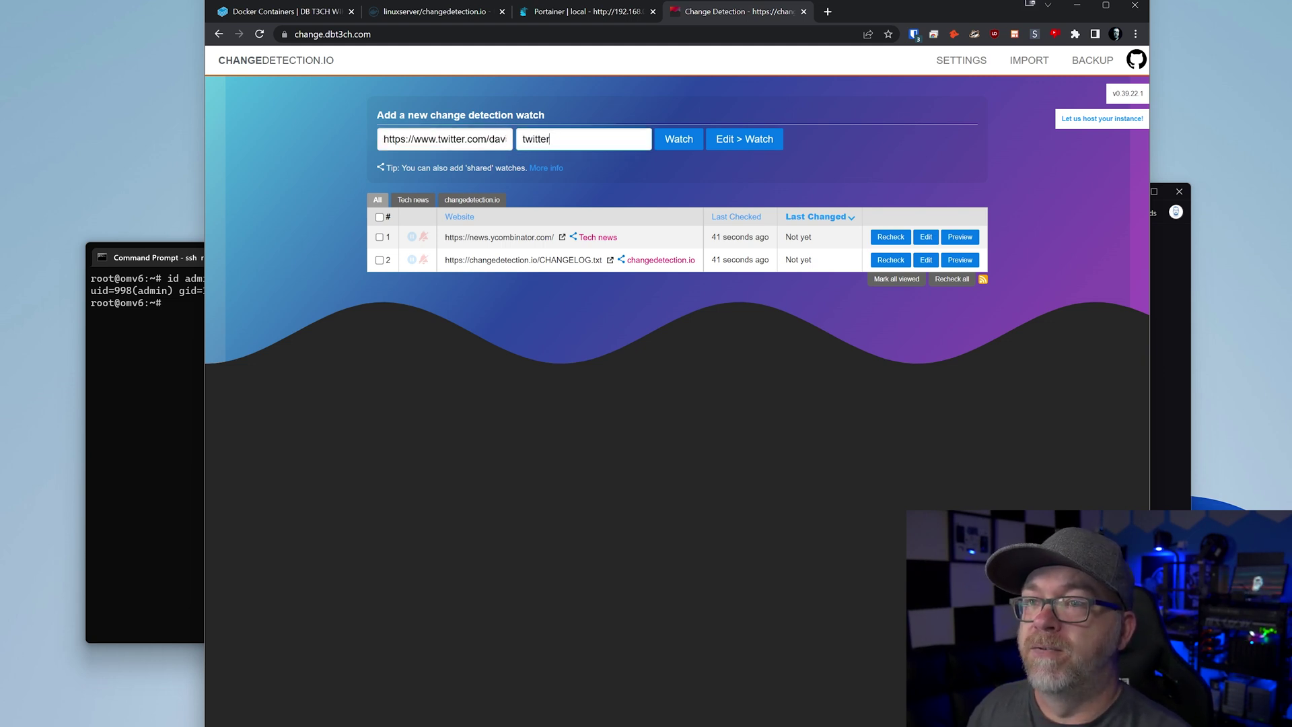
pyautogui.click(678, 139)
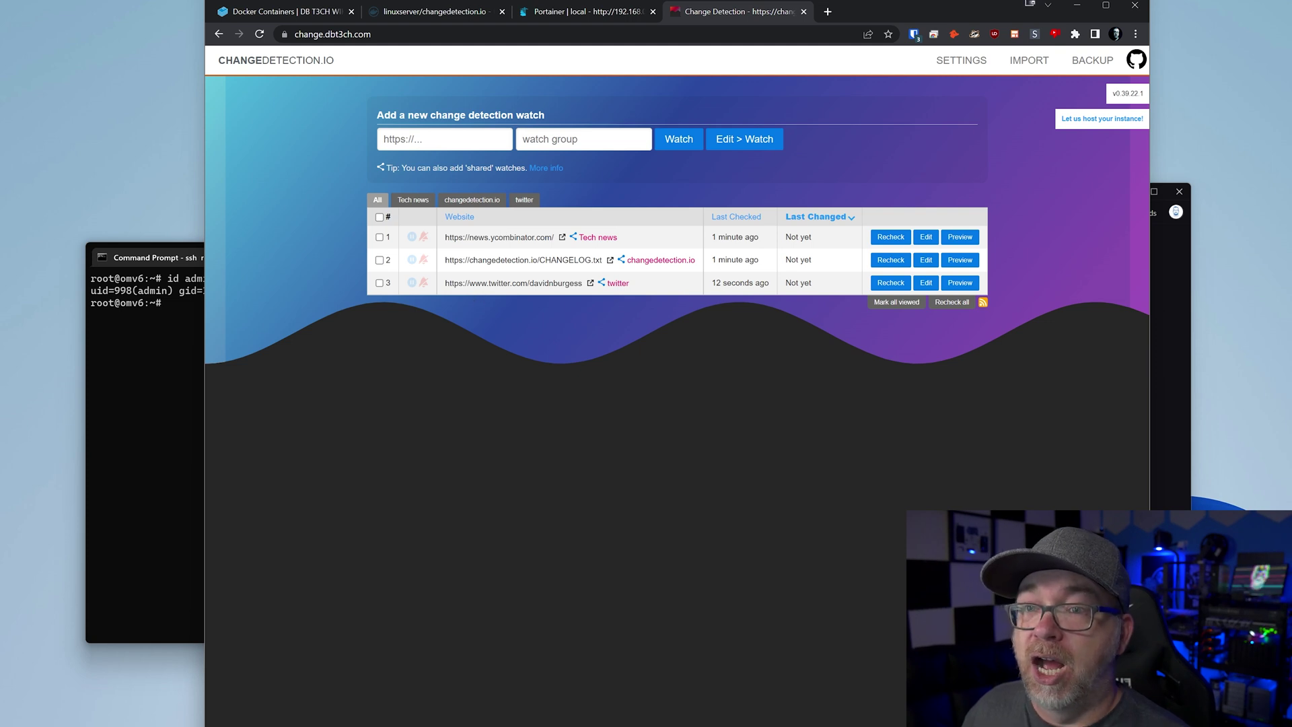
pyautogui.click(960, 282)
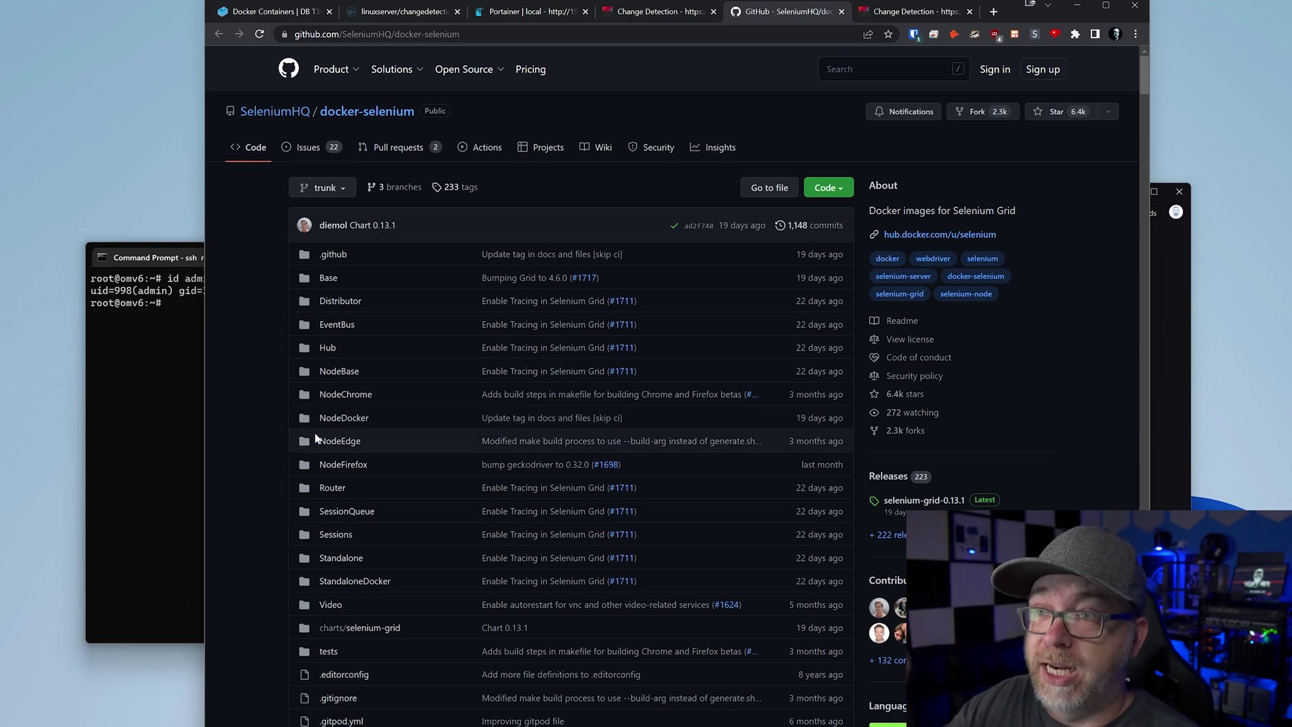
# Step: Find the Standalone Chrome docker run command under Execution modes in the docker-selenium README and copy it
pyautogui.scroll(-15, 265, 475)
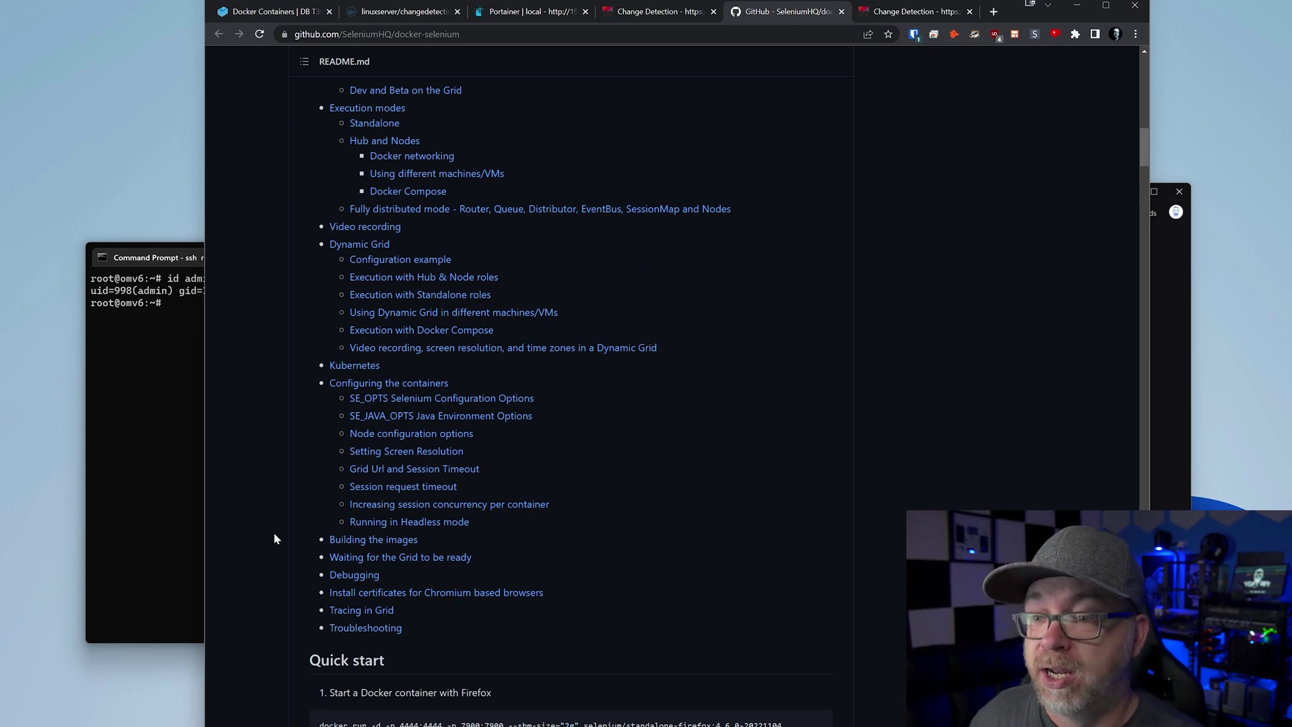
pyautogui.scroll(-4, 274, 538)
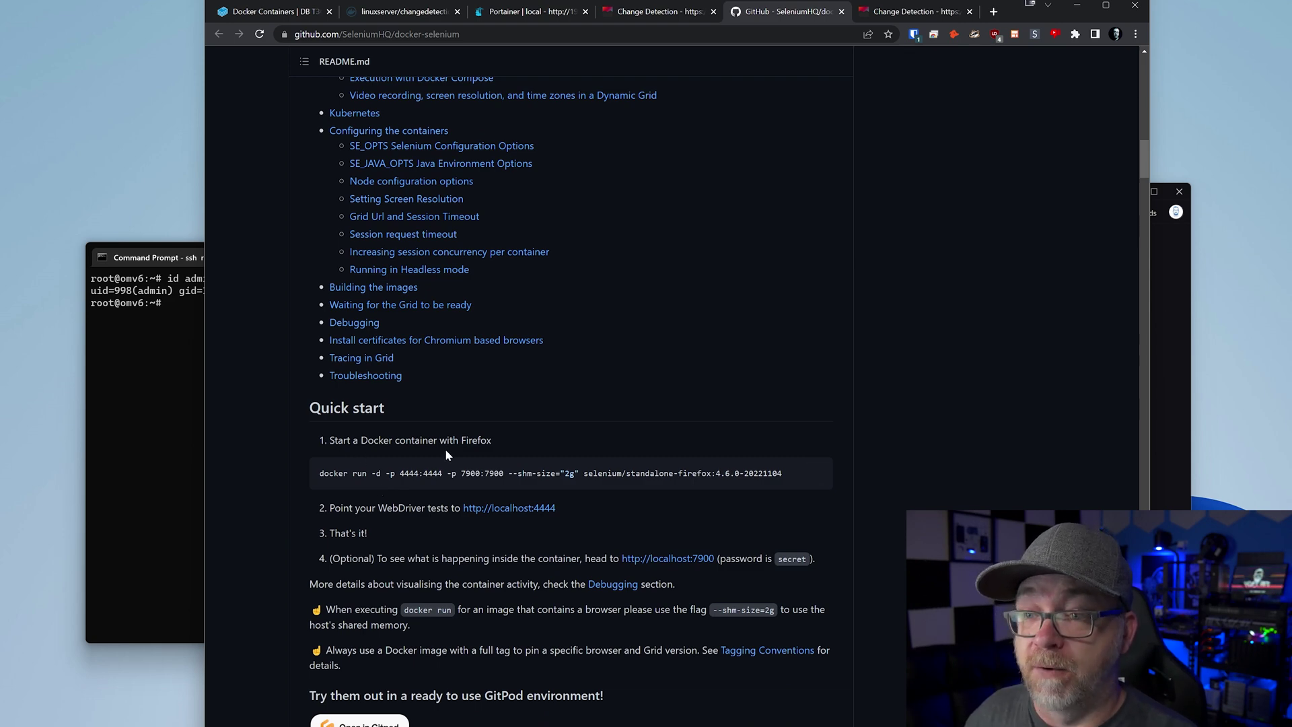
pyautogui.scroll(-11, 445, 447)
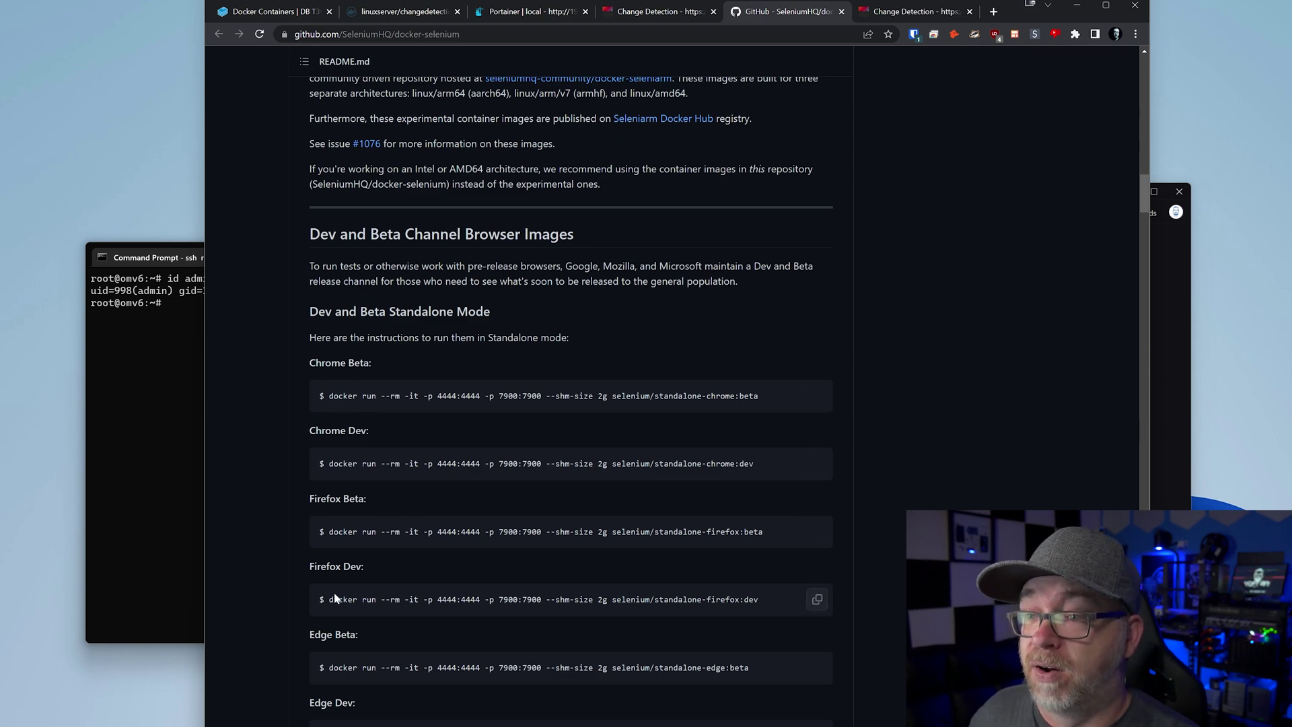
pyautogui.scroll(-5, 394, 595)
pyautogui.scroll(-3, 401, 601)
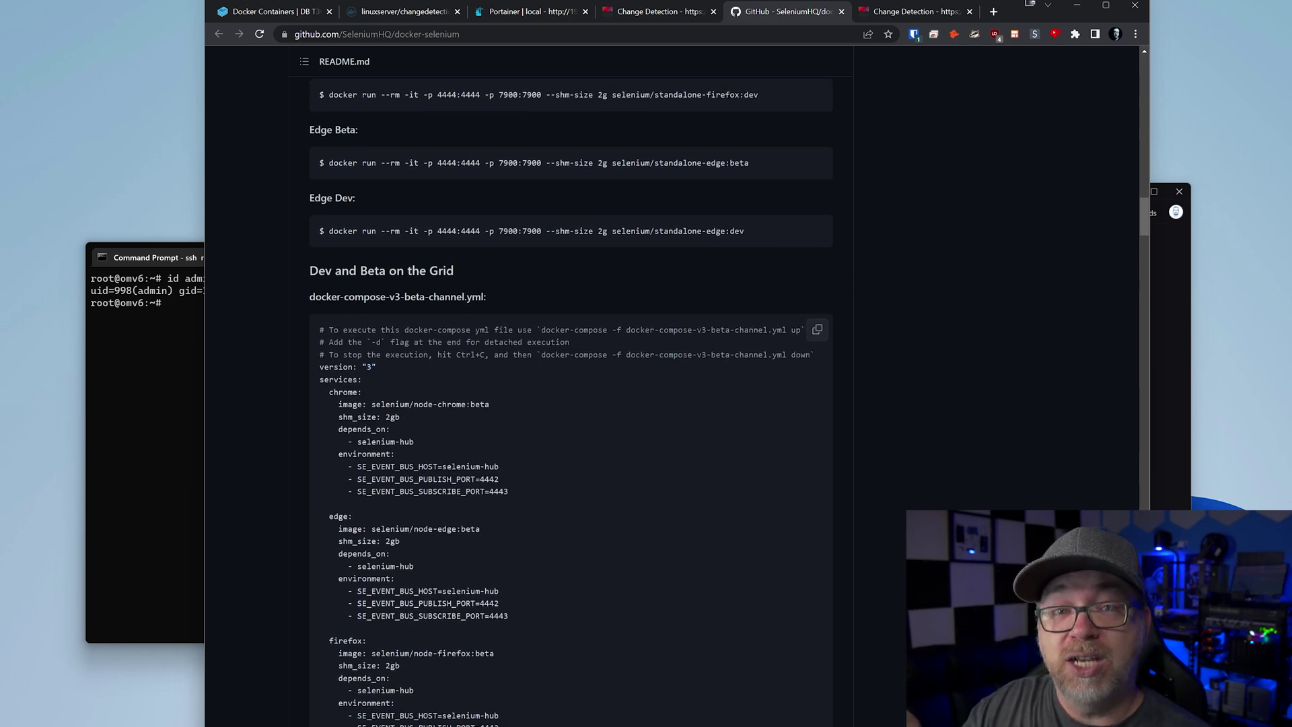
pyautogui.scroll(-4, 571, 397)
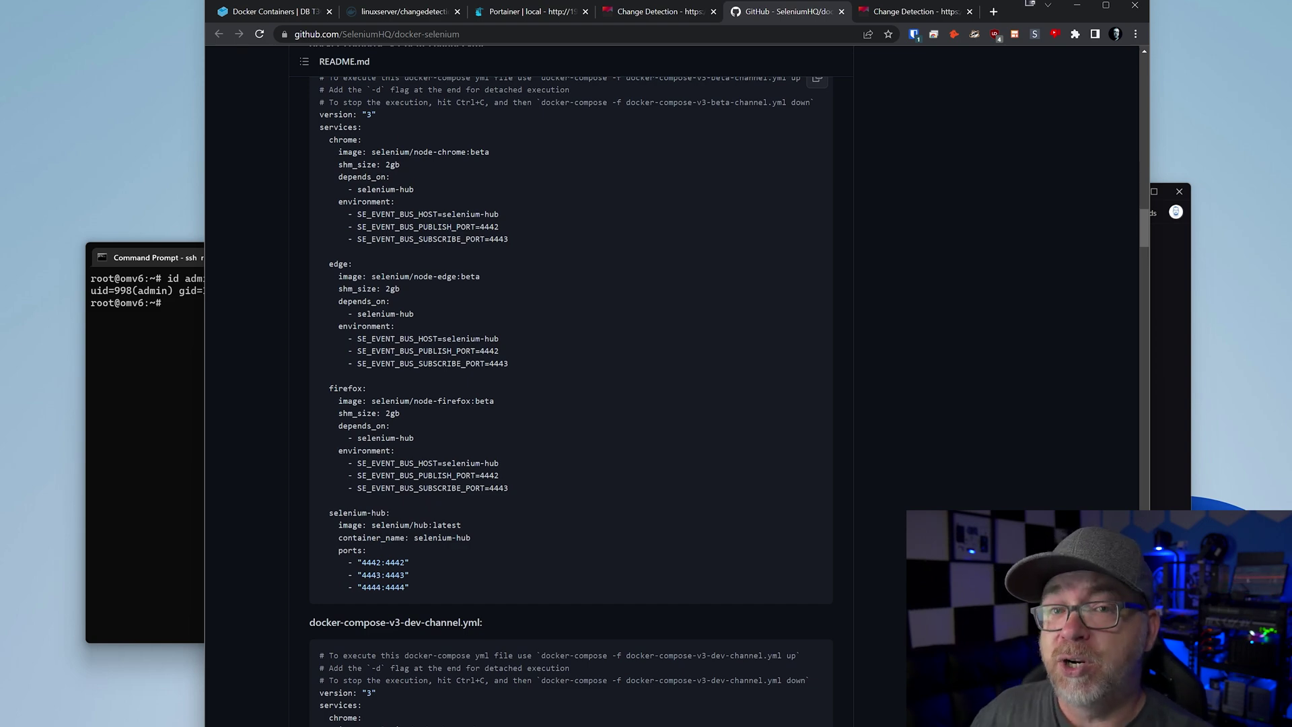
pyautogui.scroll(-9, 570, 397)
pyautogui.scroll(-2, 373, 494)
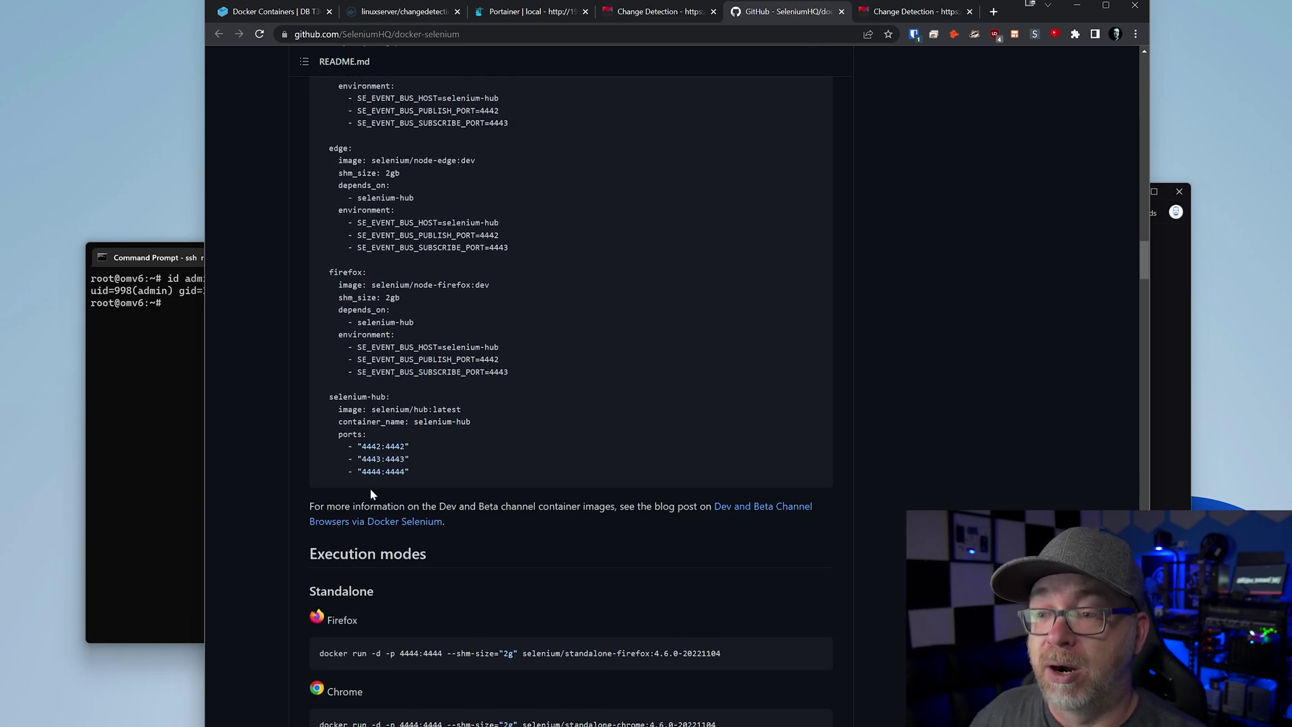
pyautogui.scroll(-3, 333, 548)
pyautogui.tripleClick(332, 551)
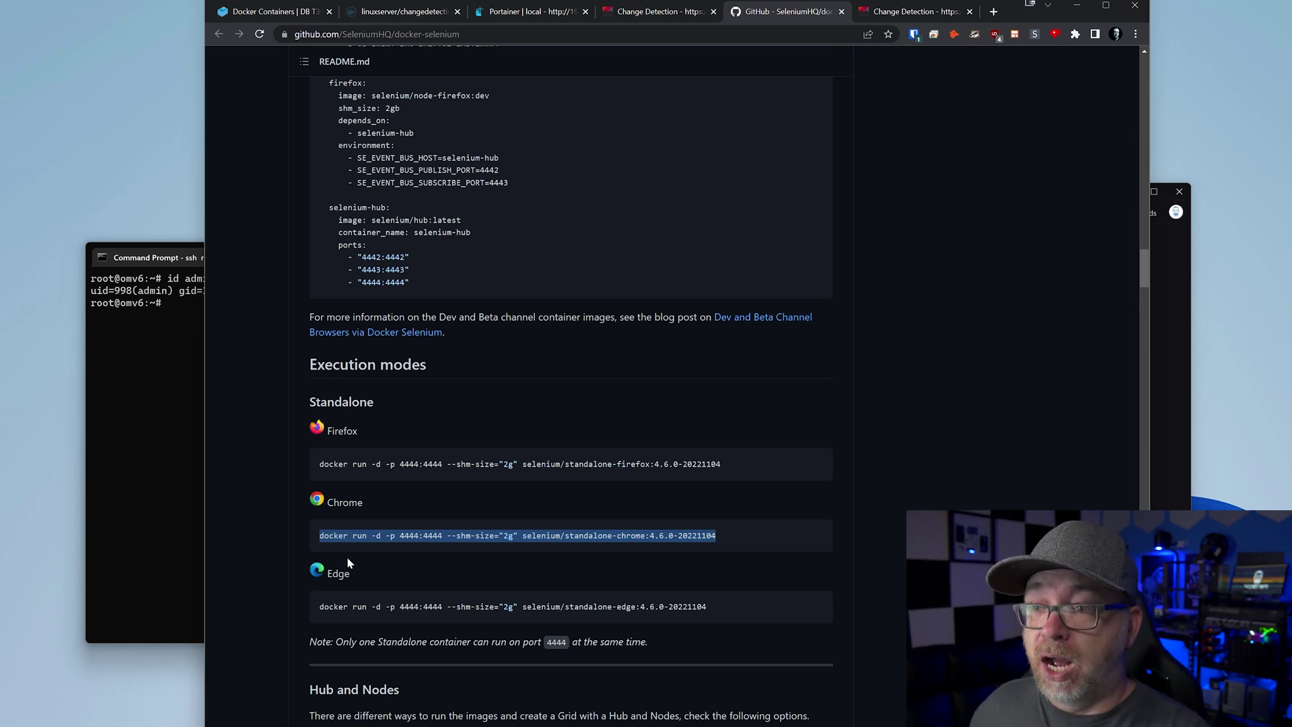
pyautogui.rightClick(367, 548)
pyautogui.click(371, 550)
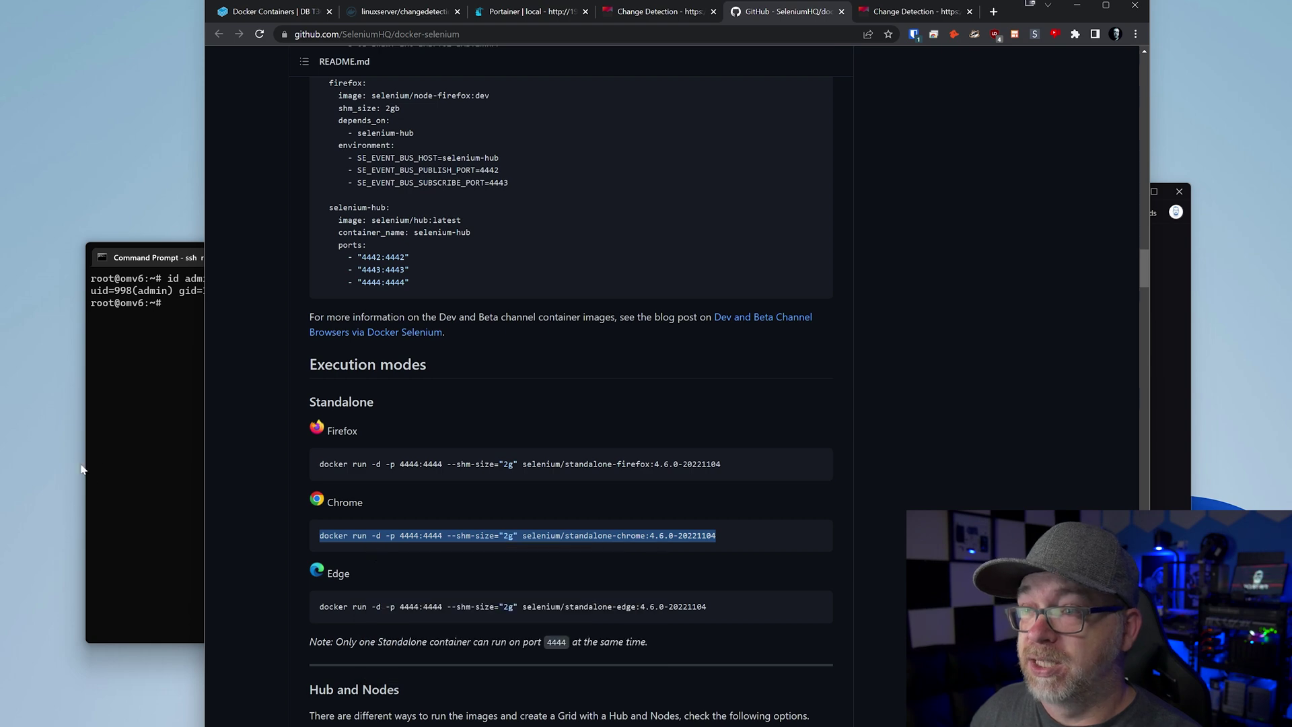
# Step: In the SSH terminal, run docker run -d -p 4444:4444 --shm-size="2g" selenium/standalone-chrome:4.6.0-20221104
pyautogui.click(144, 435)
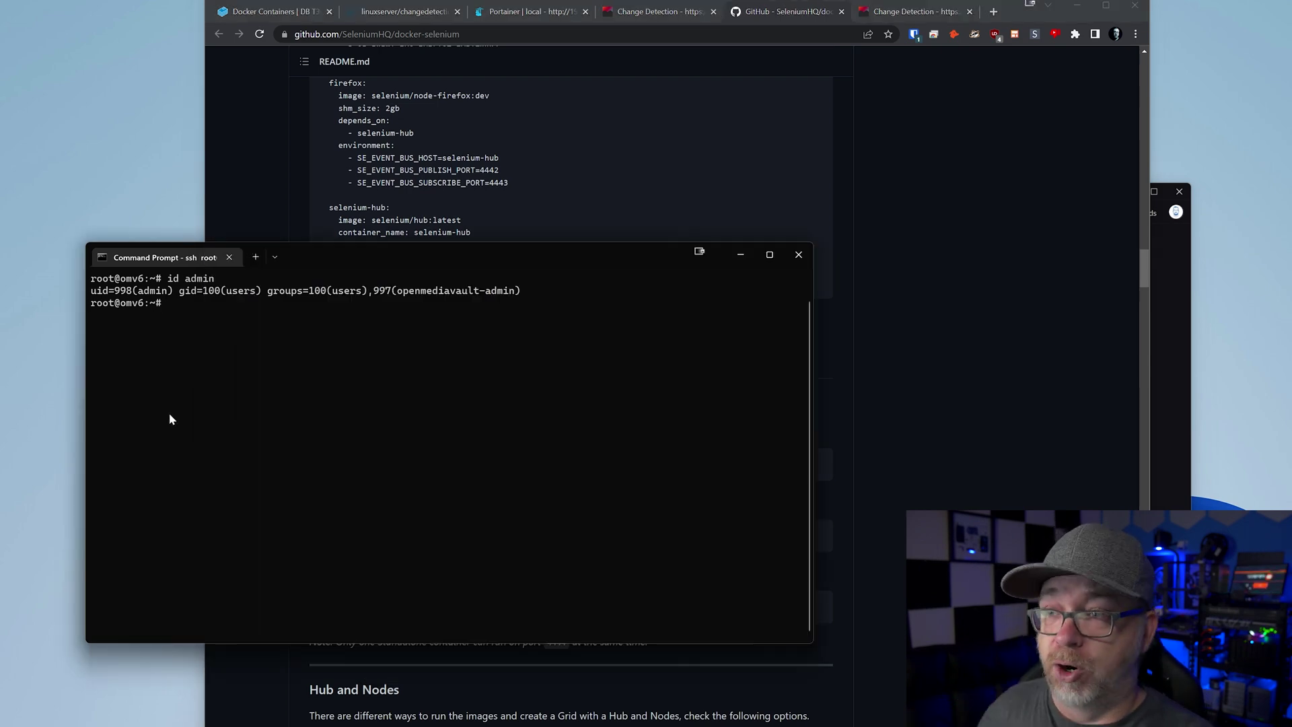
pyautogui.hotkey('ctrl', 'v')
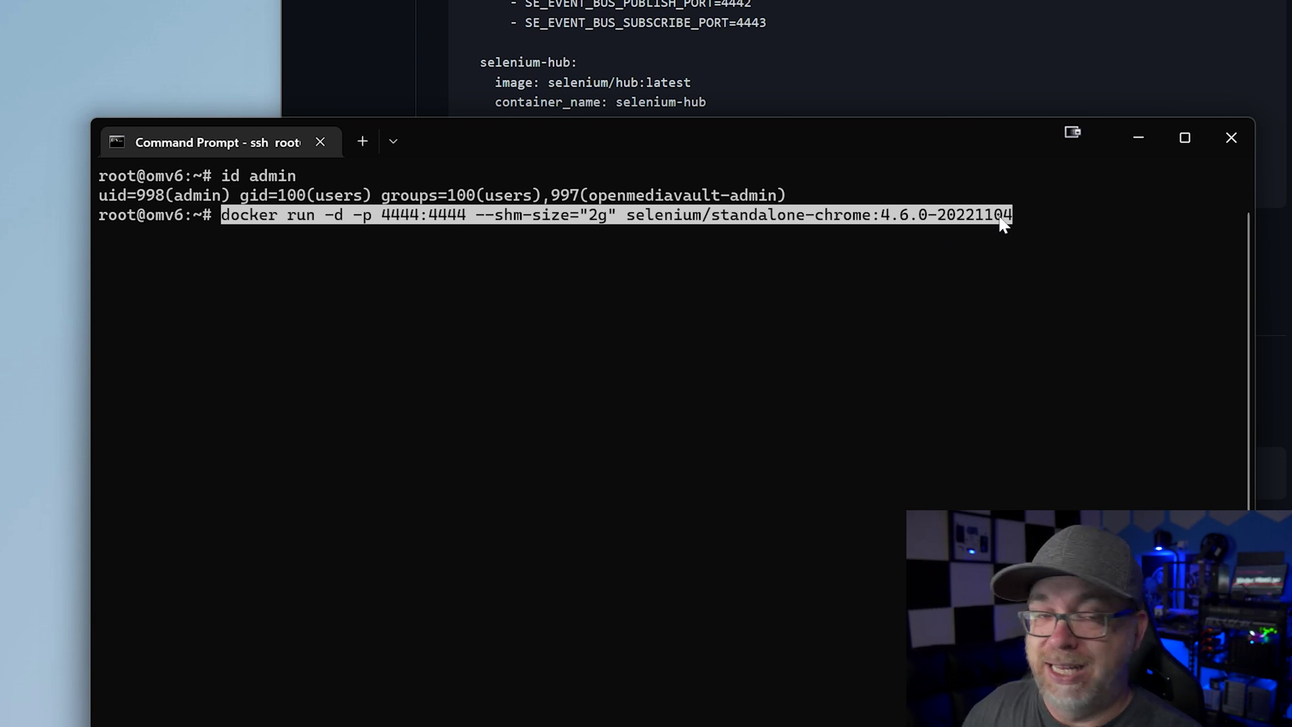
pyautogui.hotkey('alt', 'Tab')
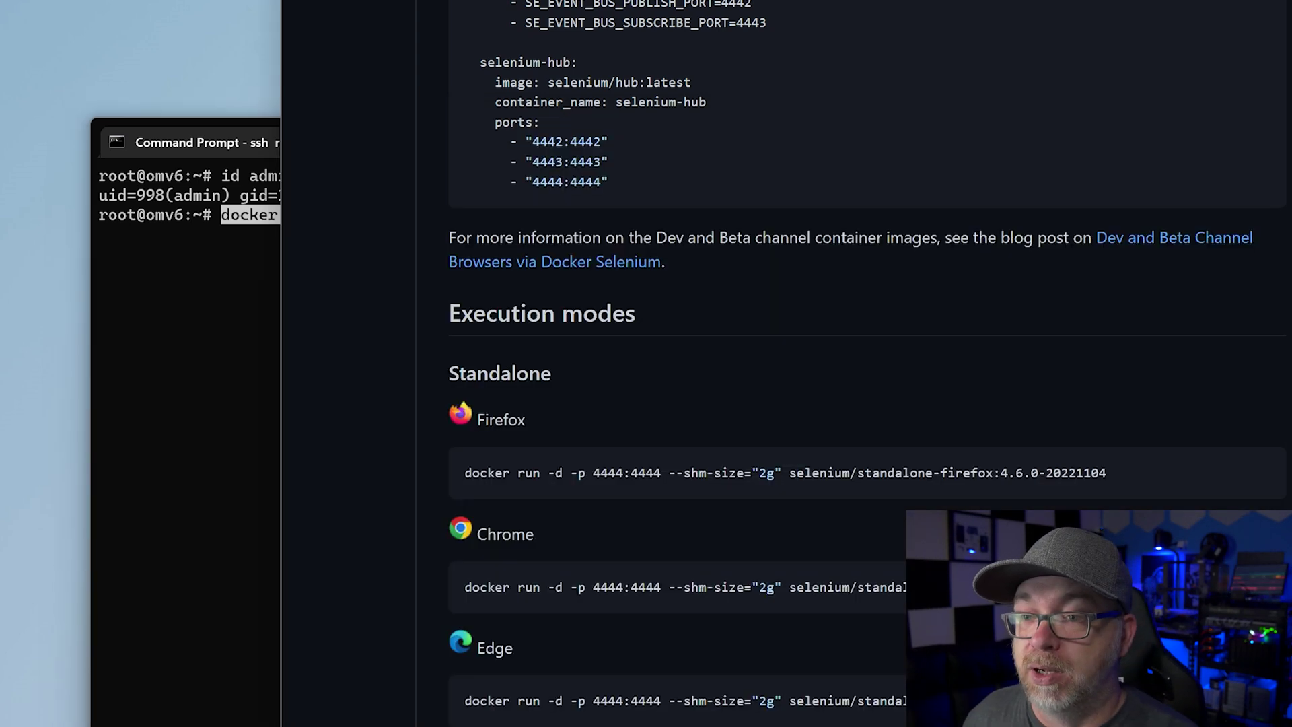
pyautogui.tripleClick(996, 587)
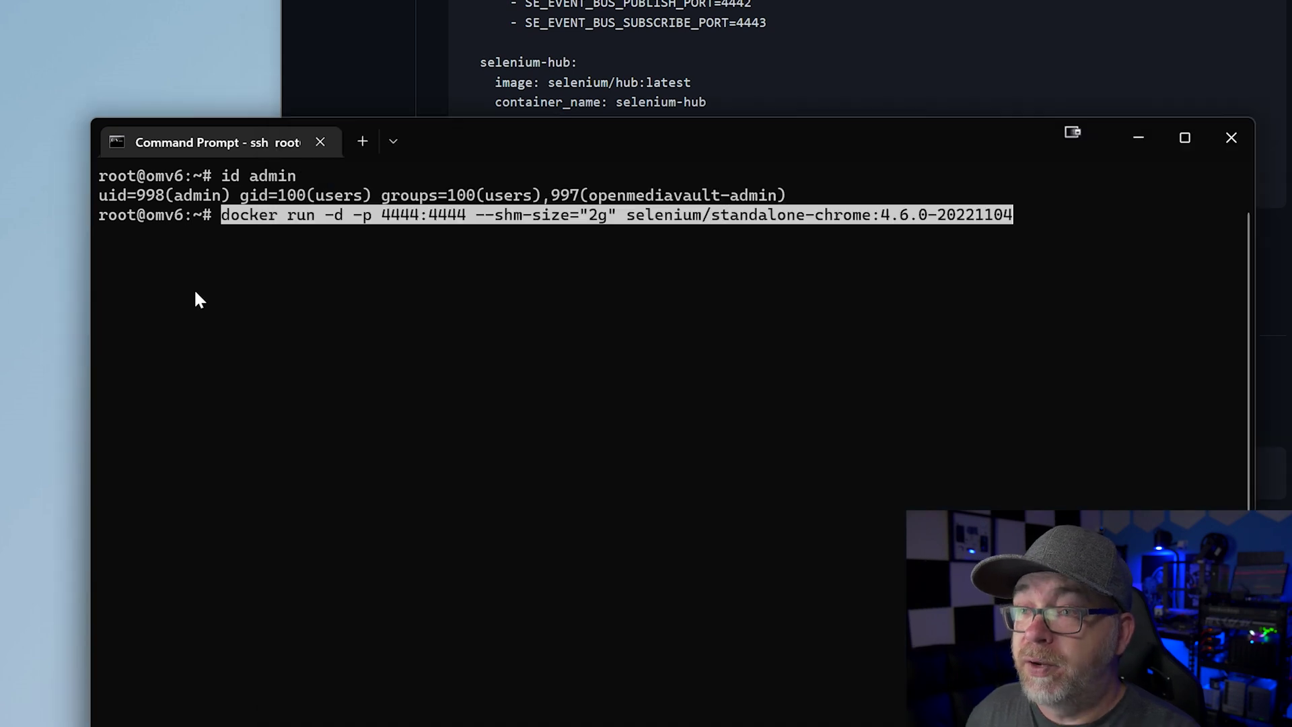
pyautogui.press('Return')
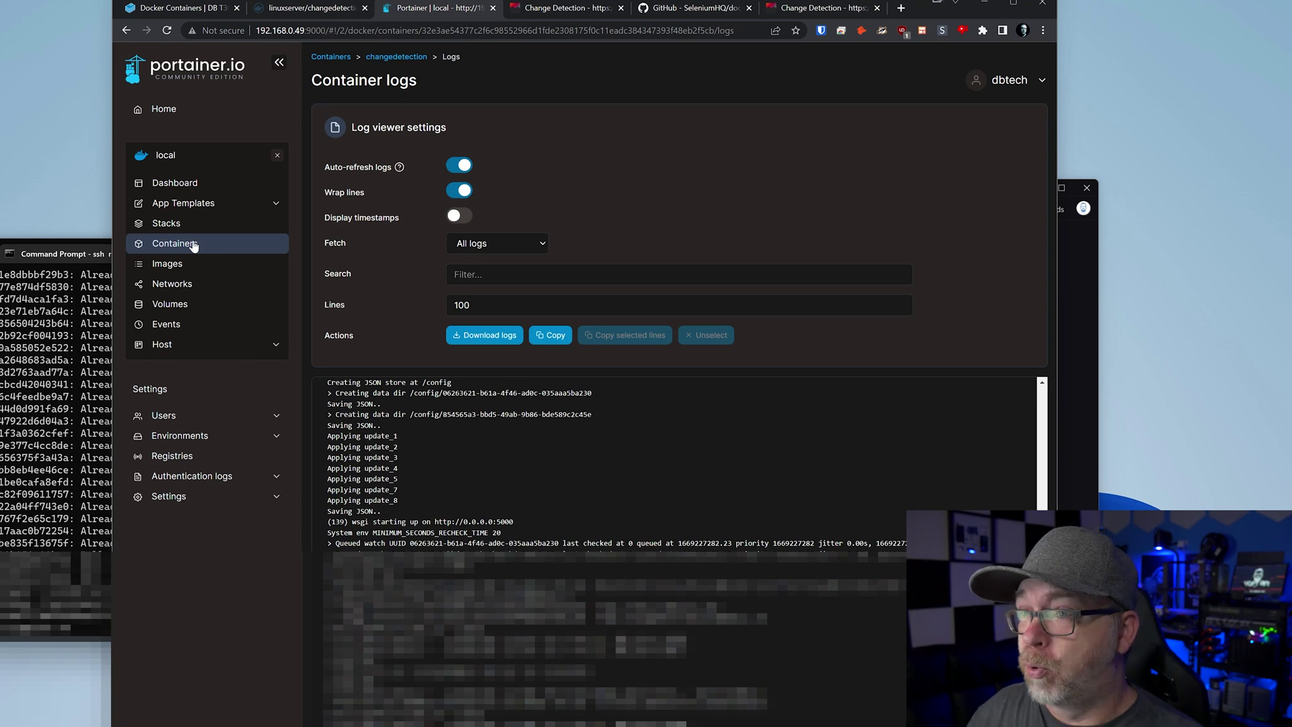
# Step: Examine the standalone-chrome container and its published ports in Portainer's container list
pyautogui.click(193, 246)
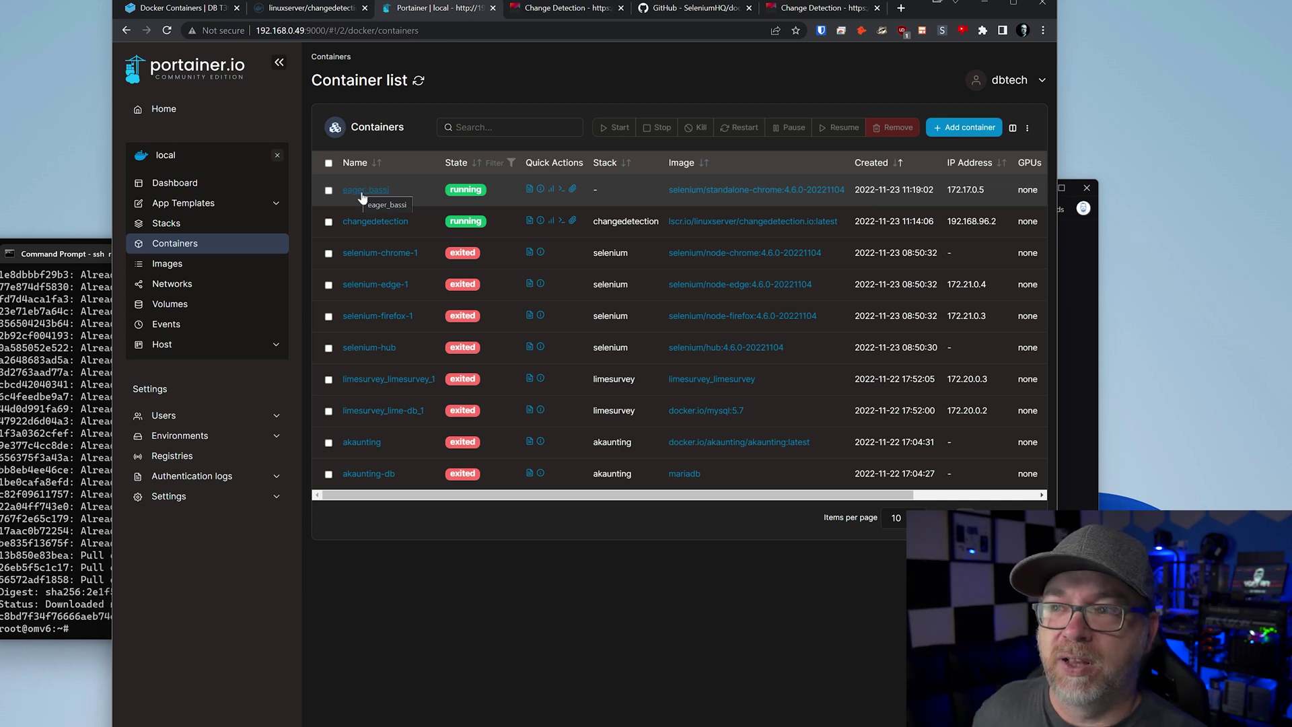
pyautogui.click(214, 225)
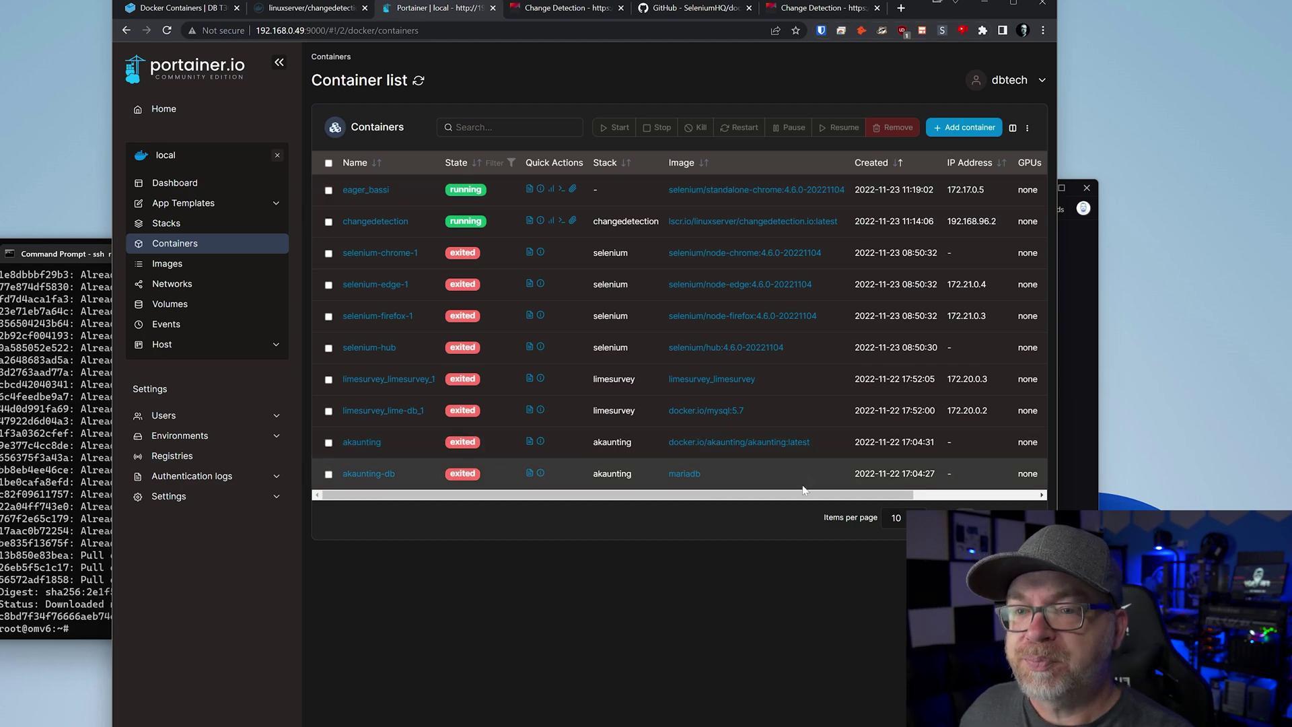
pyautogui.moveTo(801, 496); pyautogui.dragTo(929, 496)
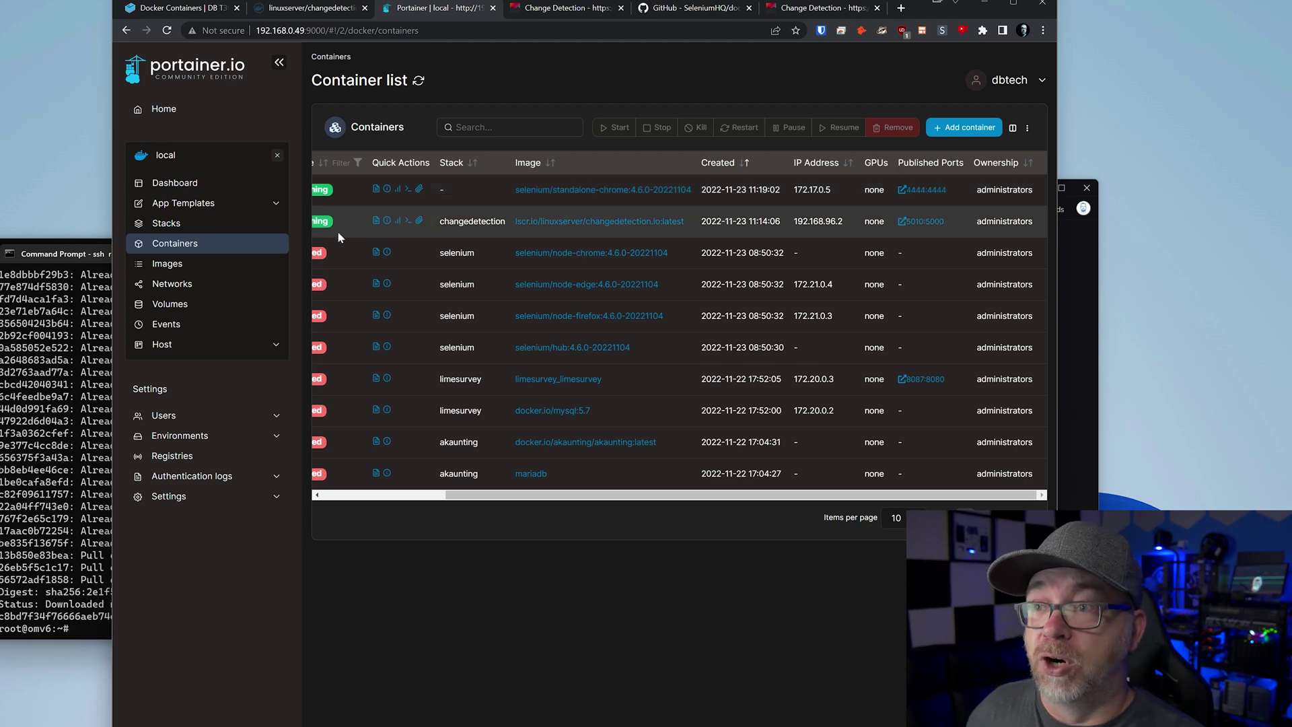
pyautogui.click(264, 222)
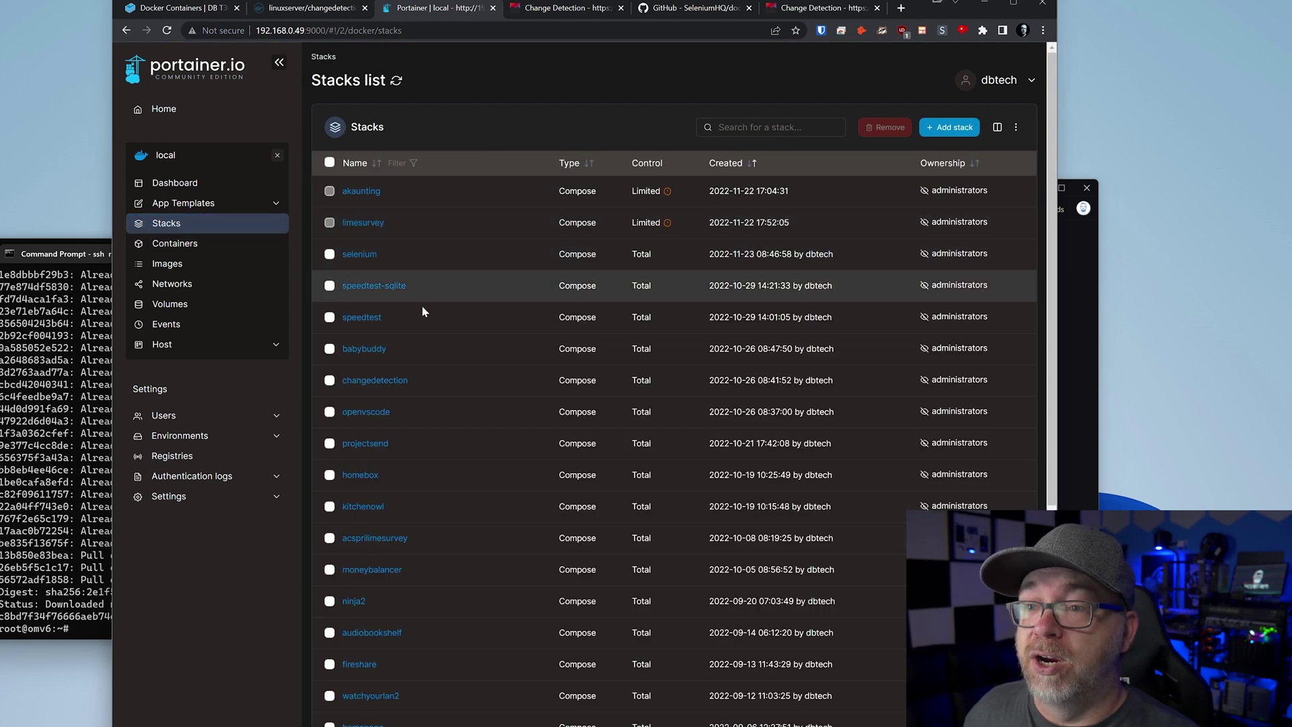
pyautogui.click(392, 380)
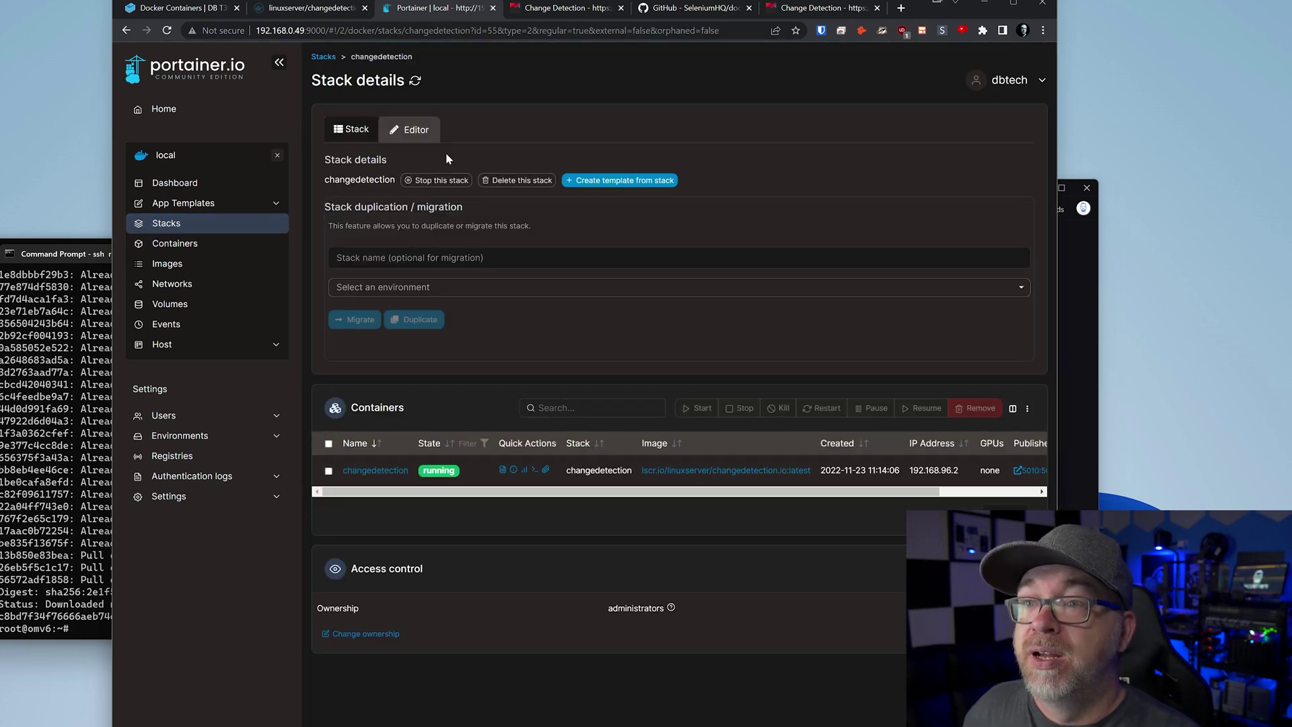
pyautogui.click(406, 130)
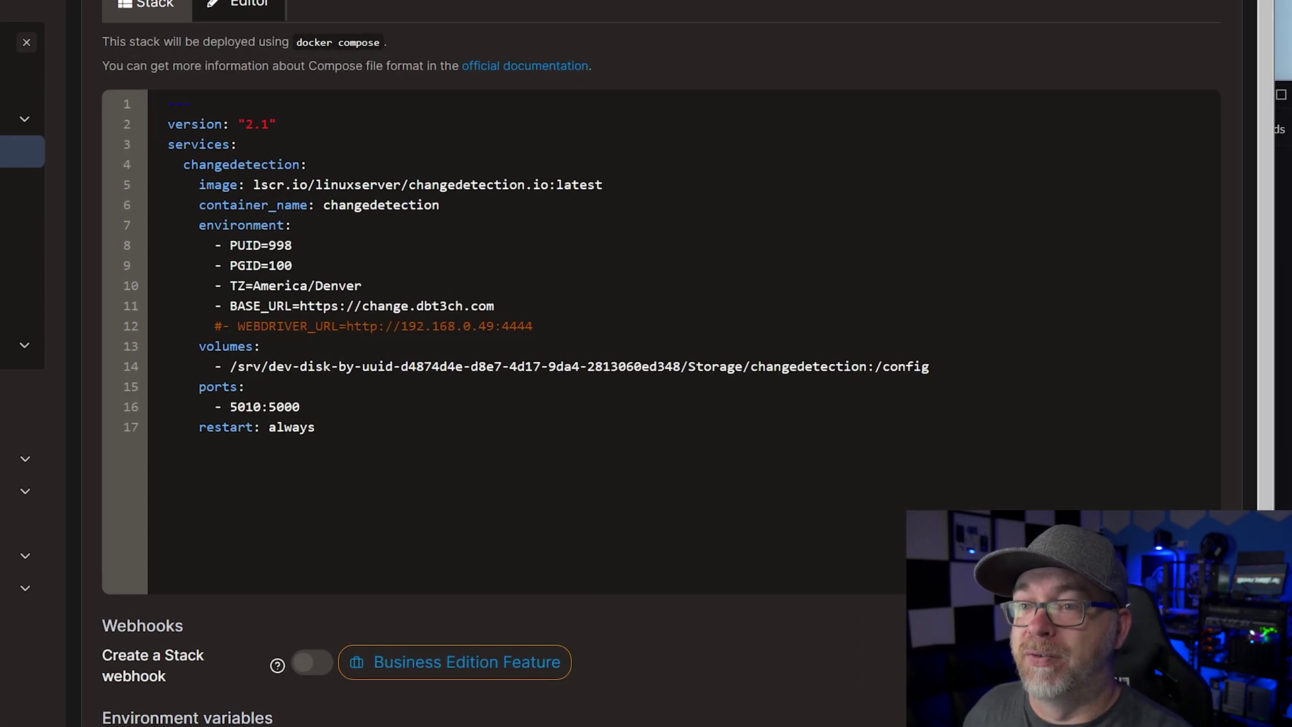
pyautogui.click(222, 326)
pyautogui.press('BackSpace')
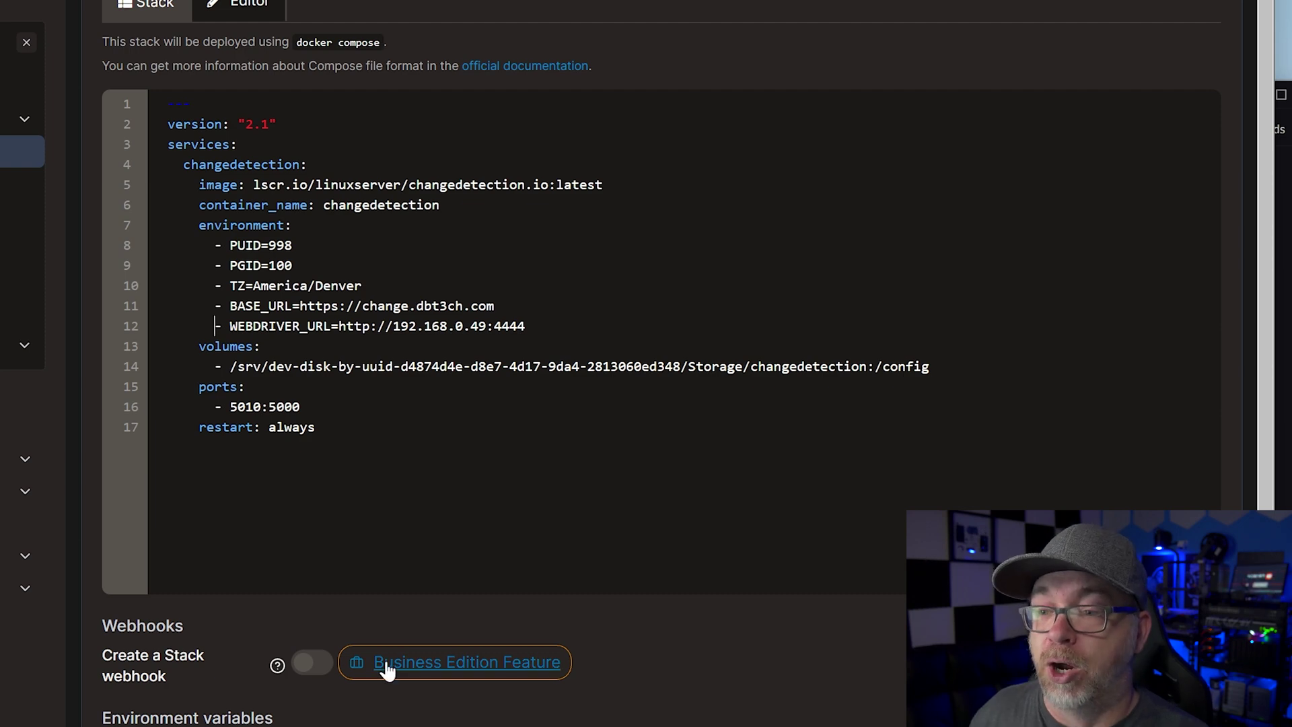
# Step: Update the changedetection stack, confirm the update, and open the changedetection container's logs
pyautogui.scroll(-5, 383, 666)
pyautogui.click(197, 592)
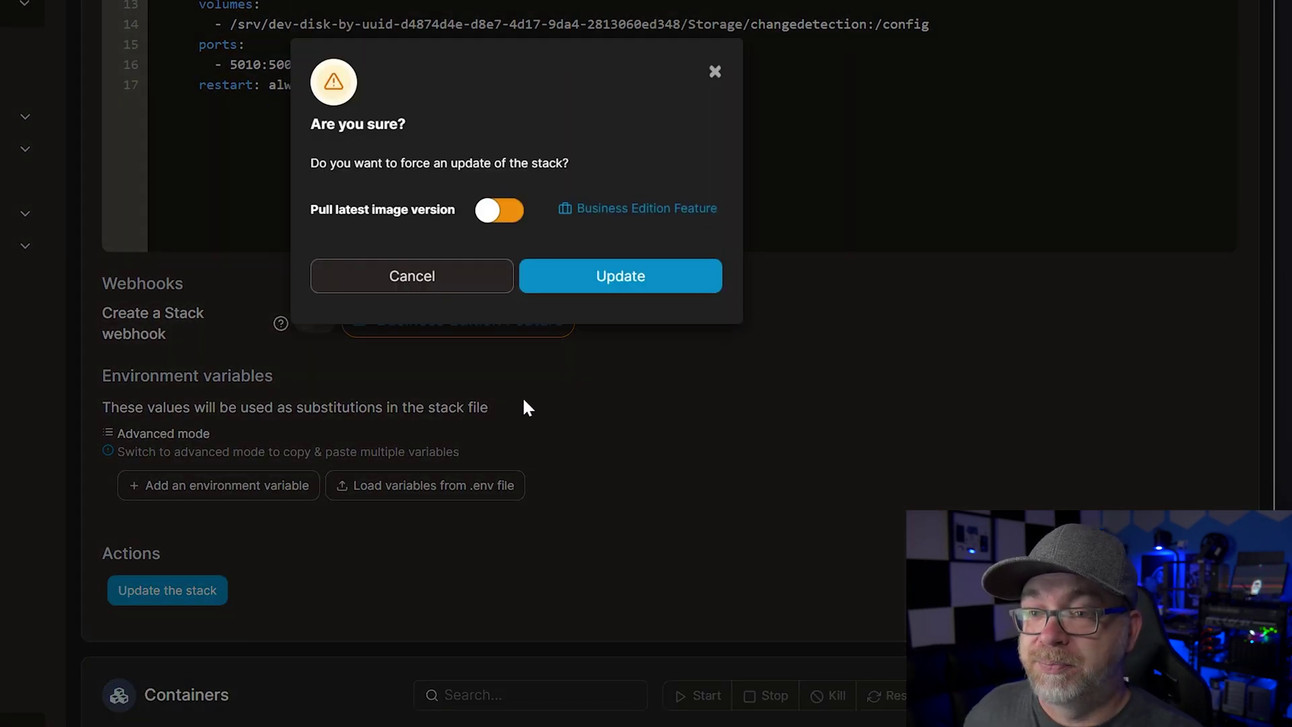
pyautogui.click(622, 276)
pyautogui.scroll(-9, 327, 205)
pyautogui.scroll(2, 326, 205)
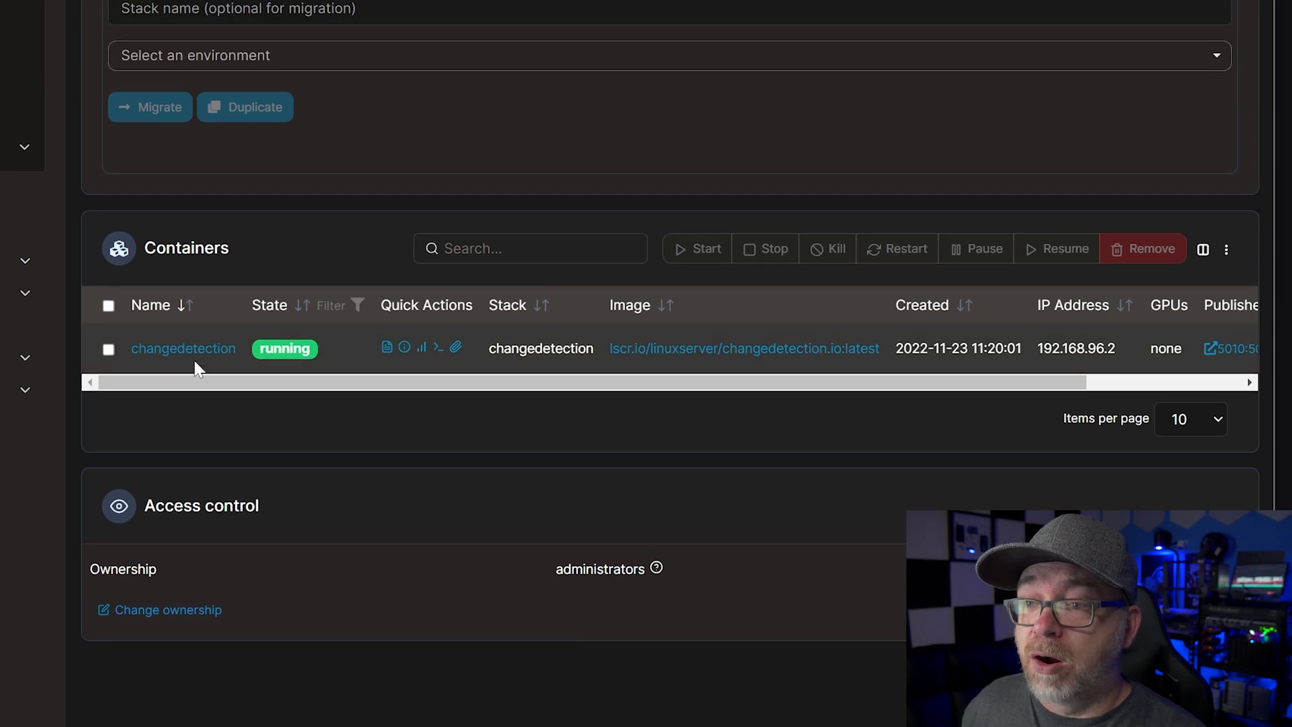
pyautogui.click(386, 347)
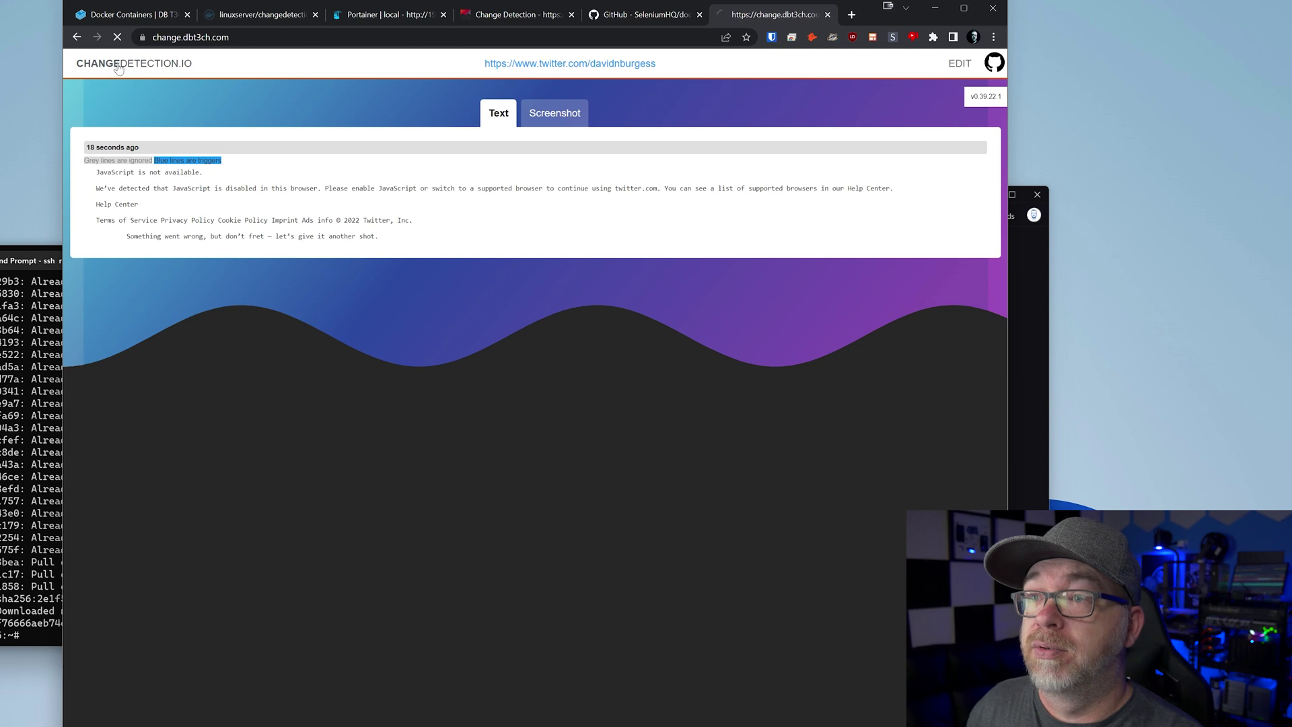
# Step: Recheck the twitter watch from the changedetection.io overview and examine its text and screenshot previews
pyautogui.click(119, 67)
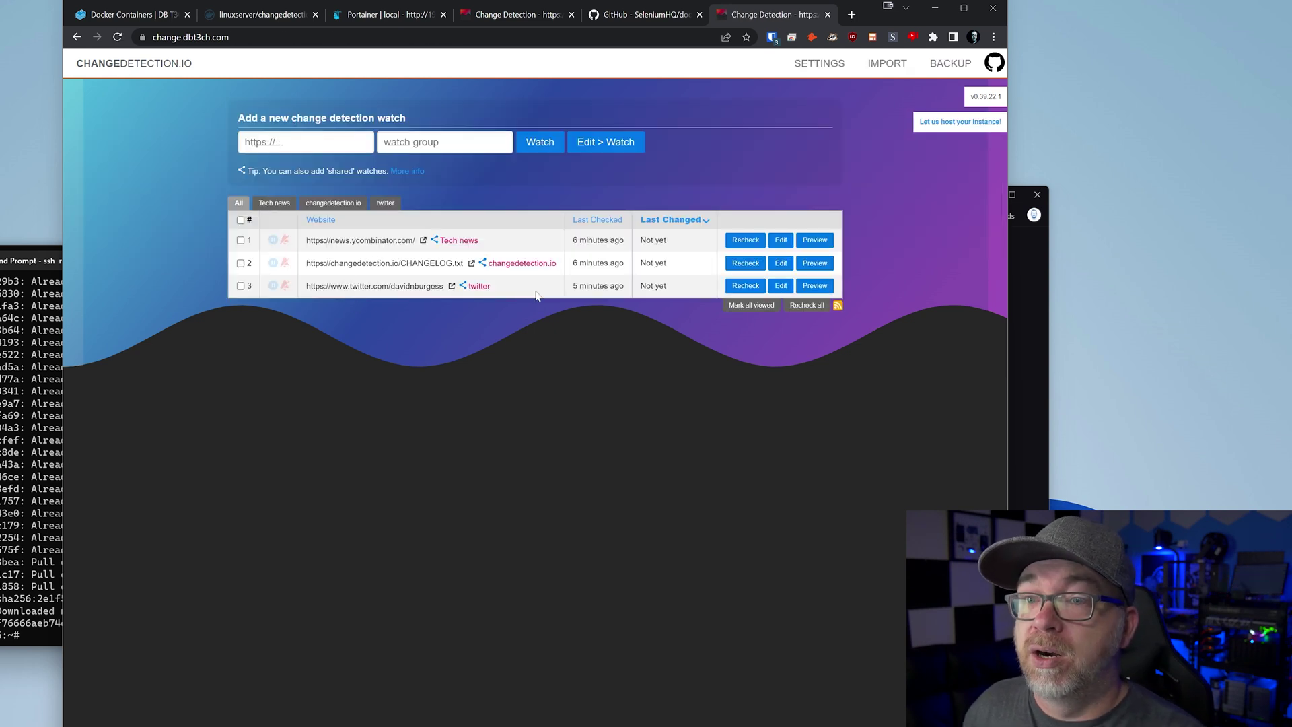
pyautogui.click(745, 285)
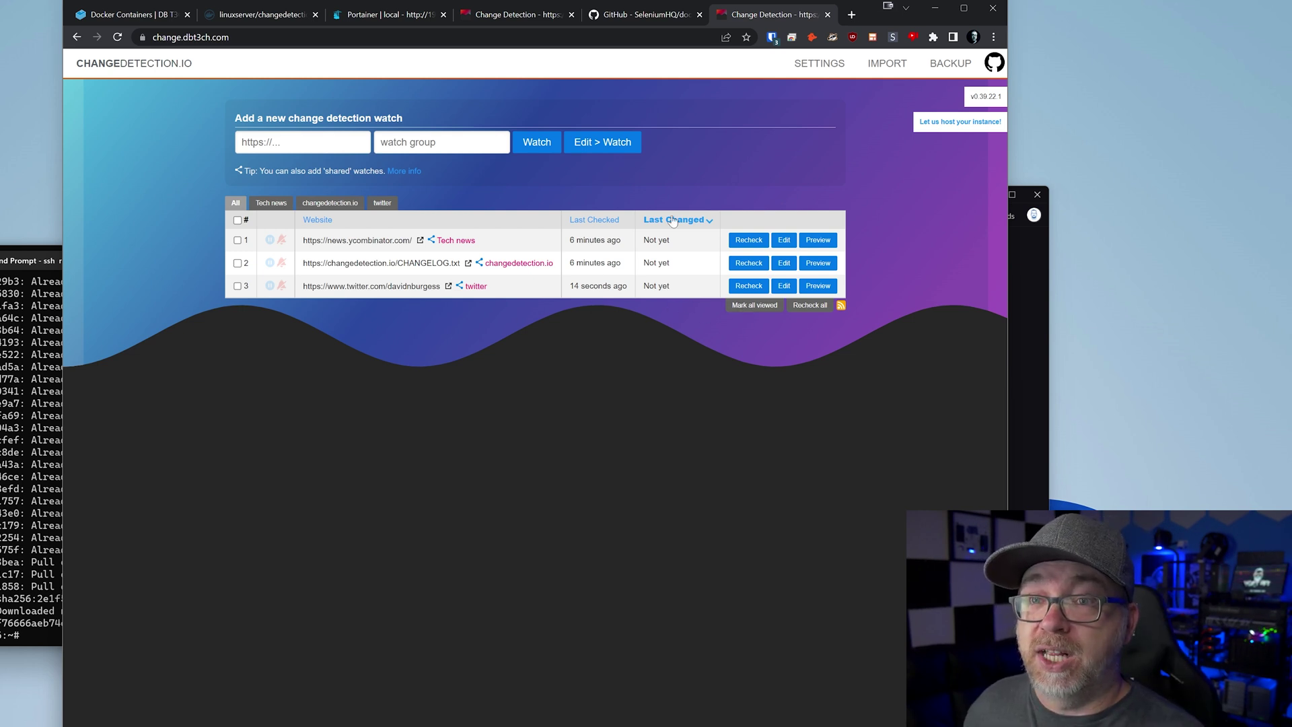
pyautogui.click(817, 285)
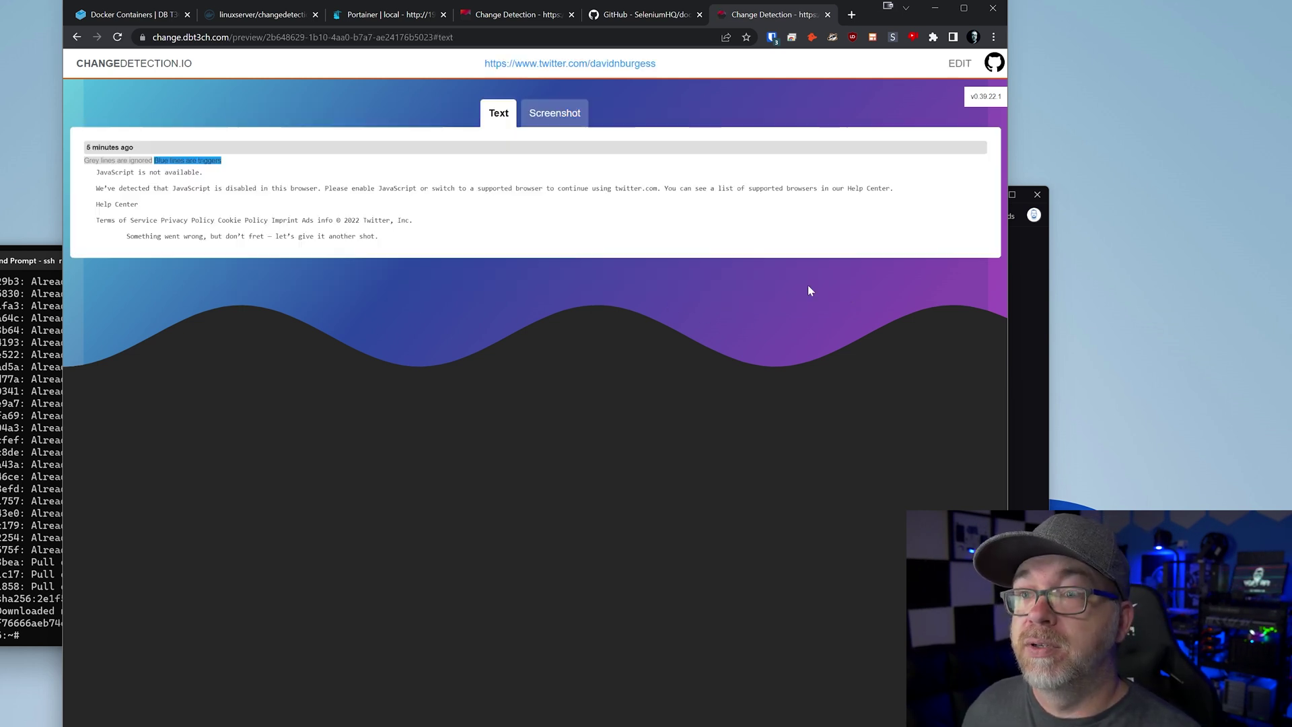
pyautogui.click(563, 118)
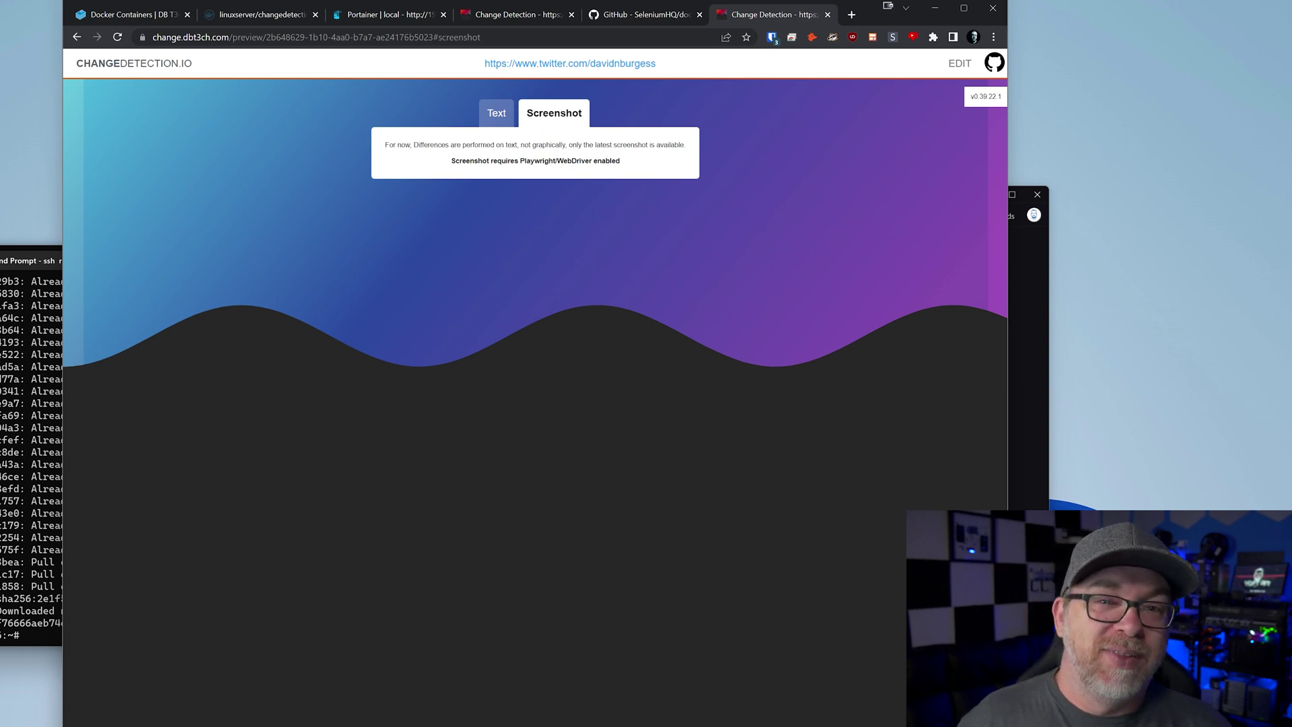
pyautogui.click(132, 68)
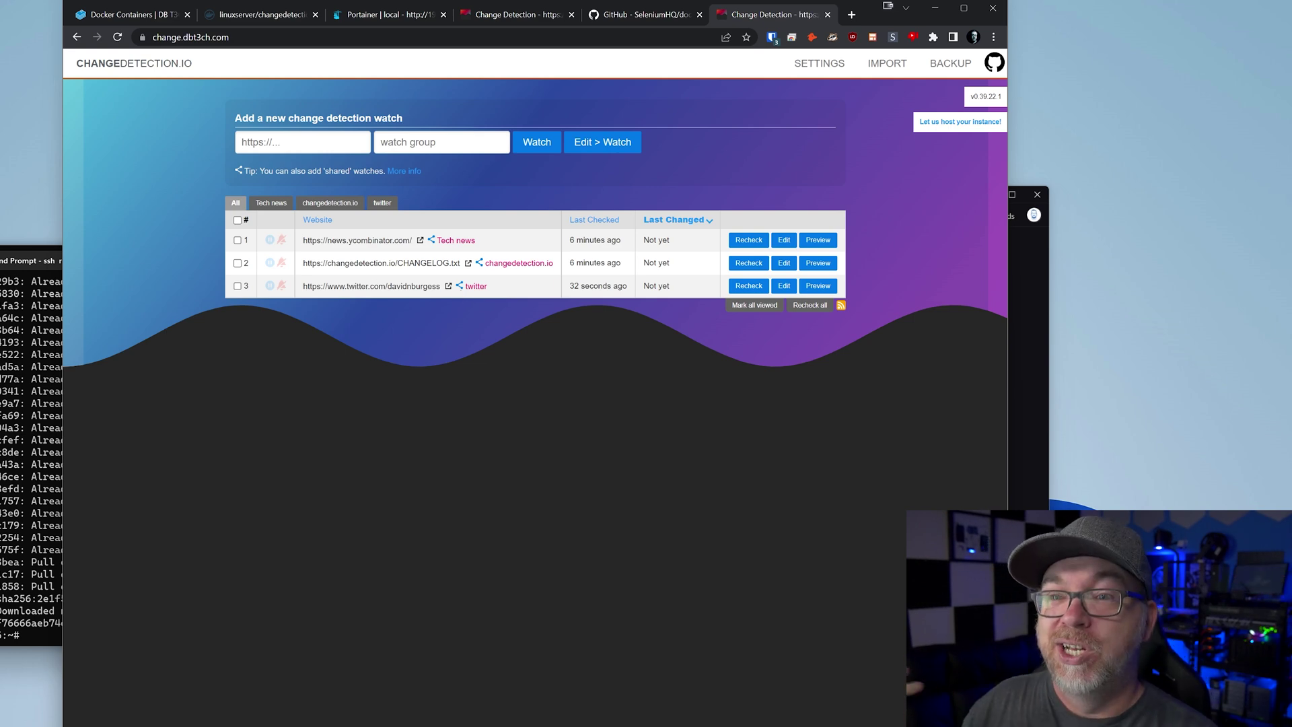
# Step: Set the twitter watch's fetch method to WebDriver Chrome/Javascript, enable Ignore status codes, and save the watch
pyautogui.click(780, 286)
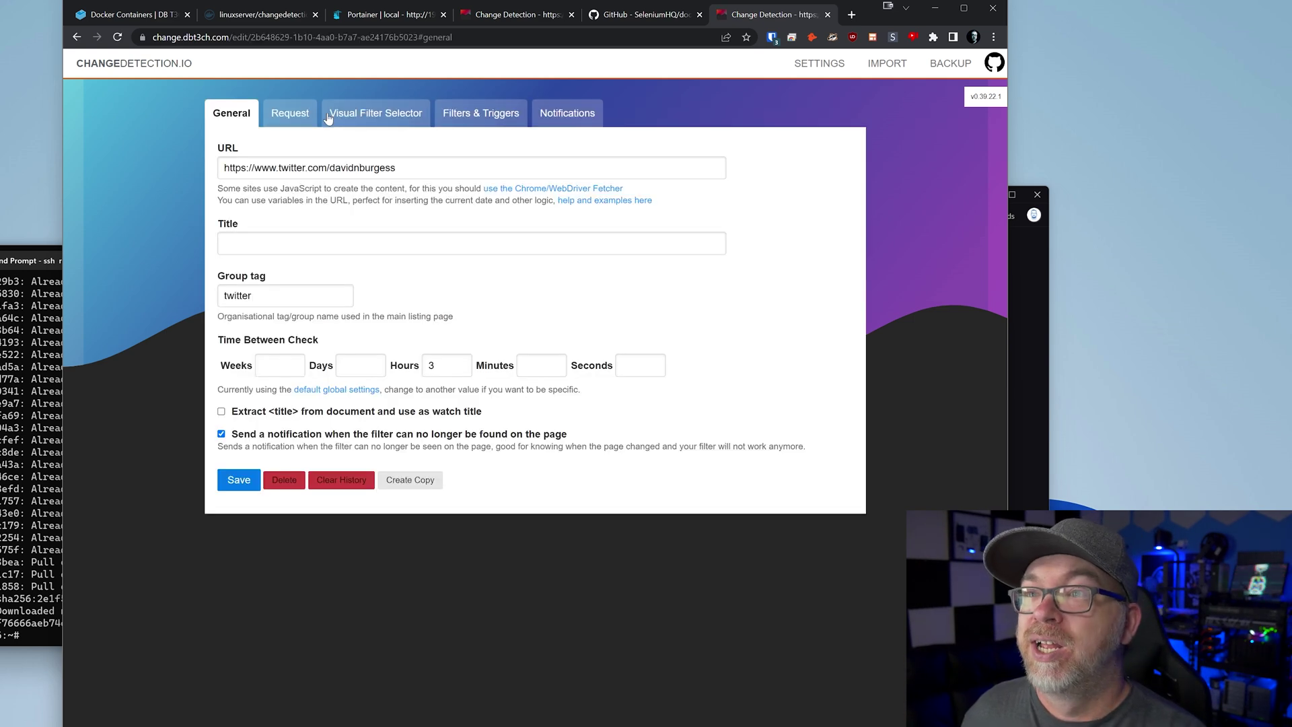
pyautogui.click(292, 109)
pyautogui.click(272, 186)
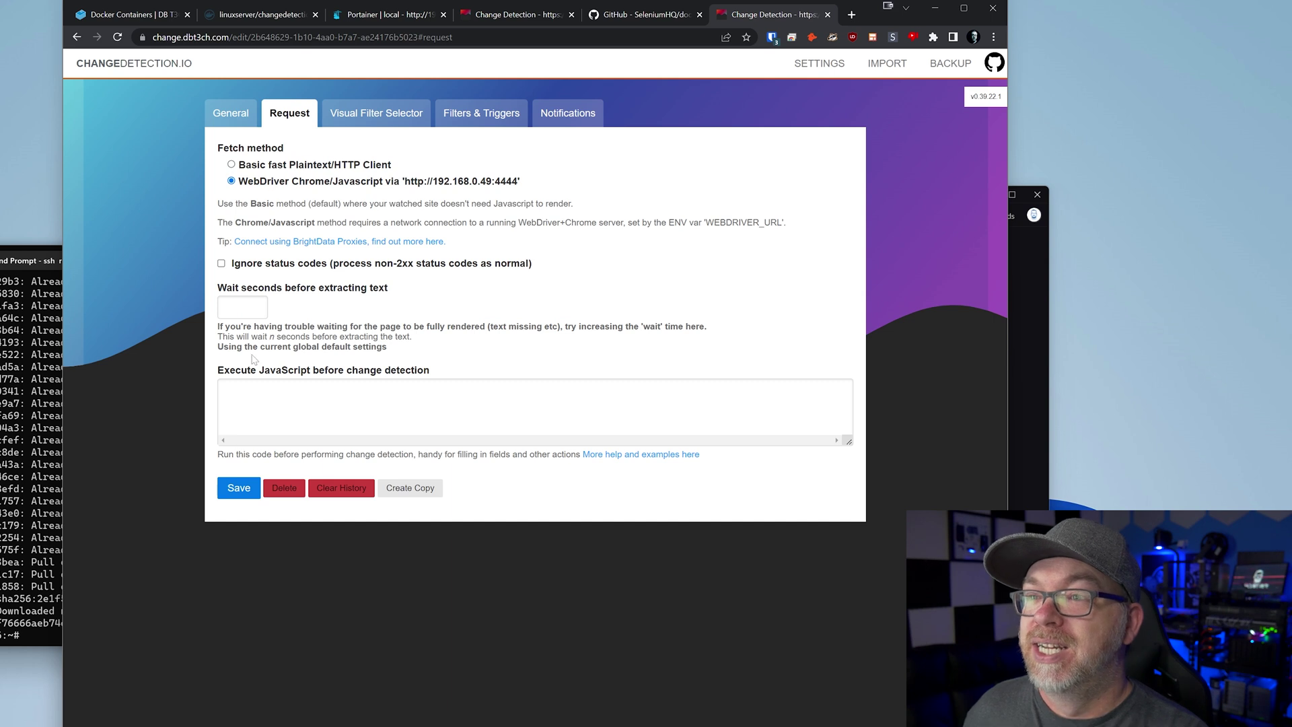
pyautogui.click(253, 307)
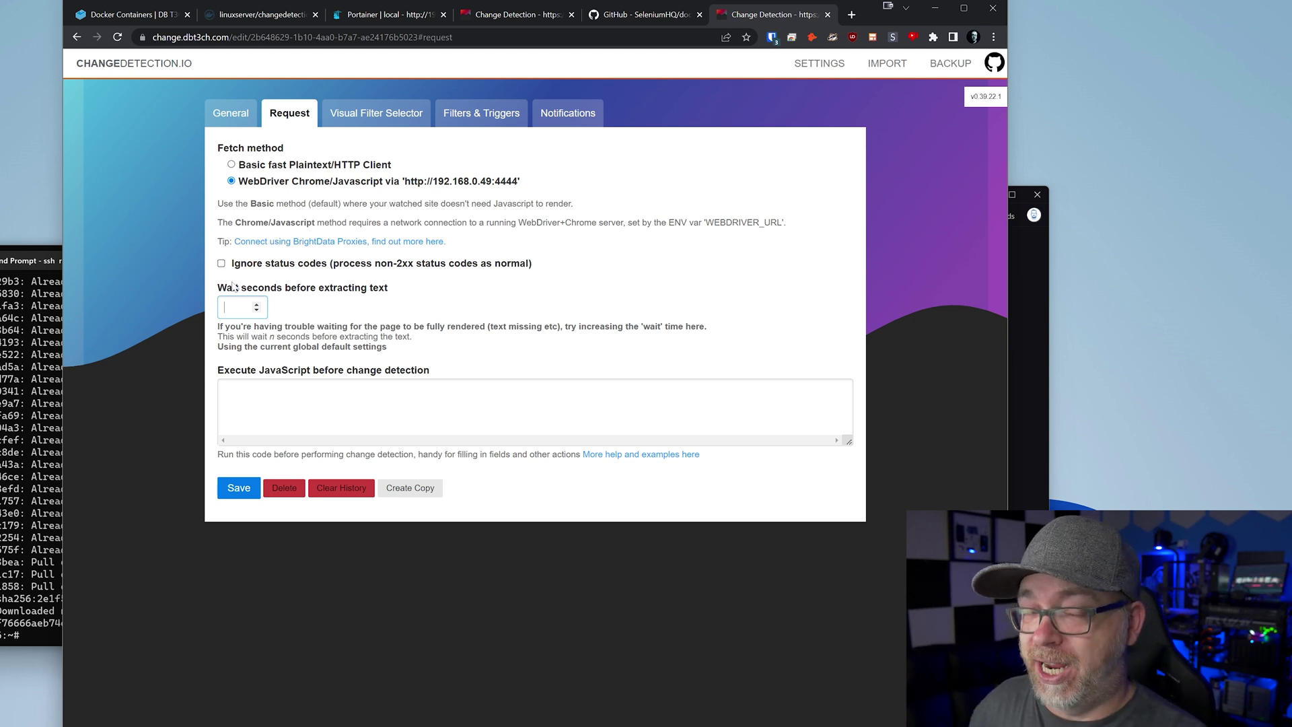
pyautogui.click(221, 264)
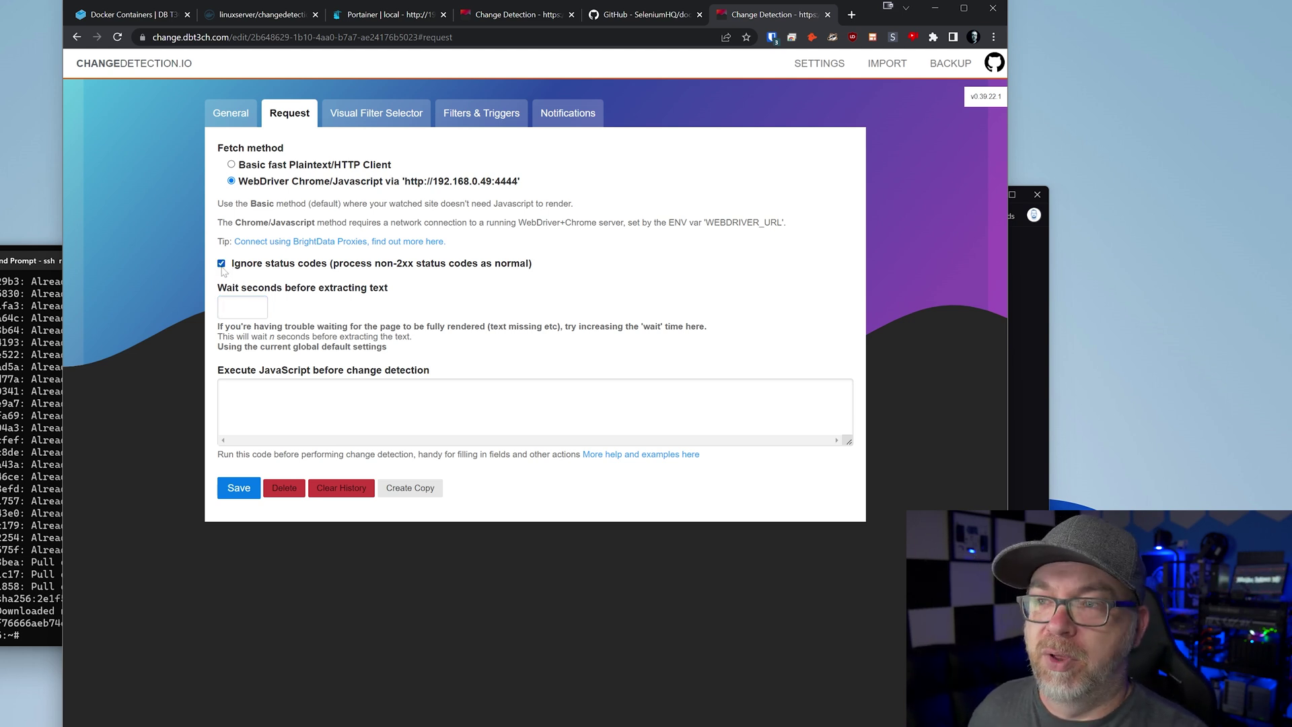
pyautogui.click(237, 307)
pyautogui.click(239, 488)
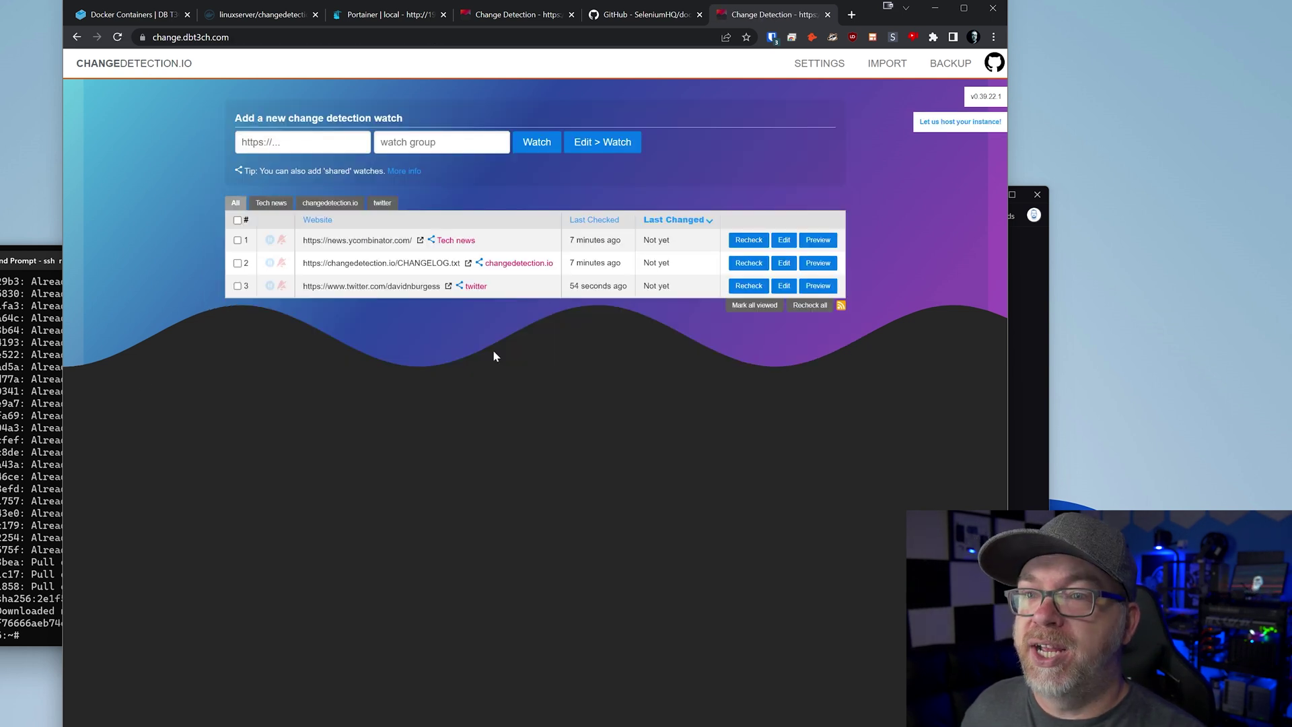